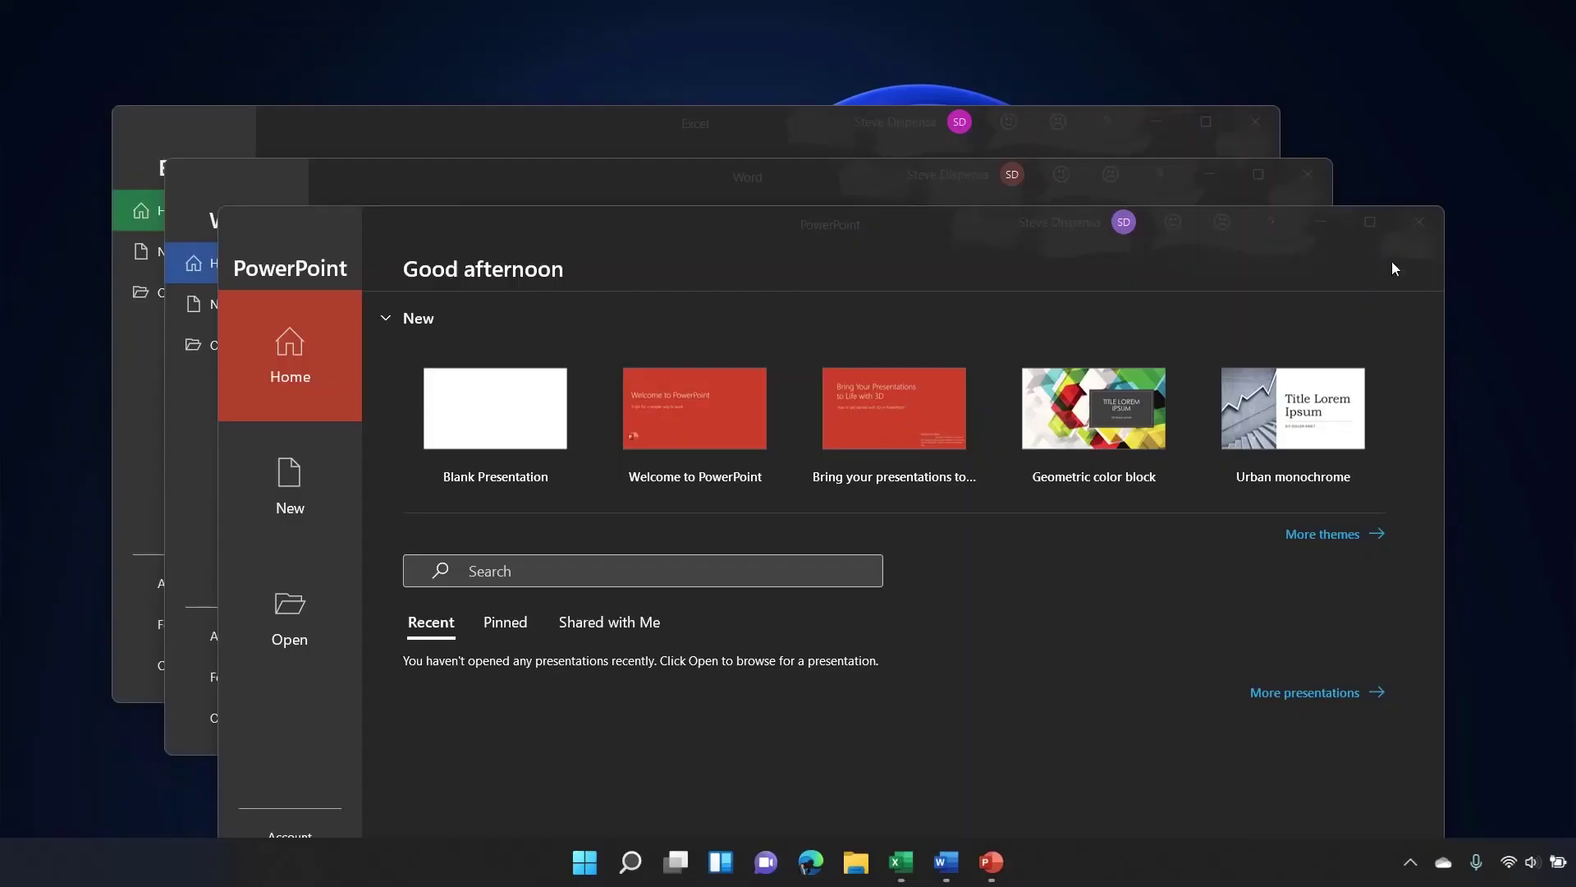
# - Arrange the three open Office windows in a snap layout with PowerPoint upper right, Word on the left half and Excel lower right
pyautogui.moveTo(1375, 215)
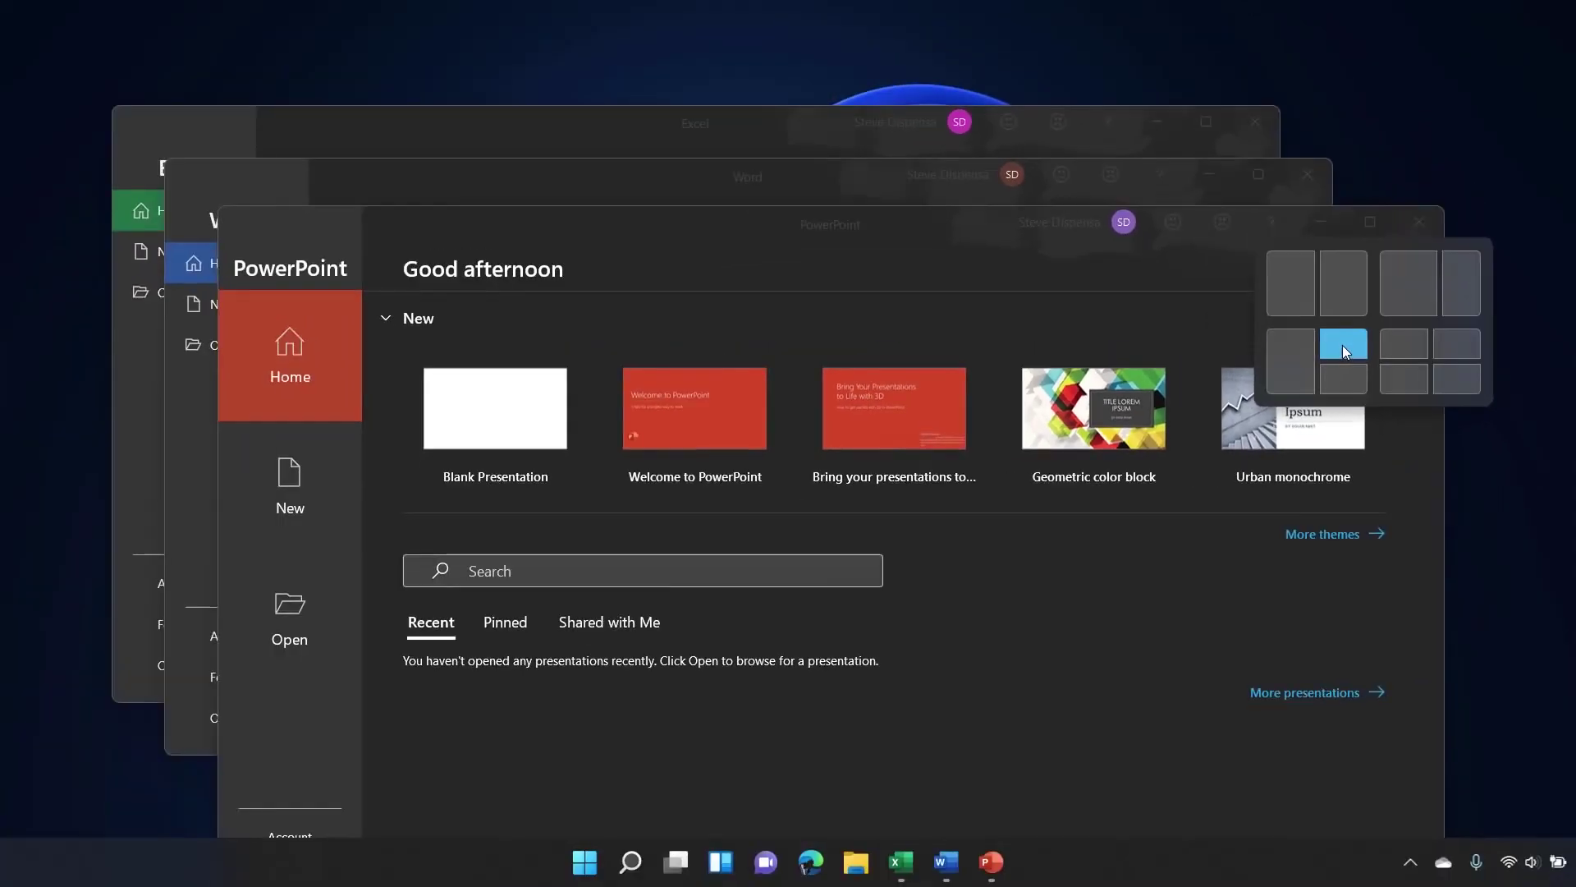
pyautogui.click(1343, 343)
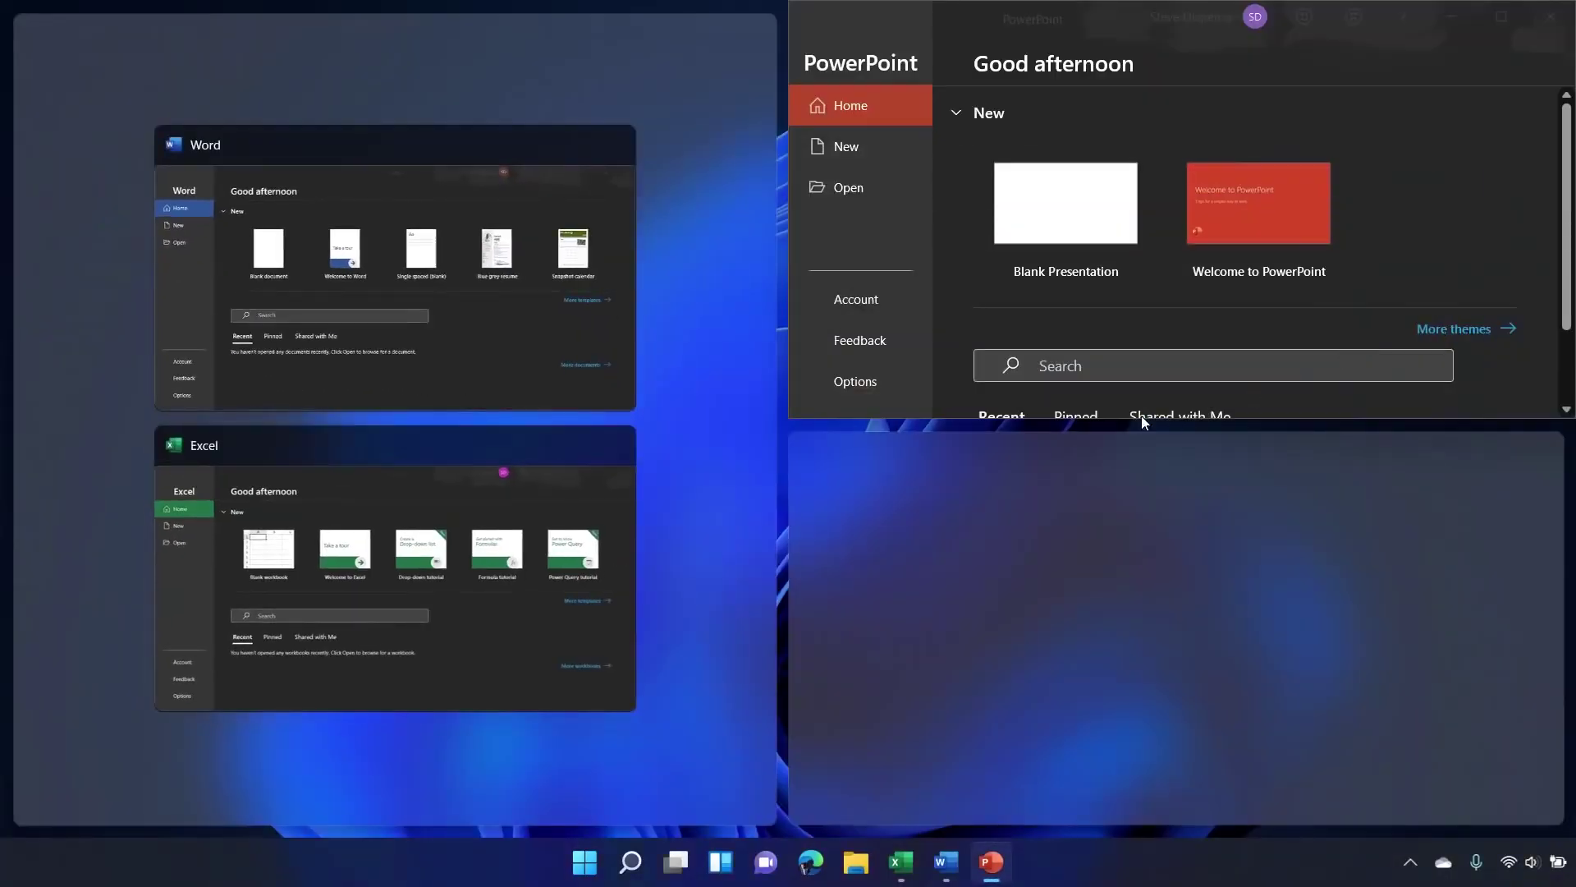
pyautogui.click(515, 307)
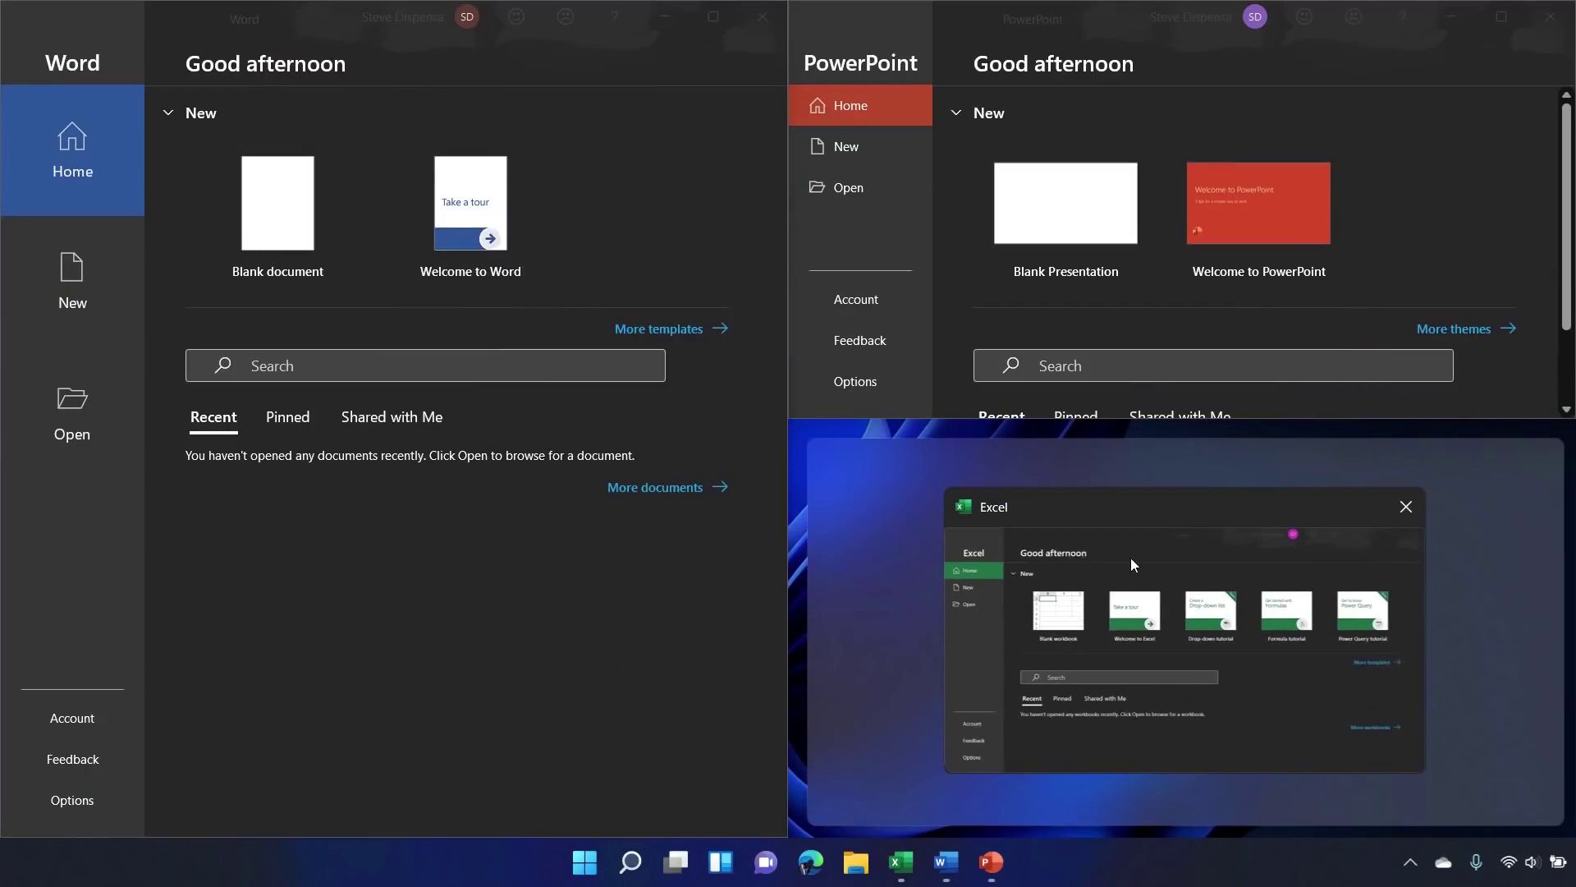
pyautogui.click(1130, 562)
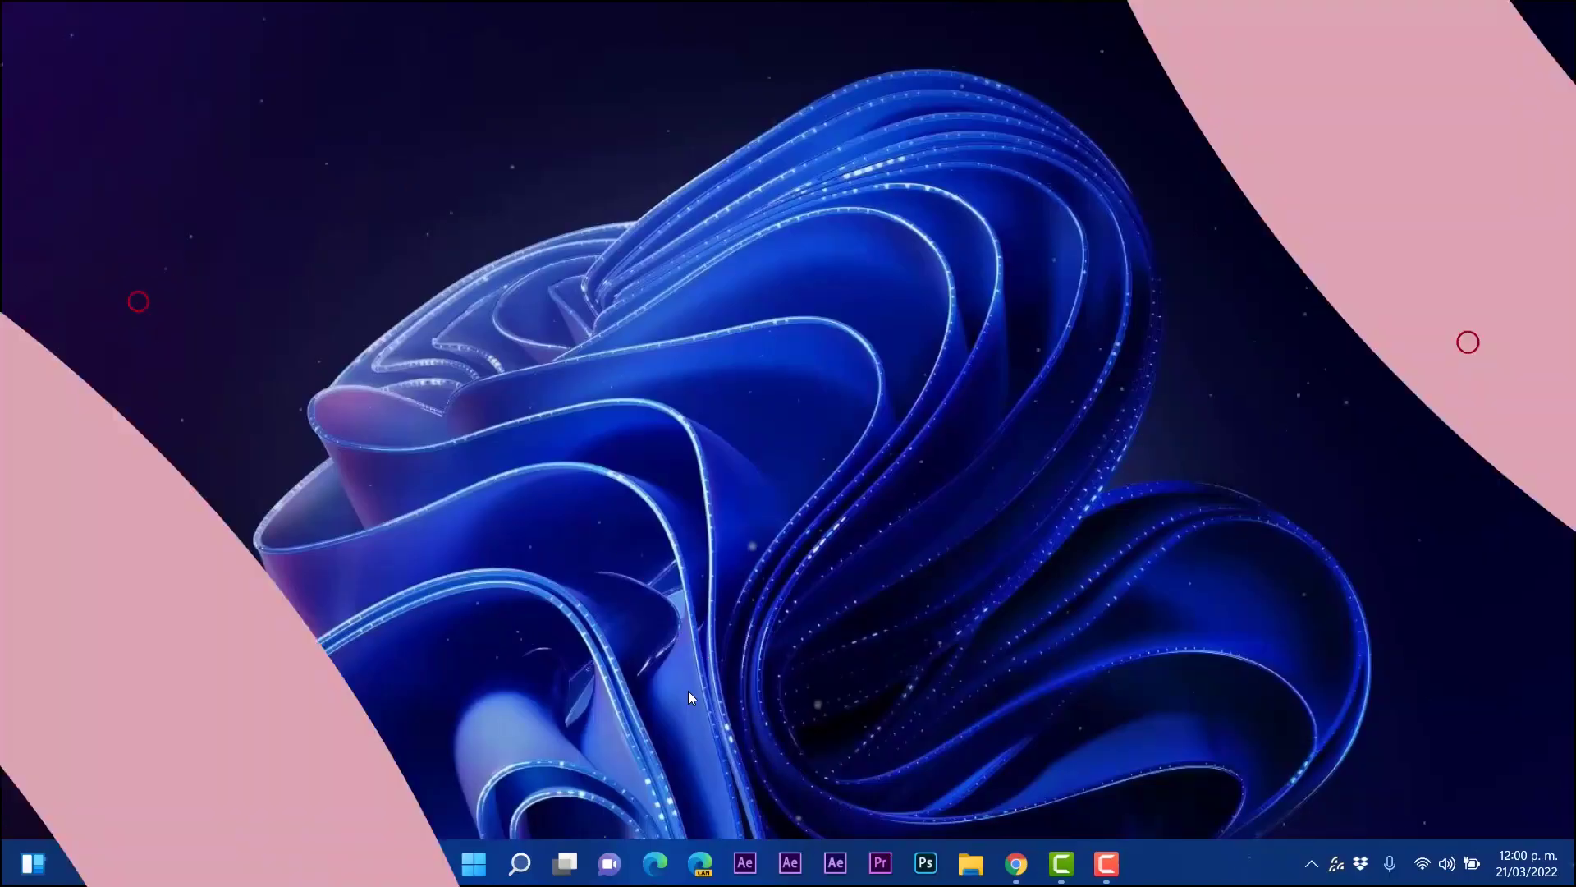
# - Search Windows for start11 and open the Start11 application
pyautogui.click(520, 862)
pyautogui.write('start11')
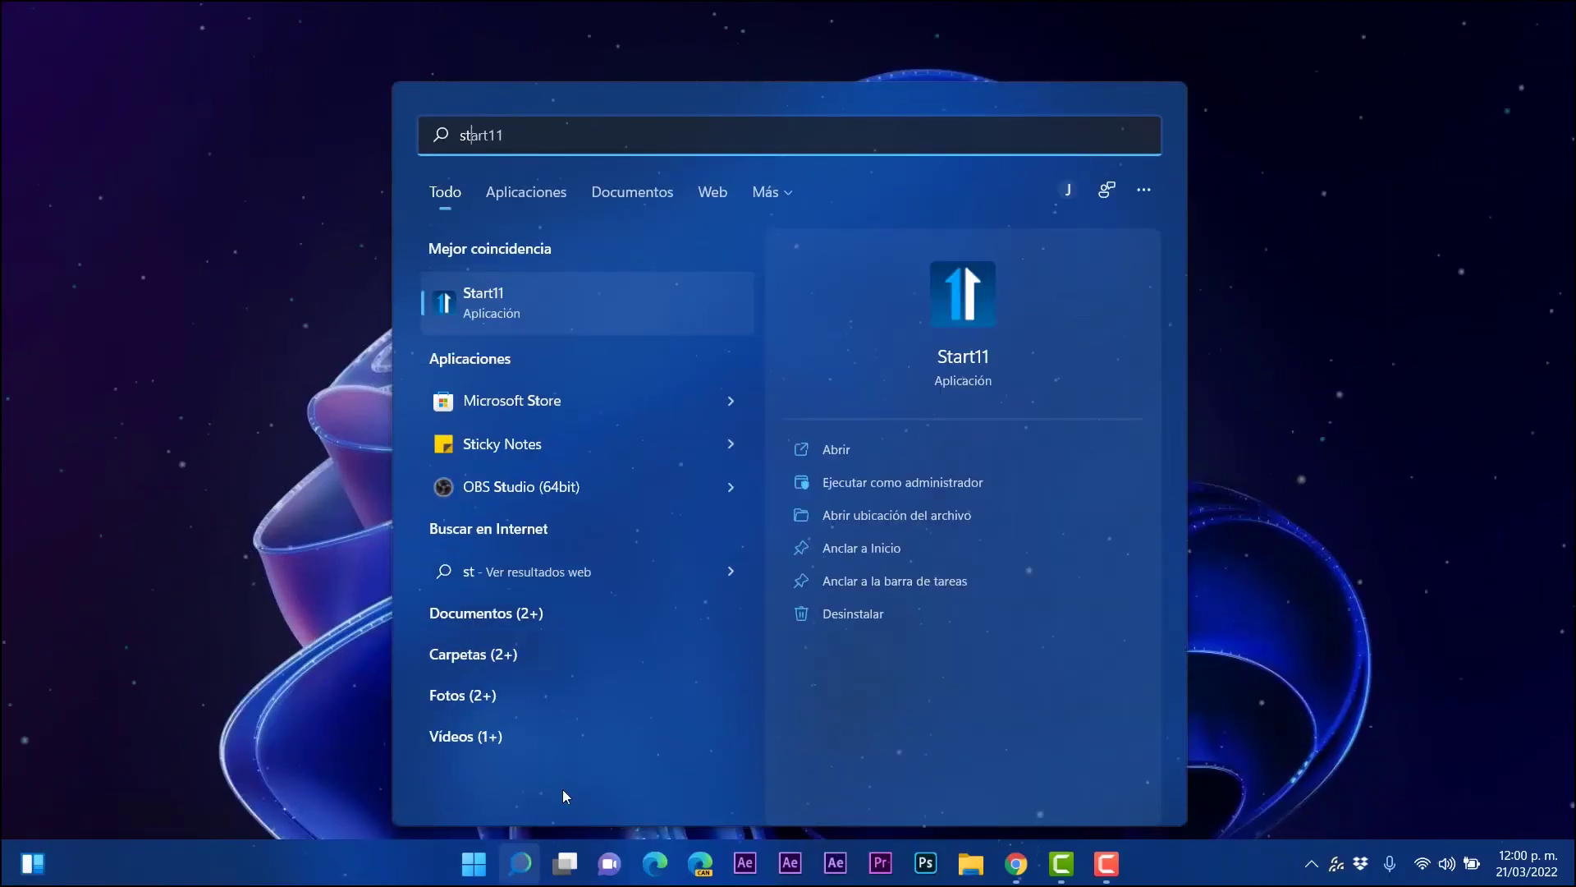
pyautogui.click(585, 304)
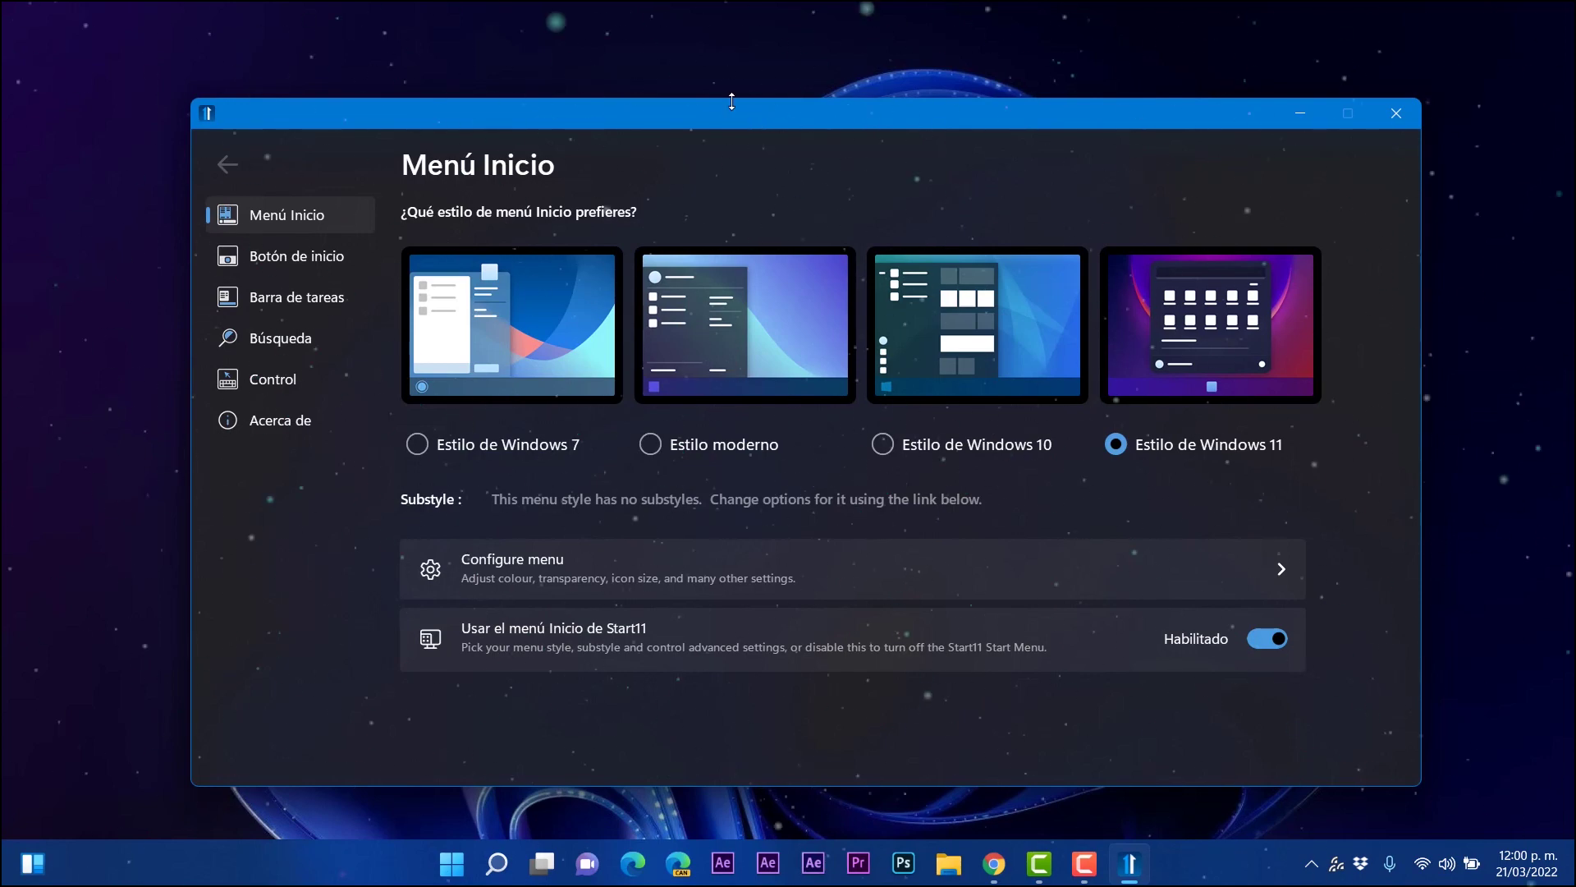
# - Move the Start11 window slightly higher on the desktop
pyautogui.moveTo(793, 108); pyautogui.dragTo(796, 94)
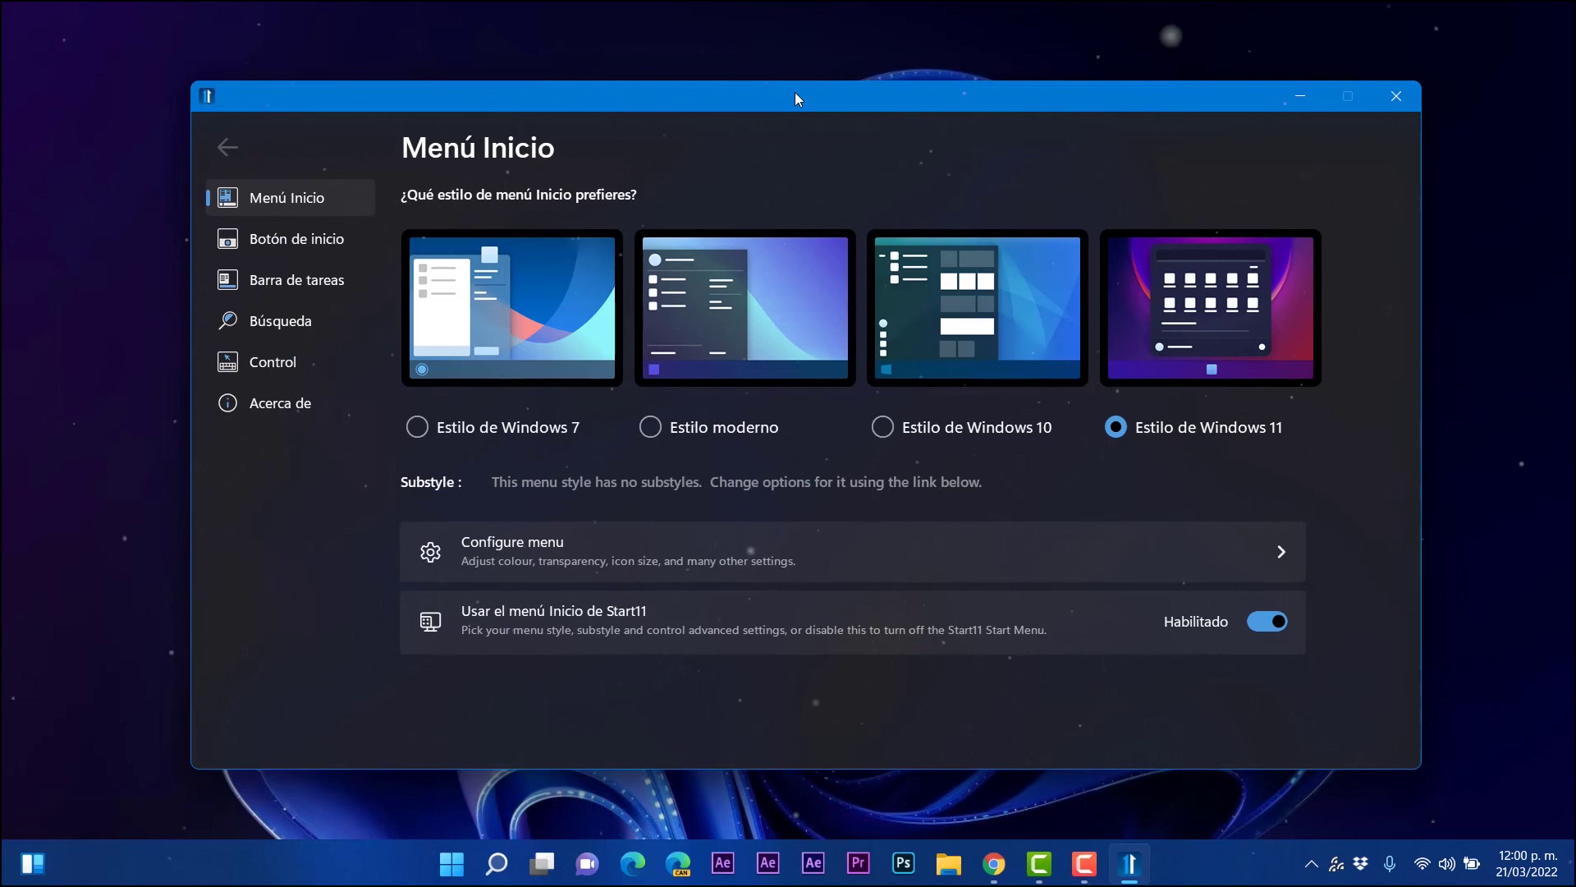
pyautogui.moveTo(795, 92); pyautogui.dragTo(808, 86)
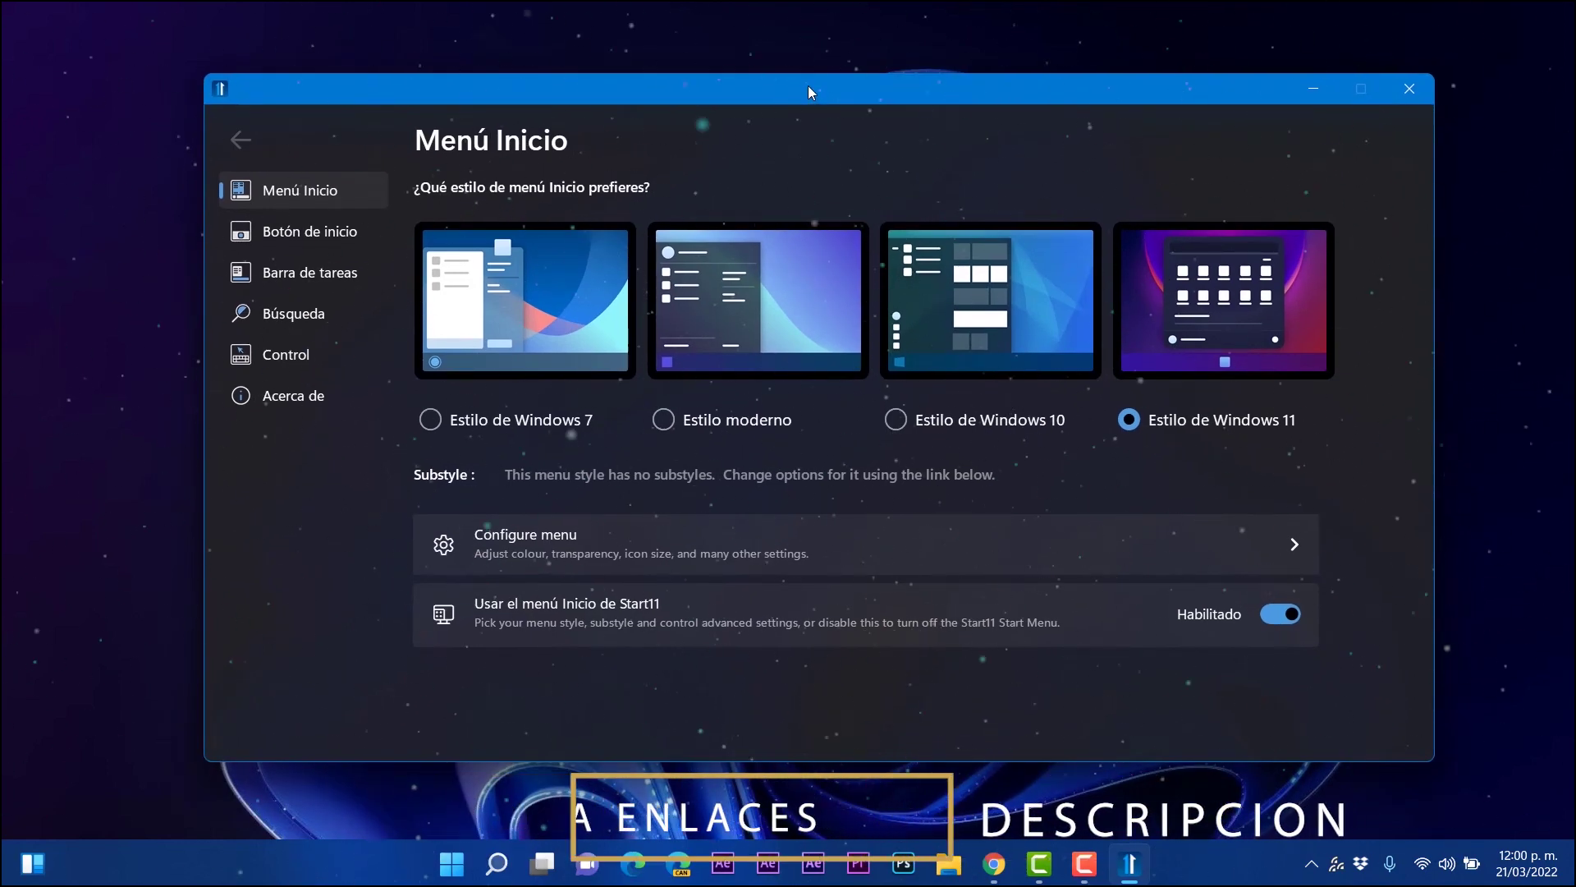
pyautogui.moveTo(807, 85)
pyautogui.mouseDown()
pyautogui.moveTo(791, 91)
pyautogui.moveTo(805, 95)
pyautogui.moveTo(800, 79)
pyautogui.mouseUp()
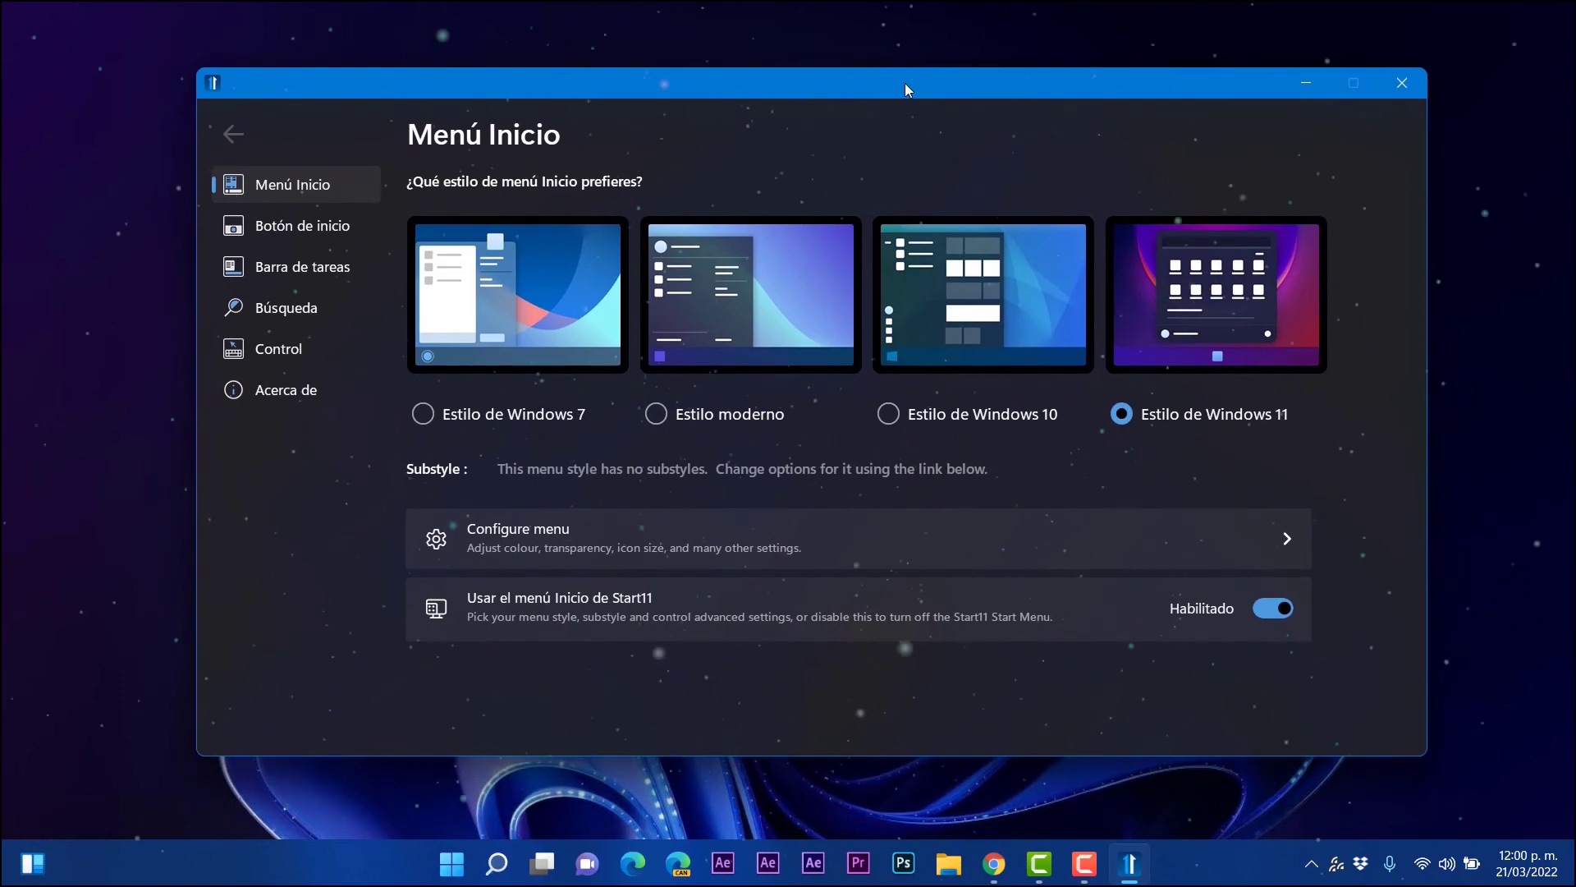
pyautogui.moveTo(905, 82); pyautogui.dragTo(900, 81)
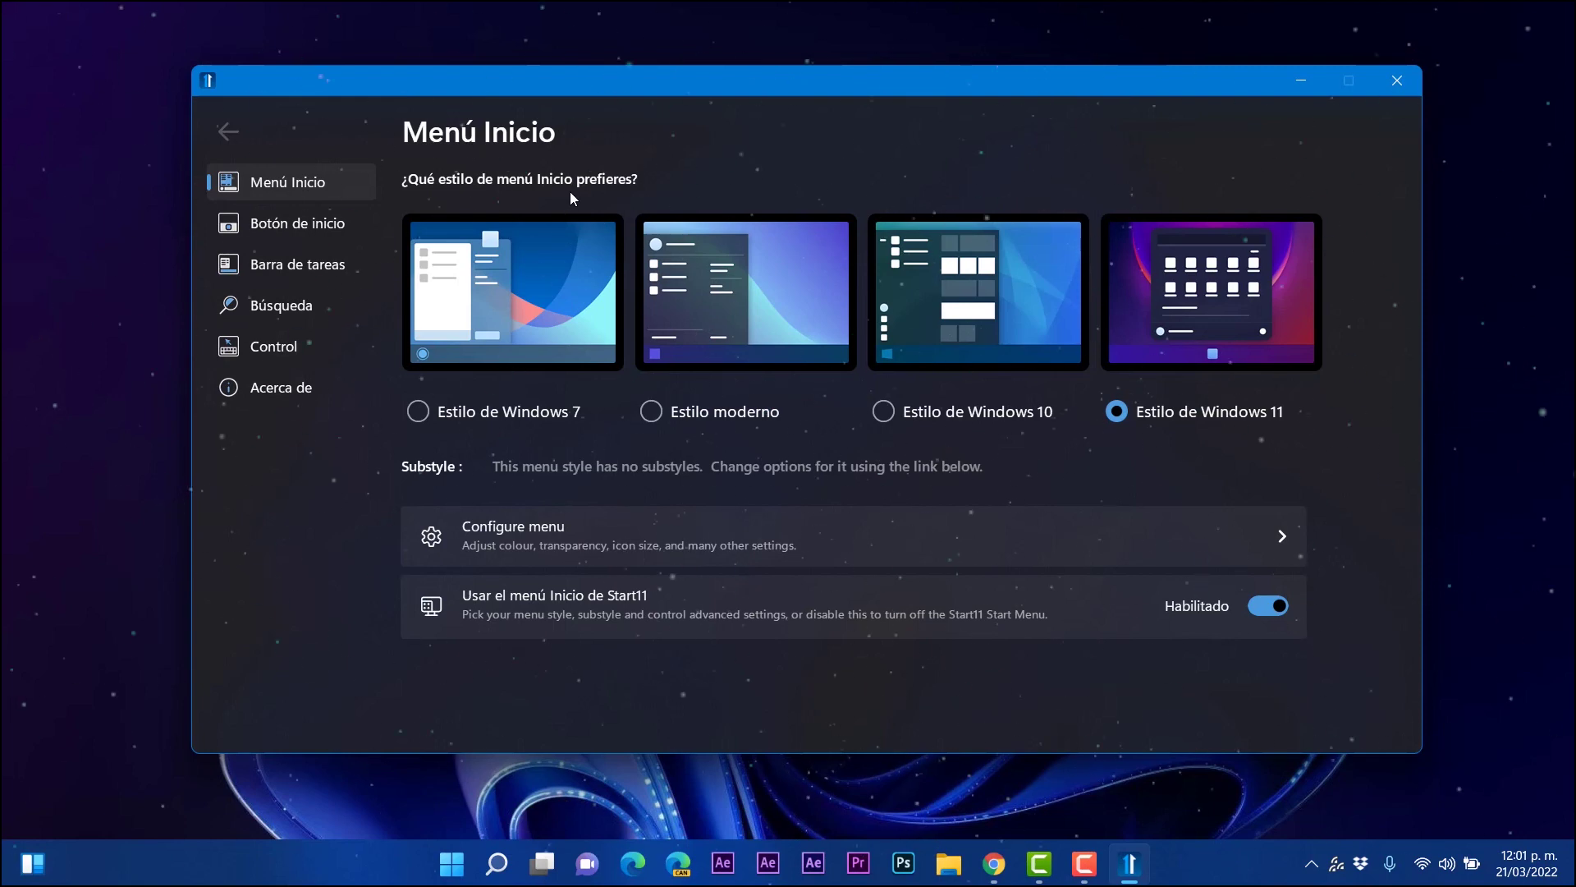
# - Try the Start menu styles Estilo de Windows 7 and Estilo moderno, previewing the Start menu with each
pyautogui.click(417, 413)
pyautogui.click(451, 872)
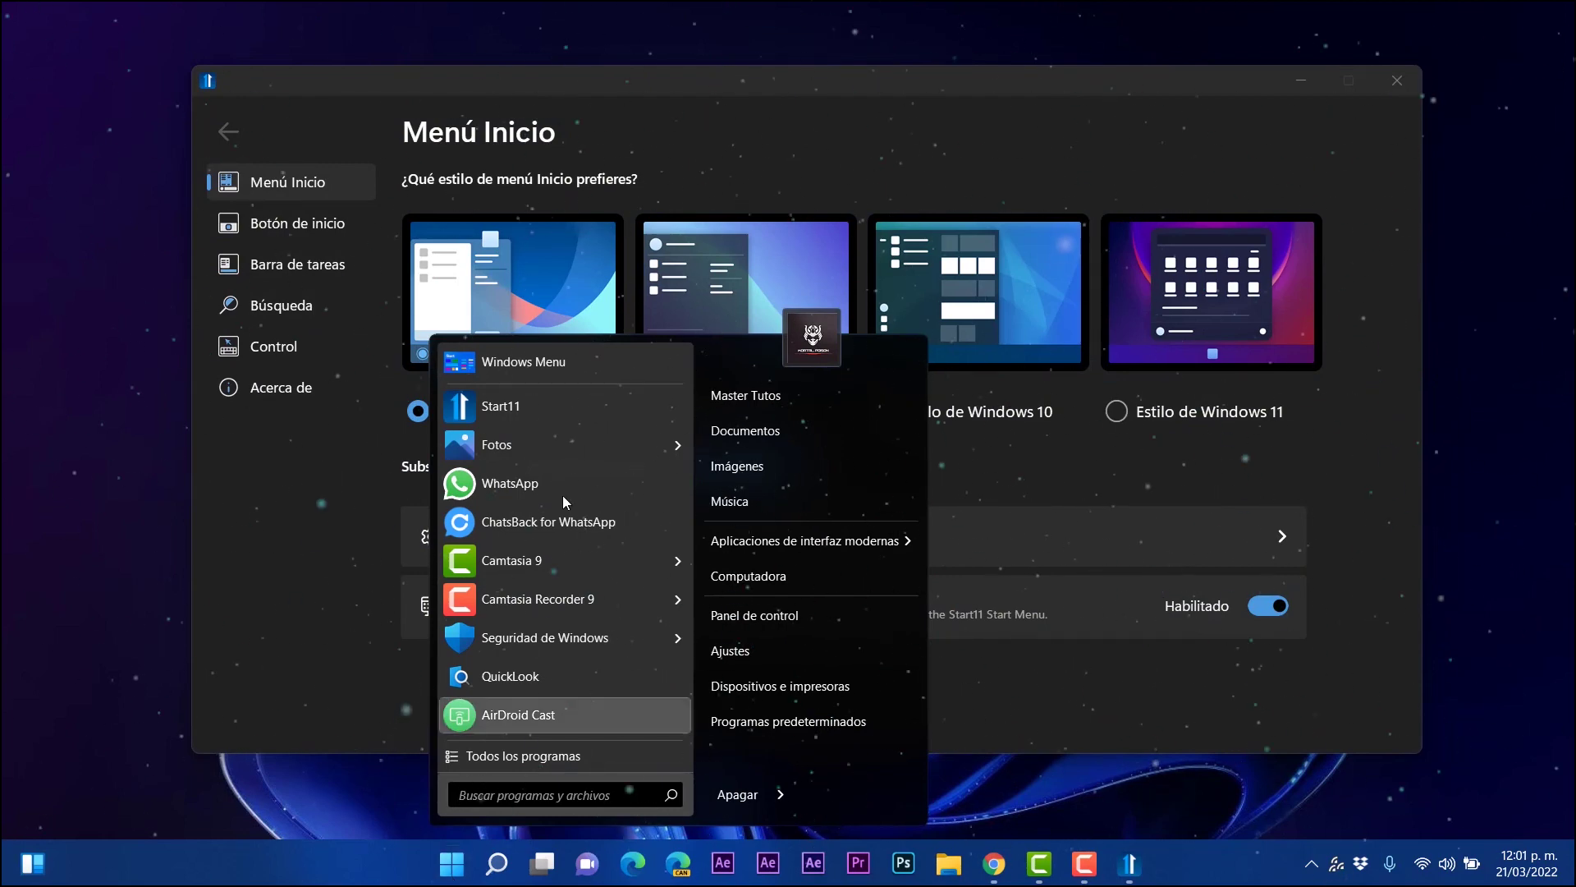
pyautogui.click(693, 90)
pyautogui.click(651, 411)
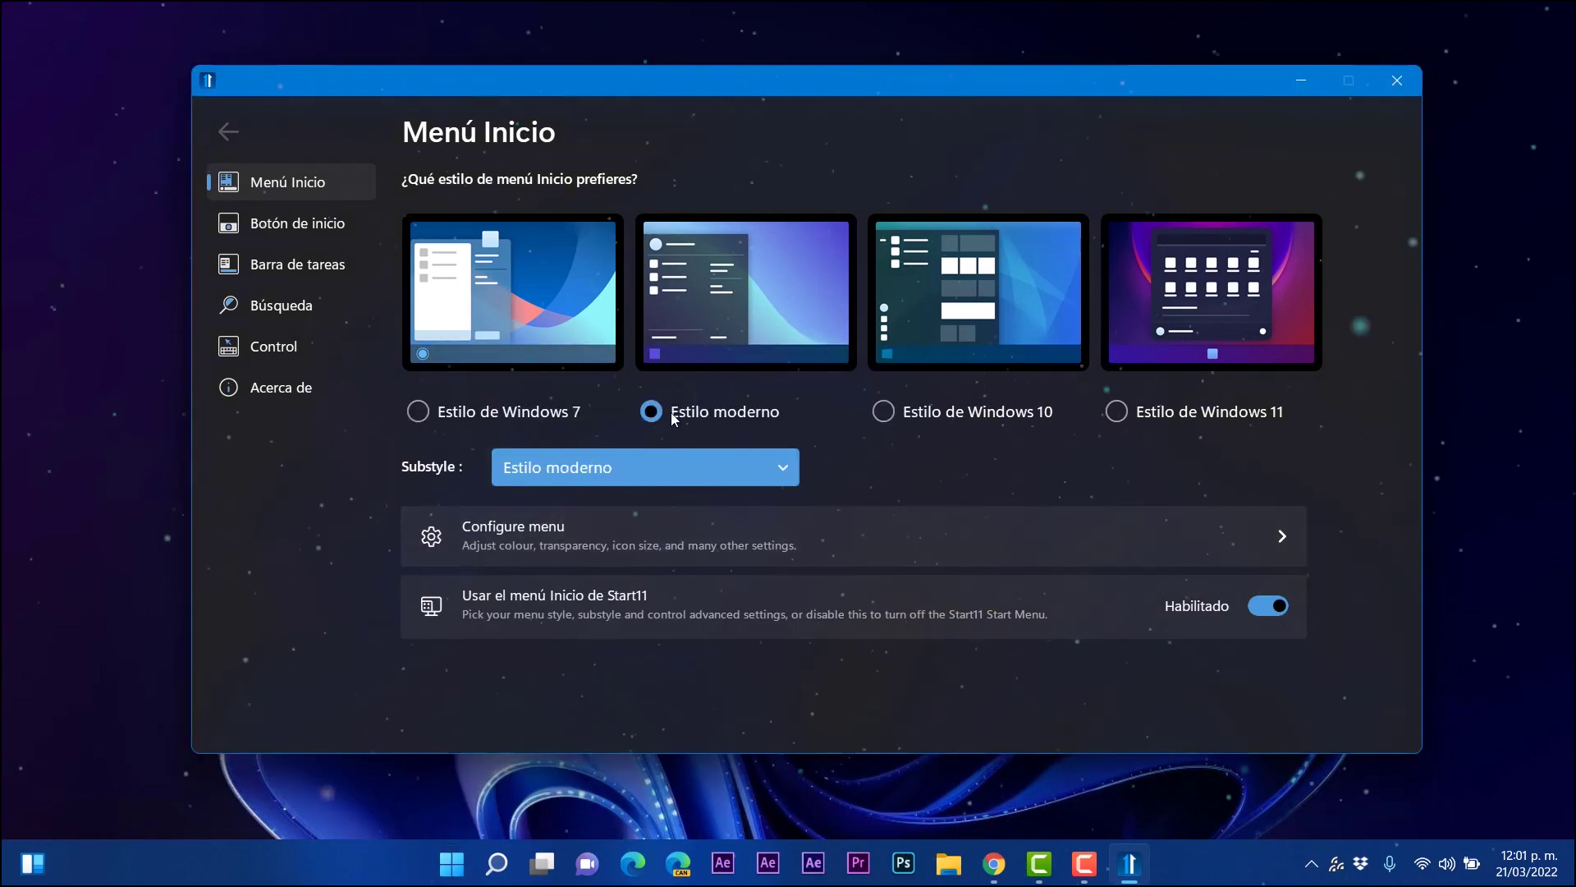
pyautogui.click(451, 864)
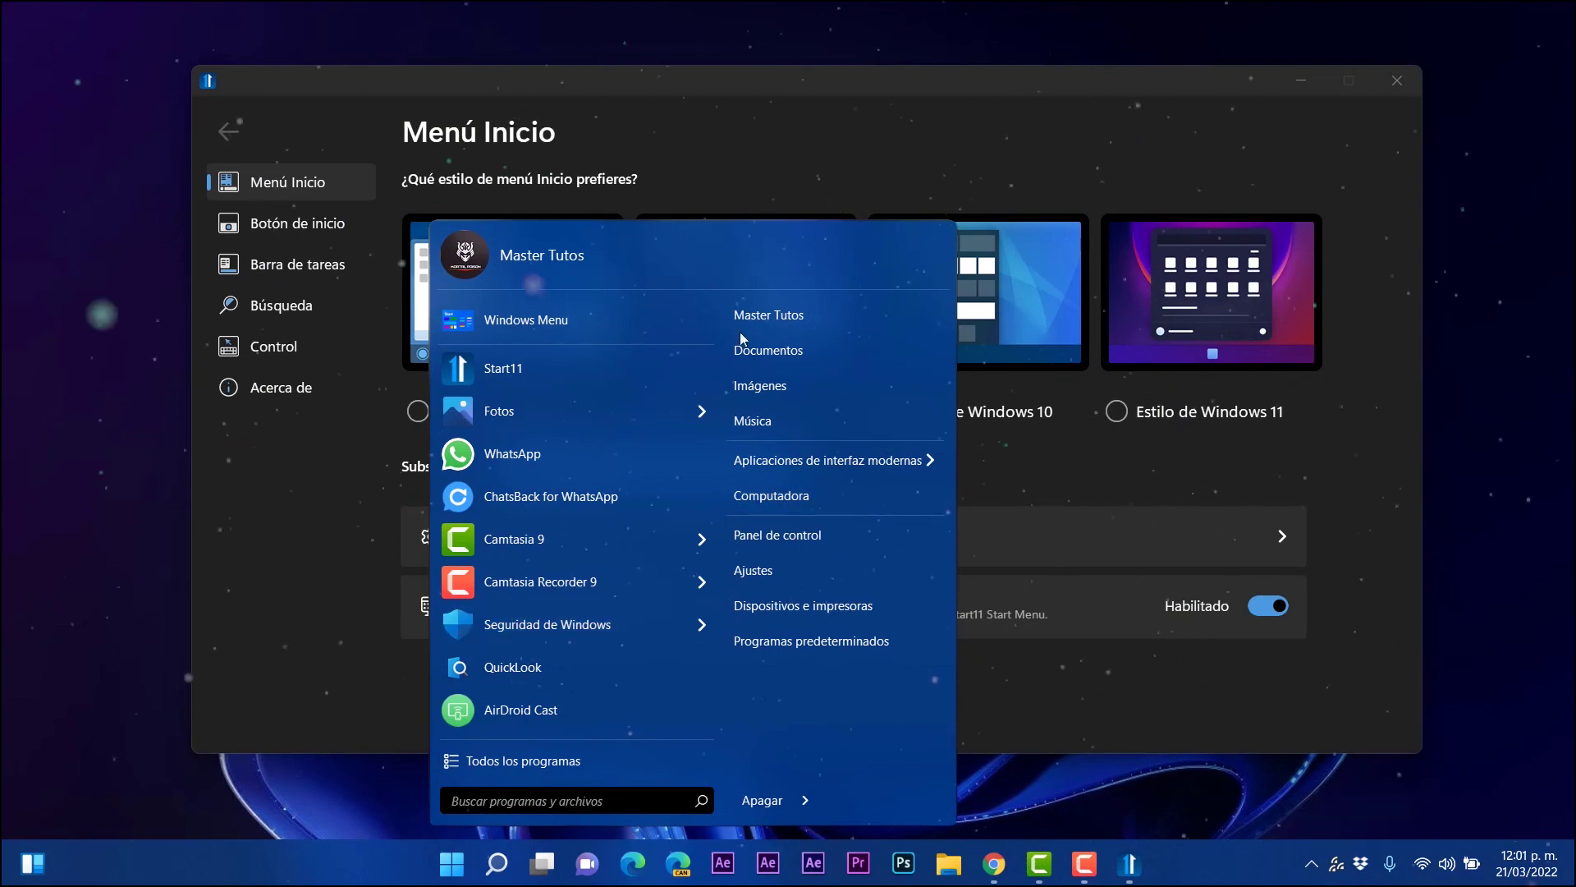
pyautogui.click(761, 141)
# - Try the Start menu styles Estilo de Windows 10 and Estilo de Windows 11, previewing the Start menu with each
pyautogui.click(882, 413)
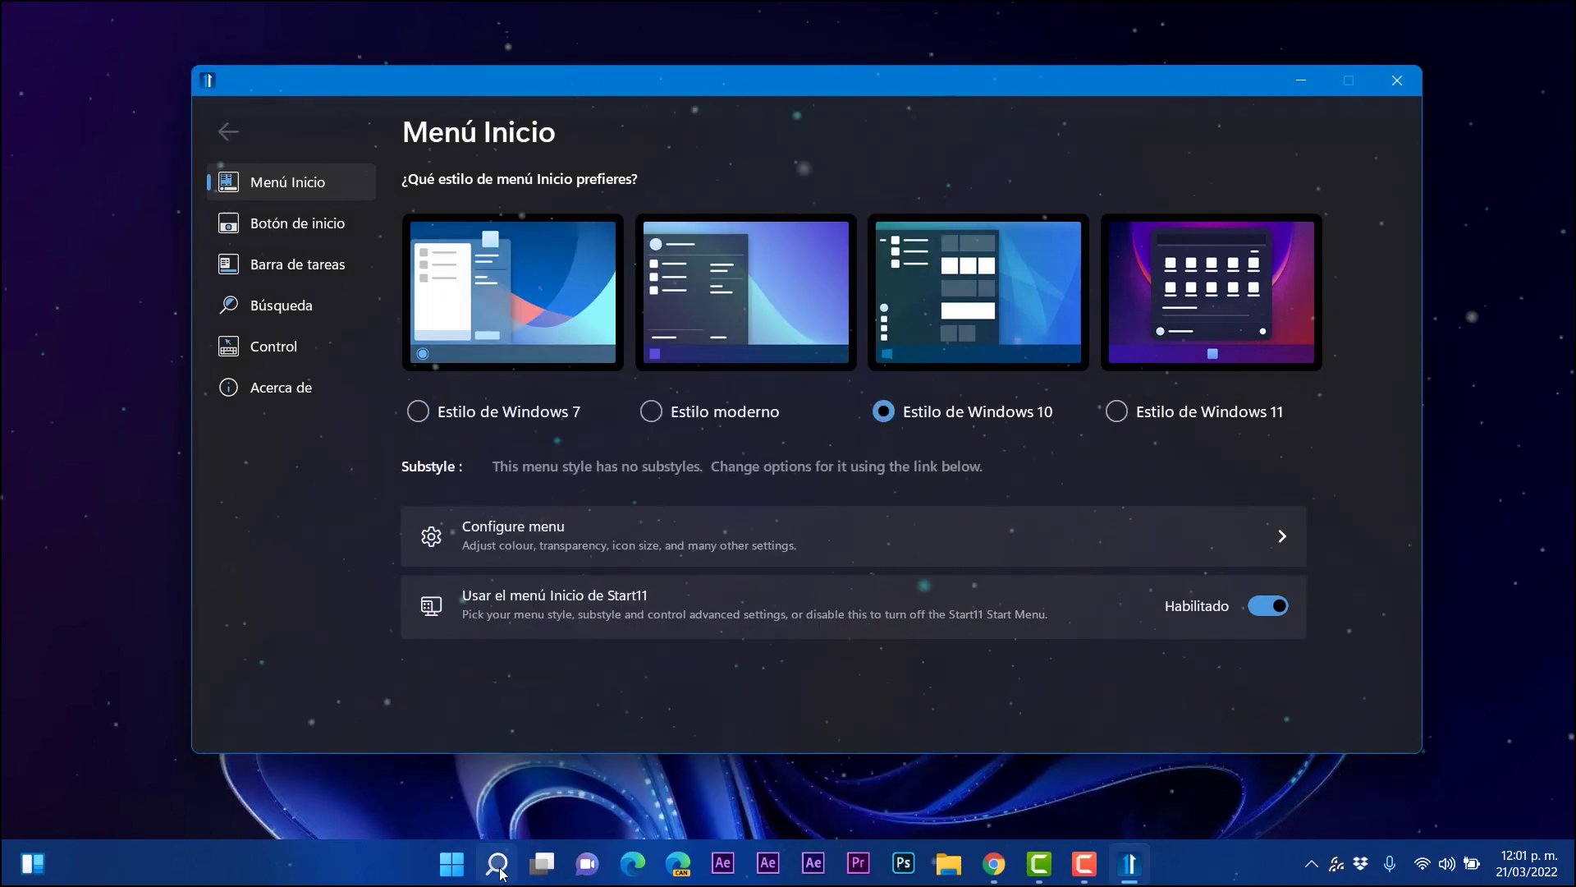
pyautogui.click(458, 870)
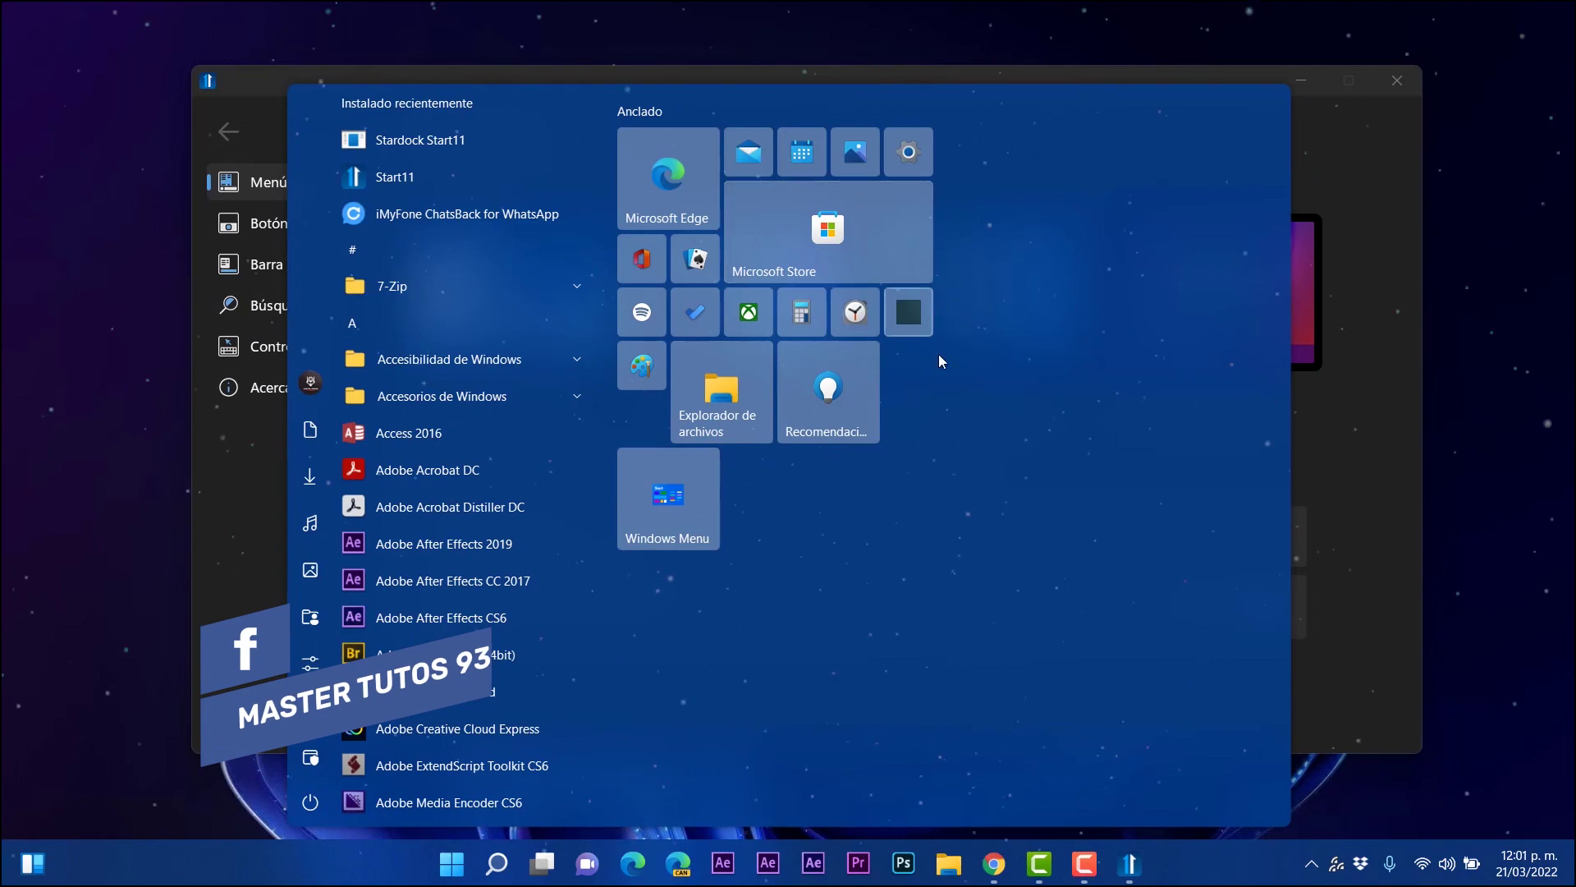
pyautogui.click(255, 81)
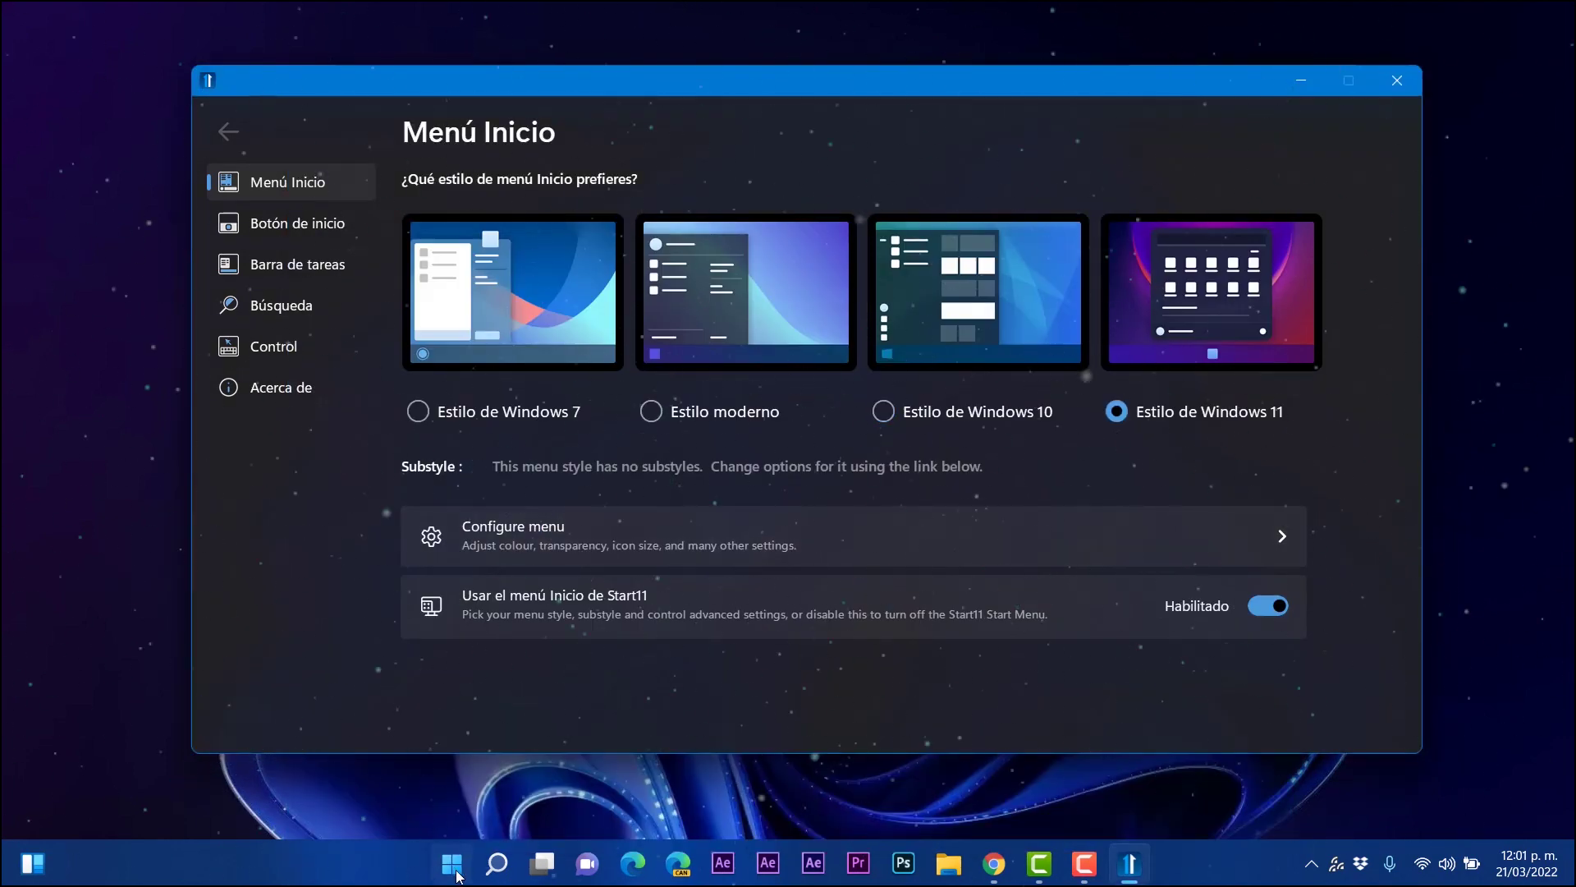
pyautogui.click(453, 864)
pyautogui.click(453, 864)
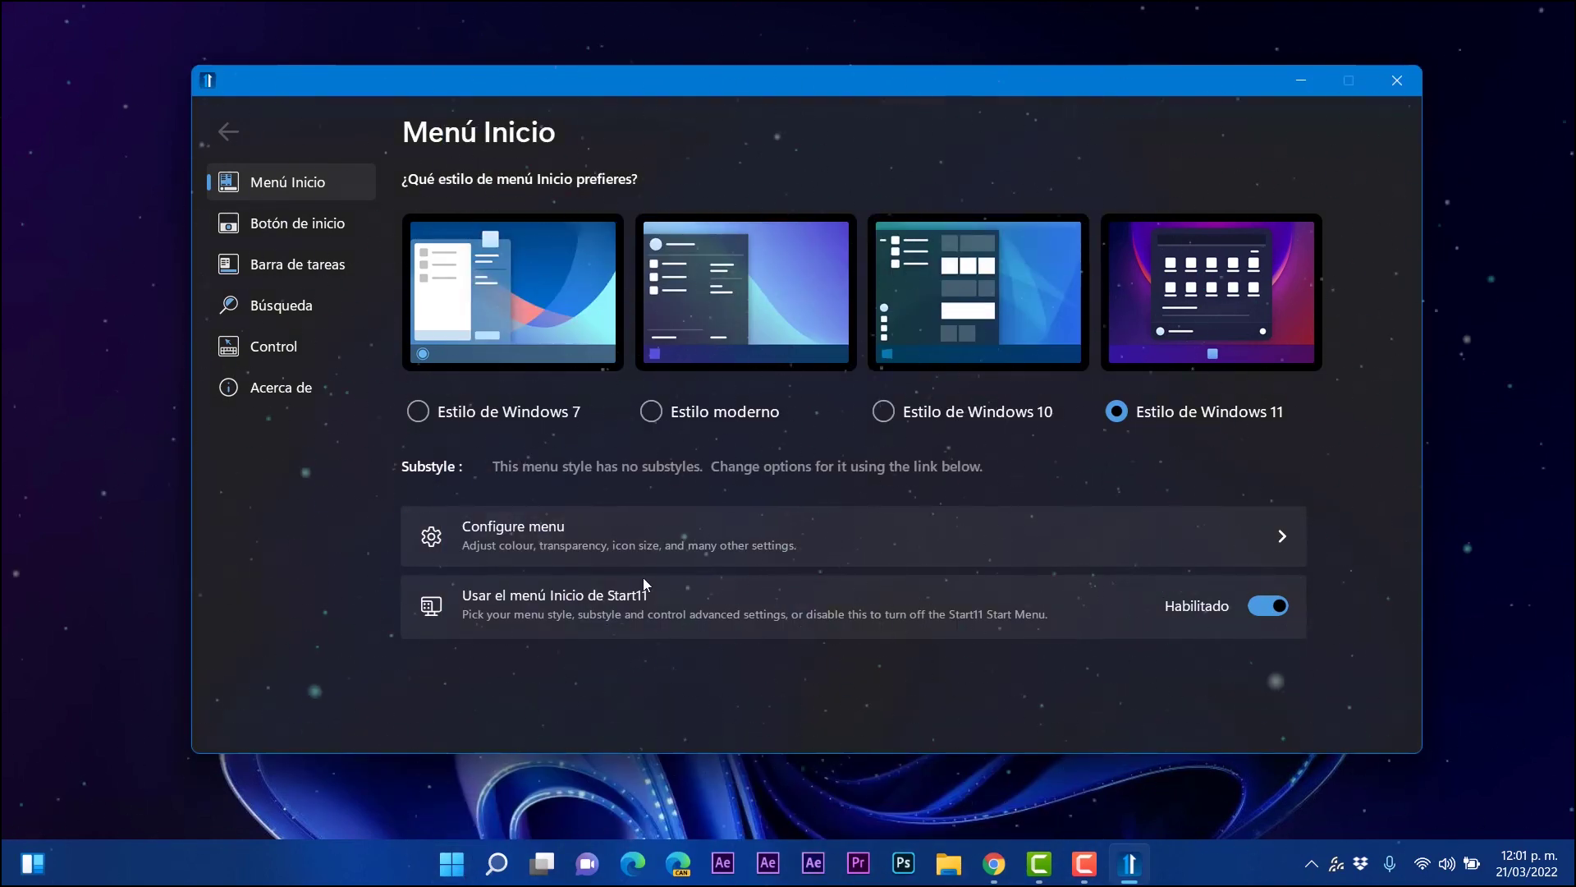
# - Choose Estilo moderno with the substyle Estilo moderno compacto and preview the Start menu
pyautogui.click(685, 413)
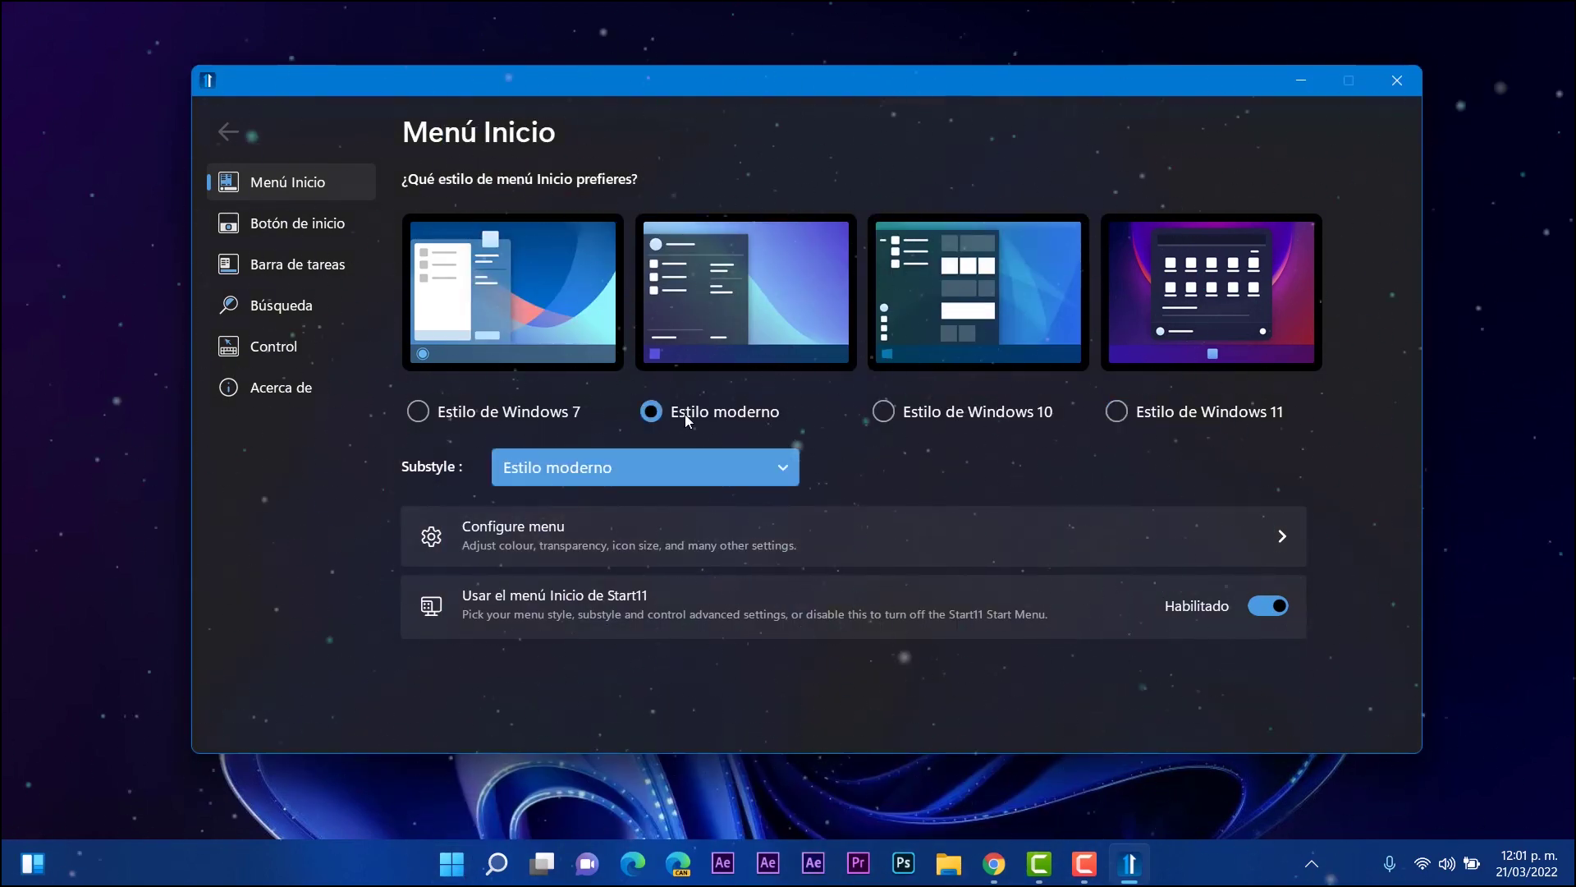
pyautogui.click(708, 466)
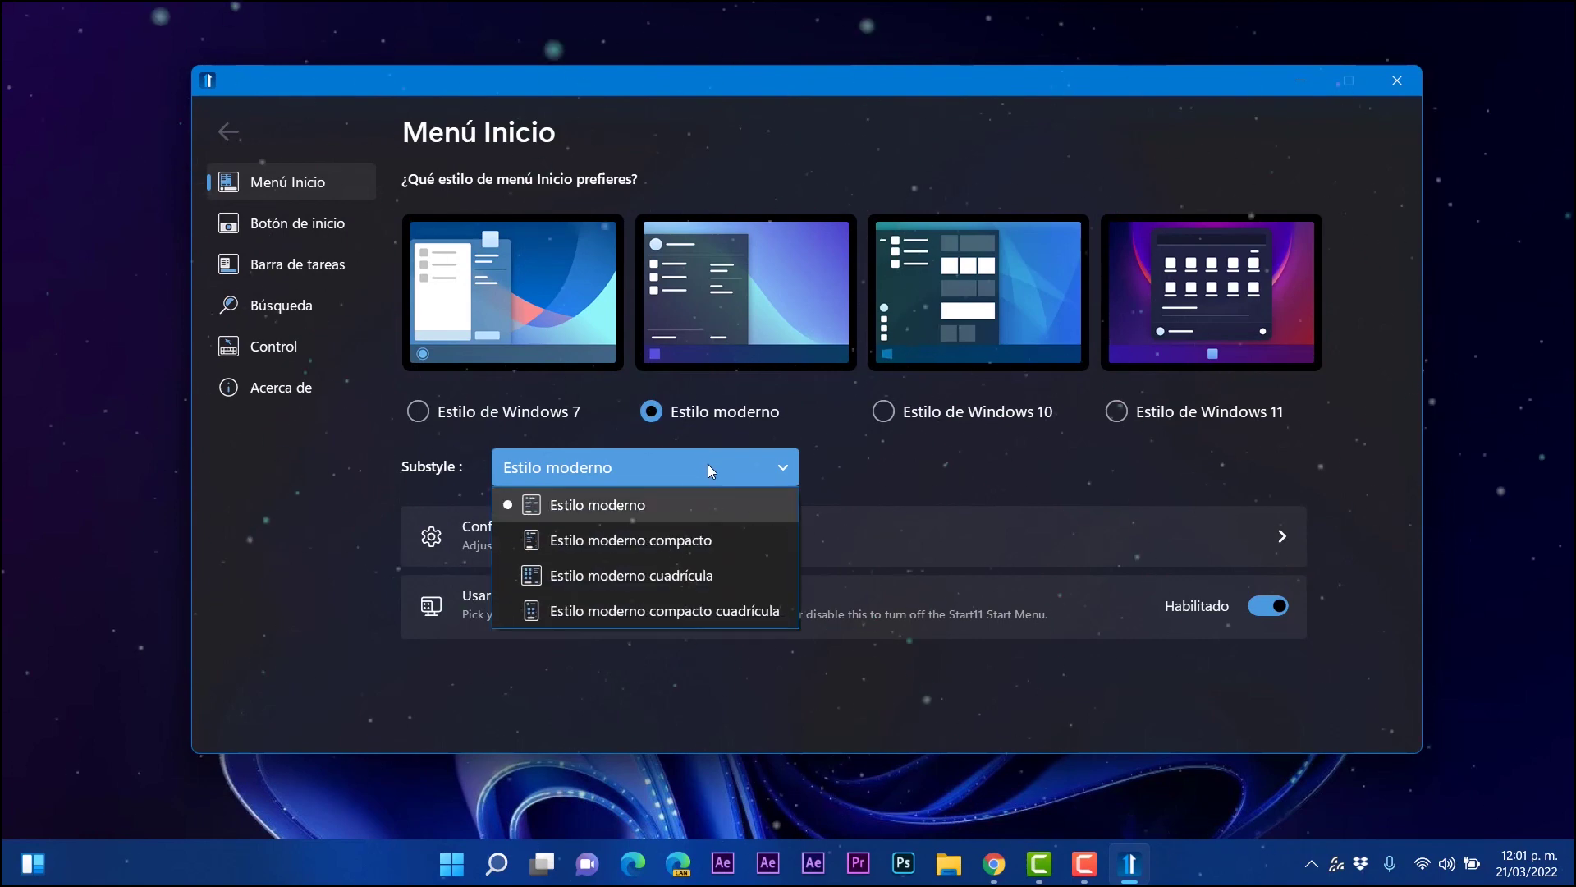
pyautogui.click(699, 541)
pyautogui.click(438, 876)
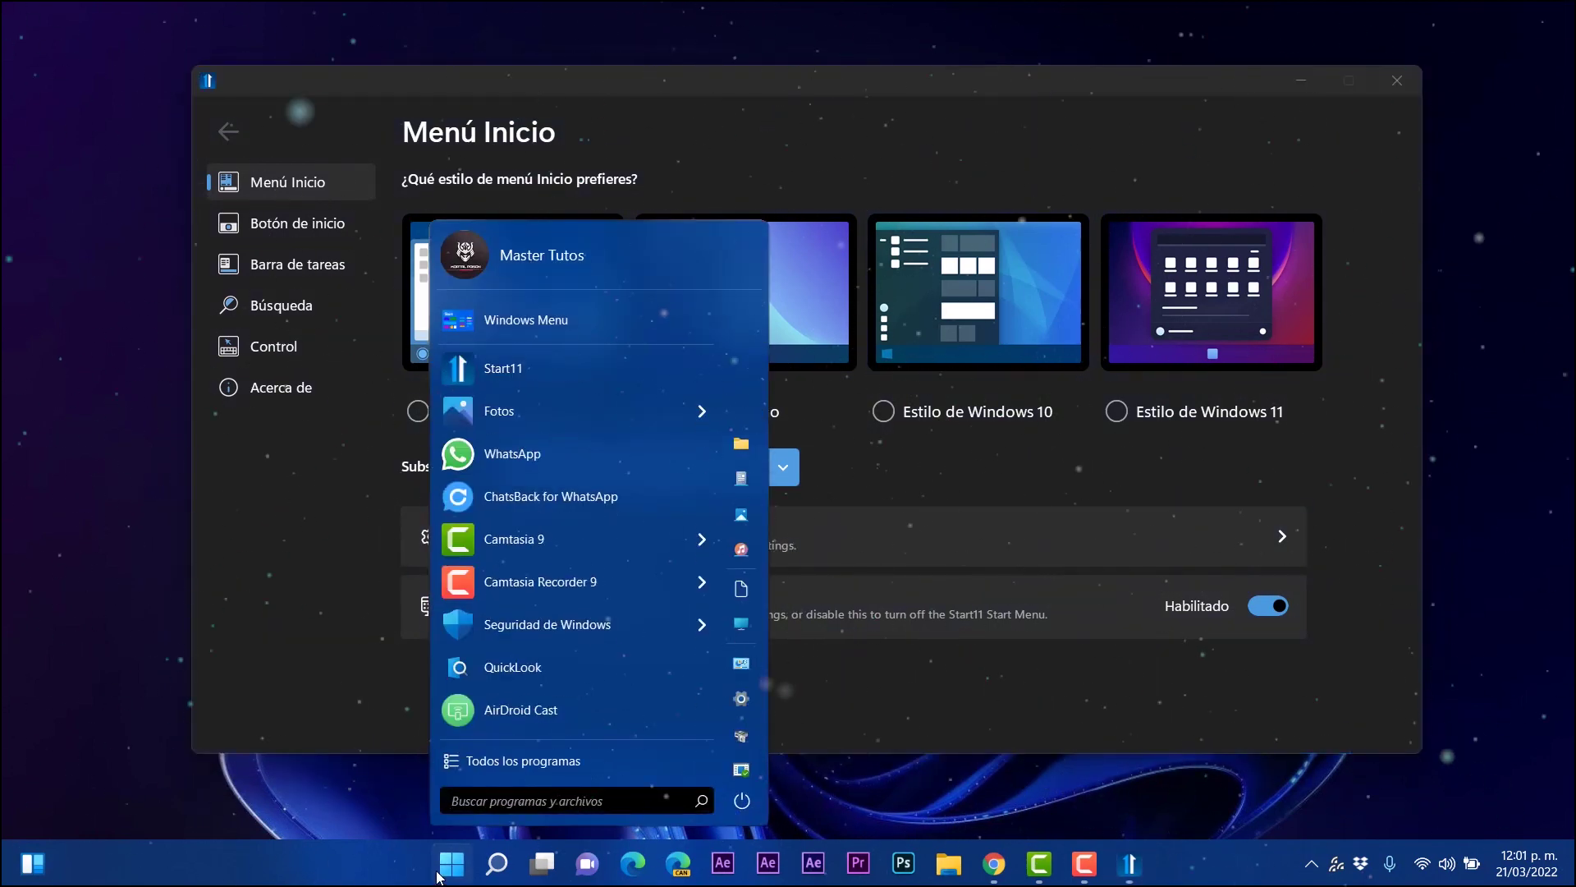
pyautogui.click(446, 863)
# - Try the substyle Estilo moderno cuadrícula and preview the Start menu
pyautogui.click(711, 464)
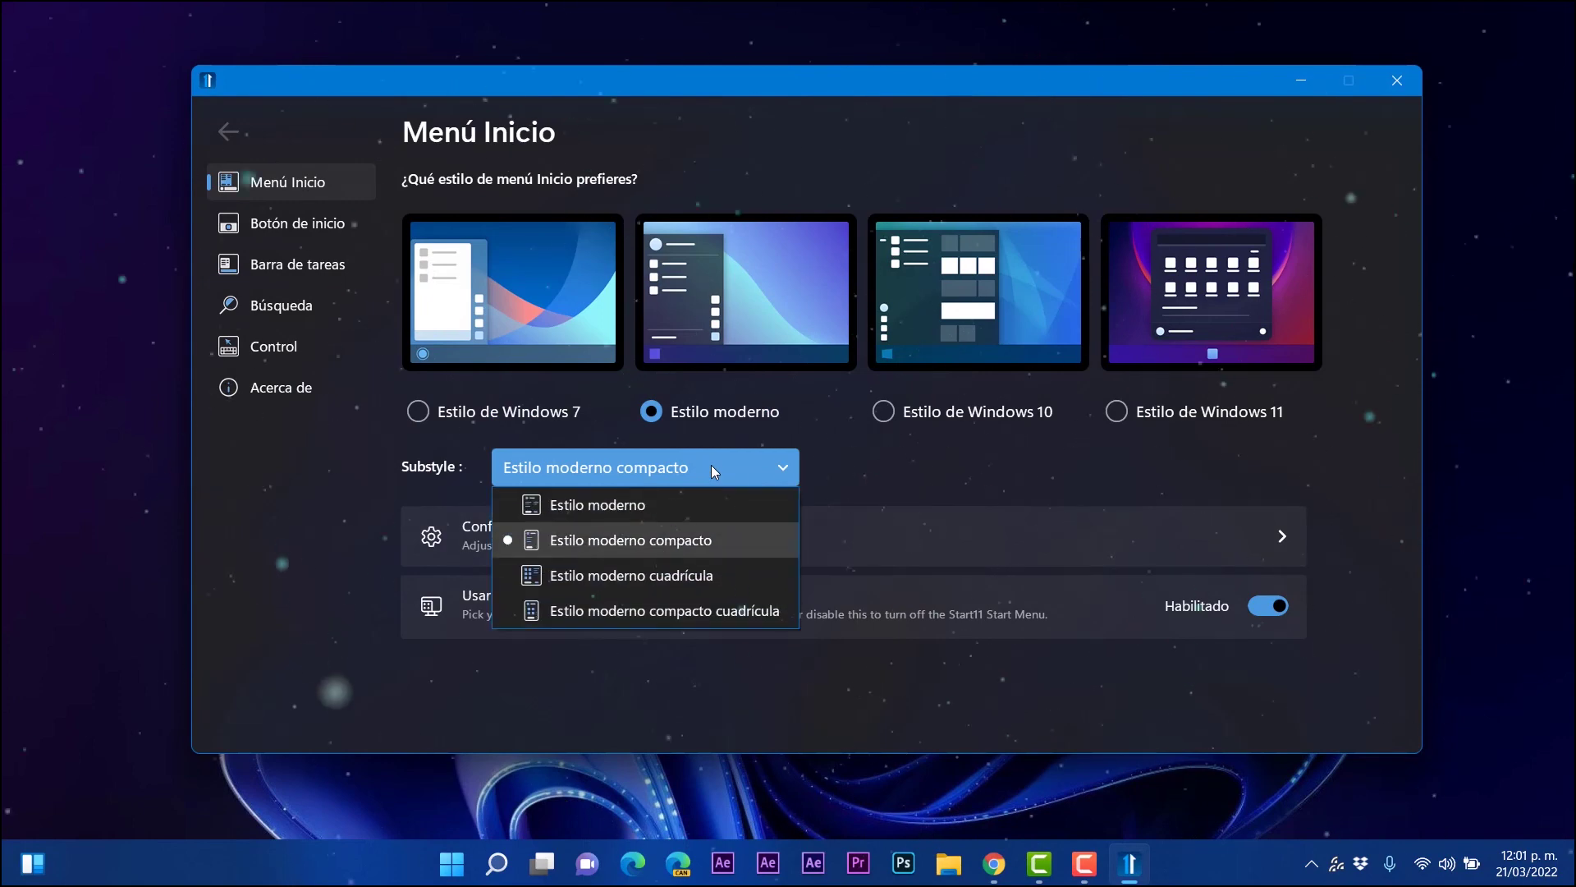
pyautogui.click(702, 575)
pyautogui.click(453, 870)
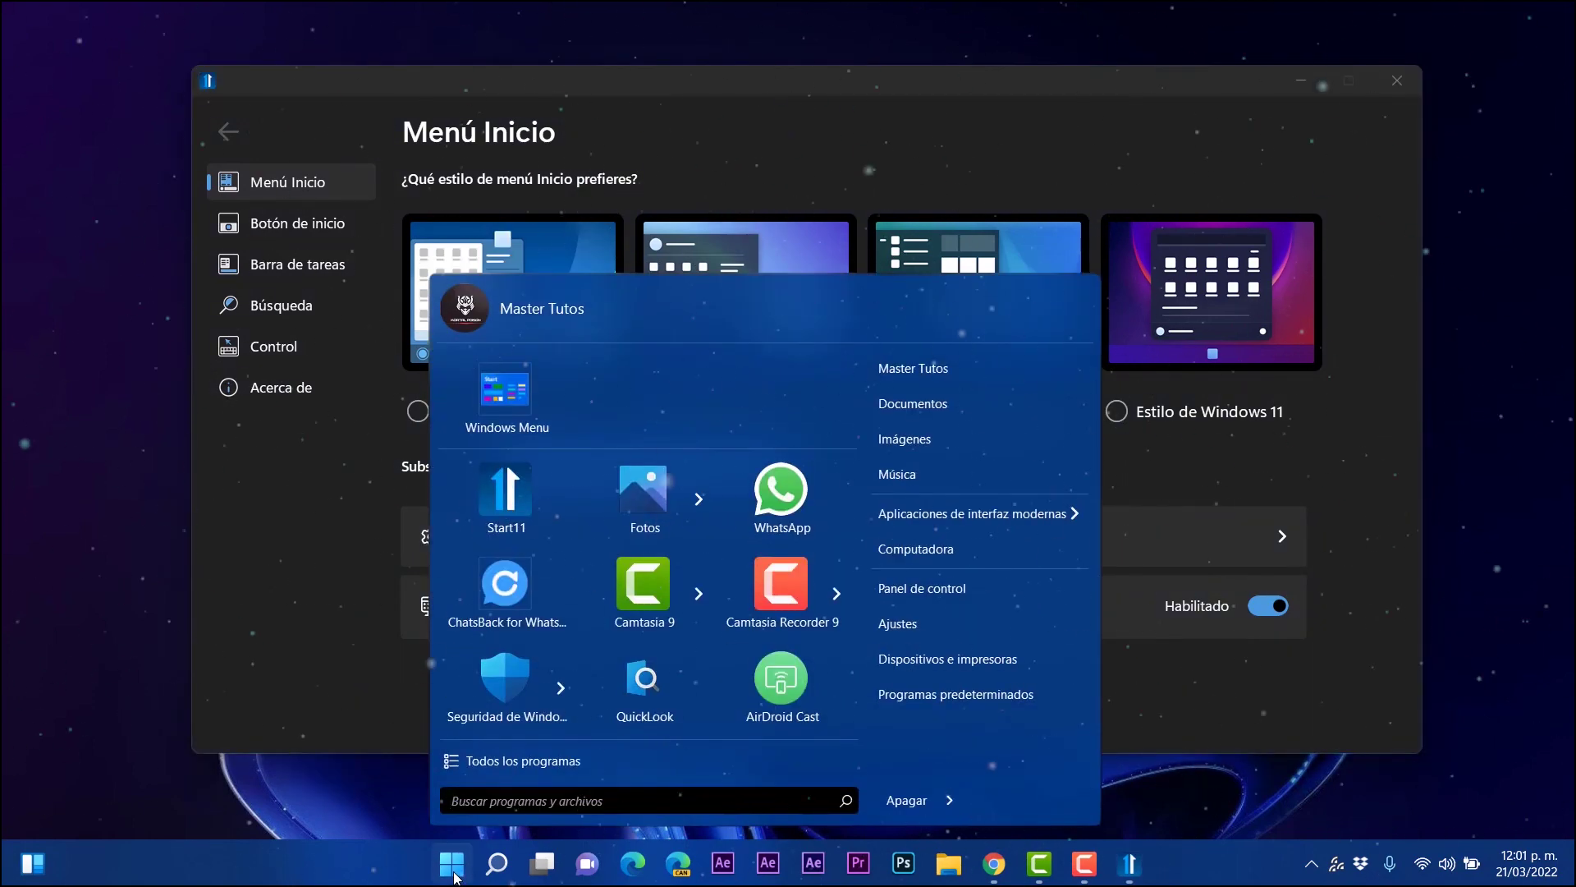
pyautogui.click(453, 872)
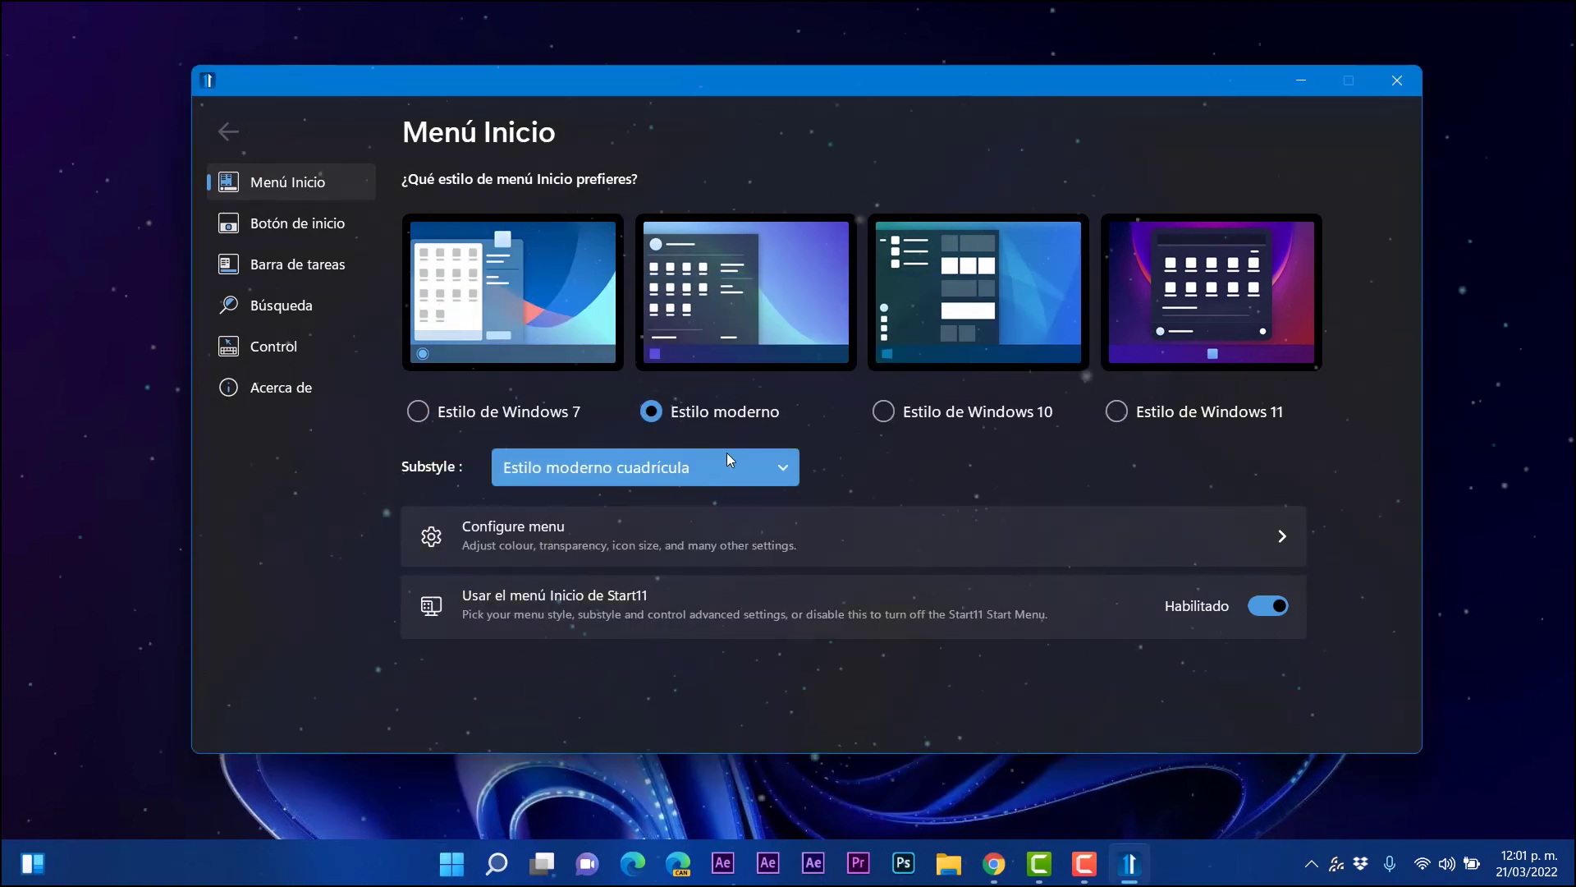
# - Try the substyle Estilo moderno compacto cuadrícula and preview the Start menu
pyautogui.click(711, 476)
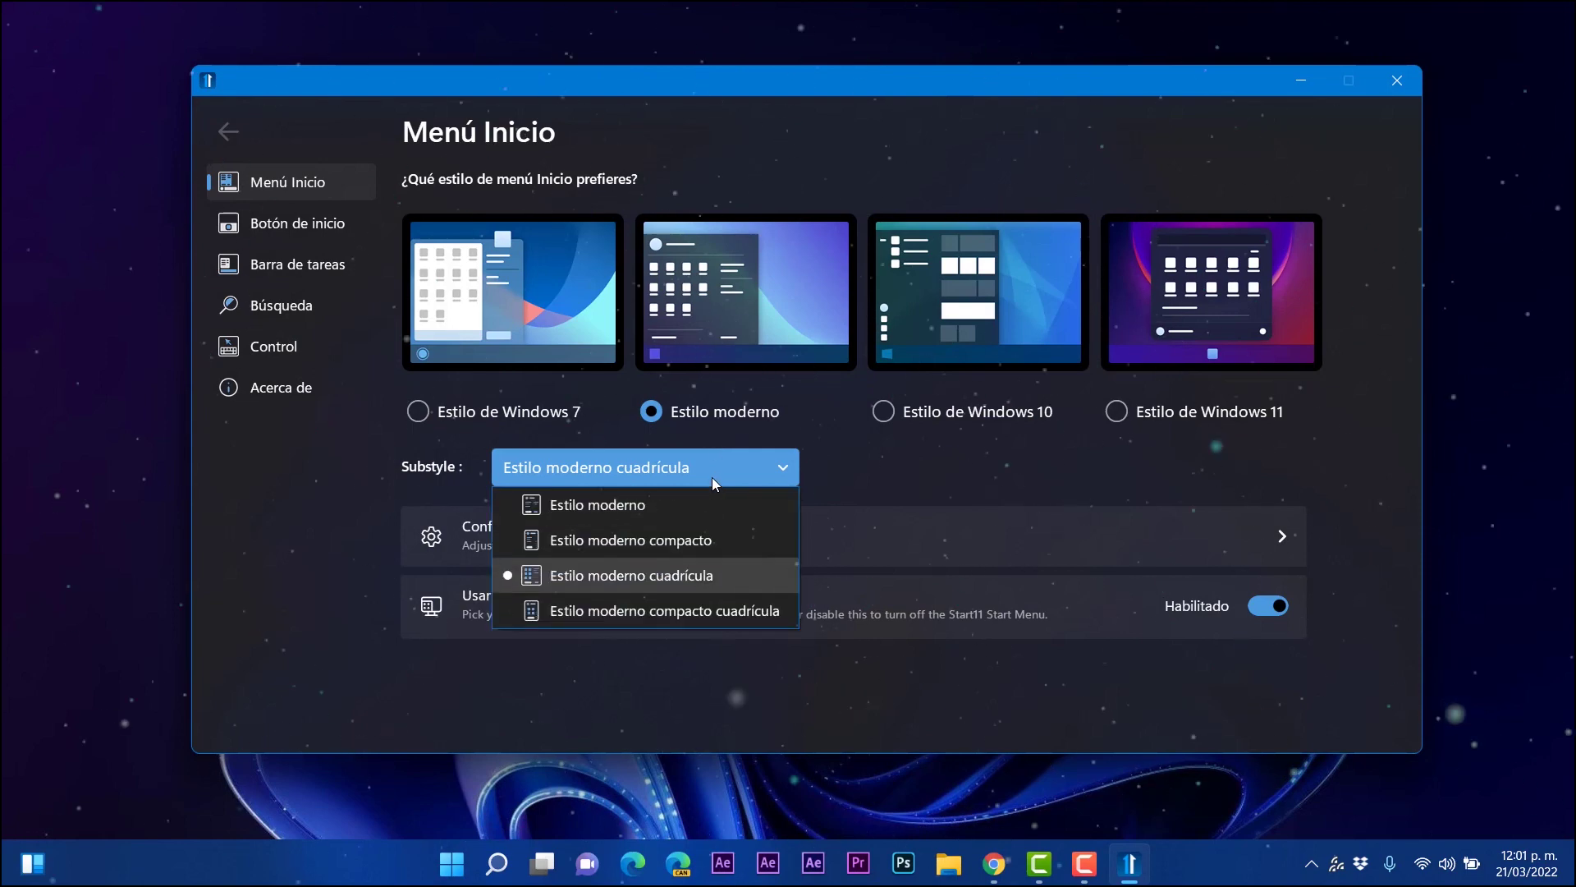
pyautogui.click(710, 608)
pyautogui.click(458, 860)
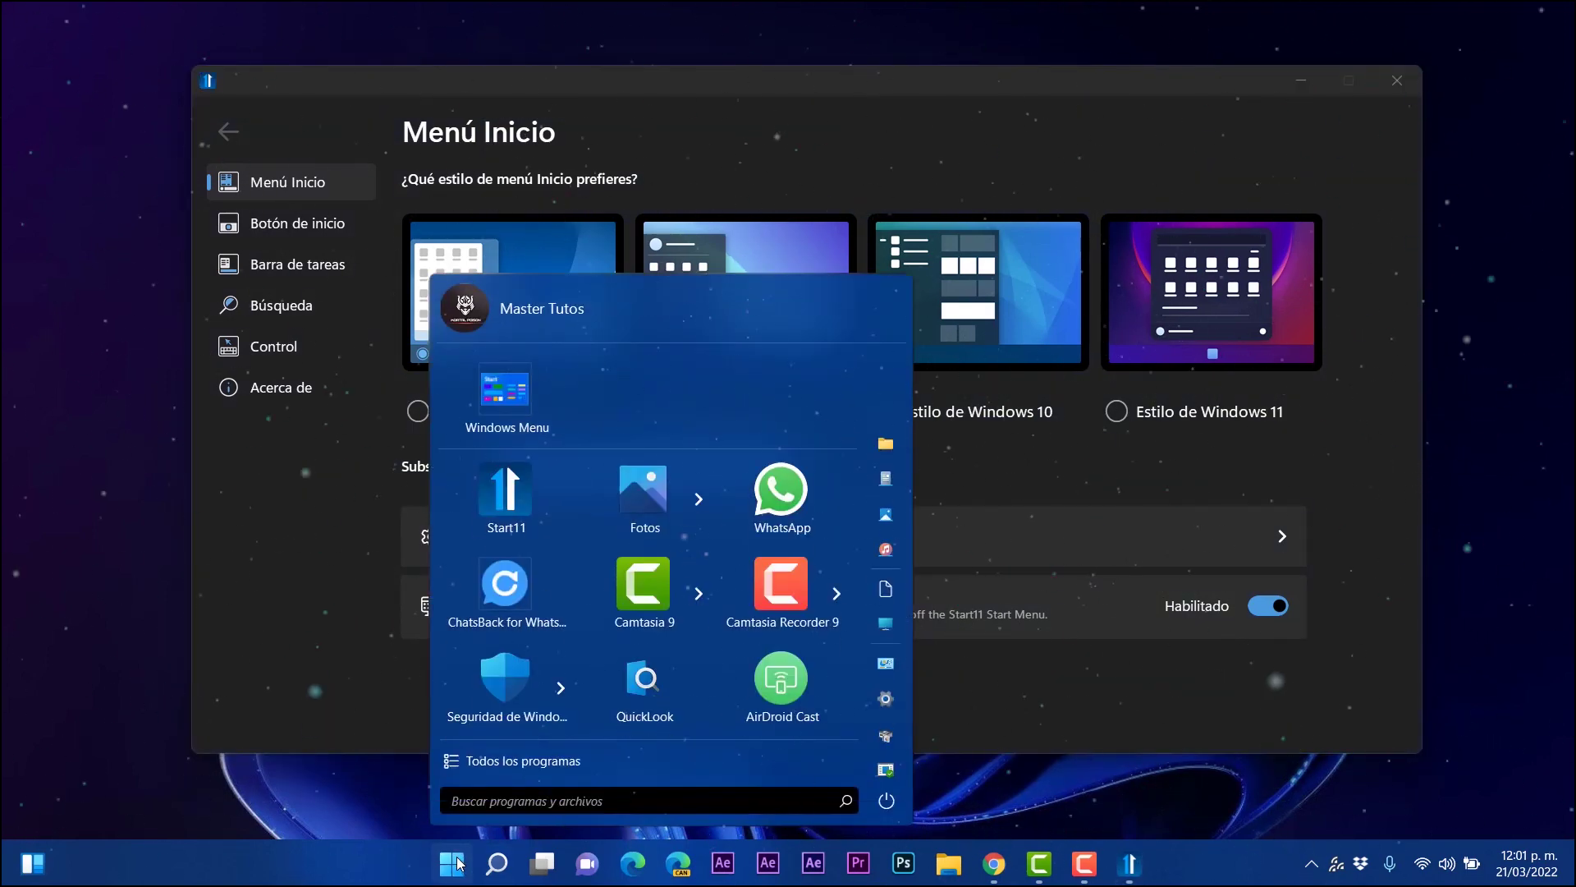
pyautogui.click(674, 90)
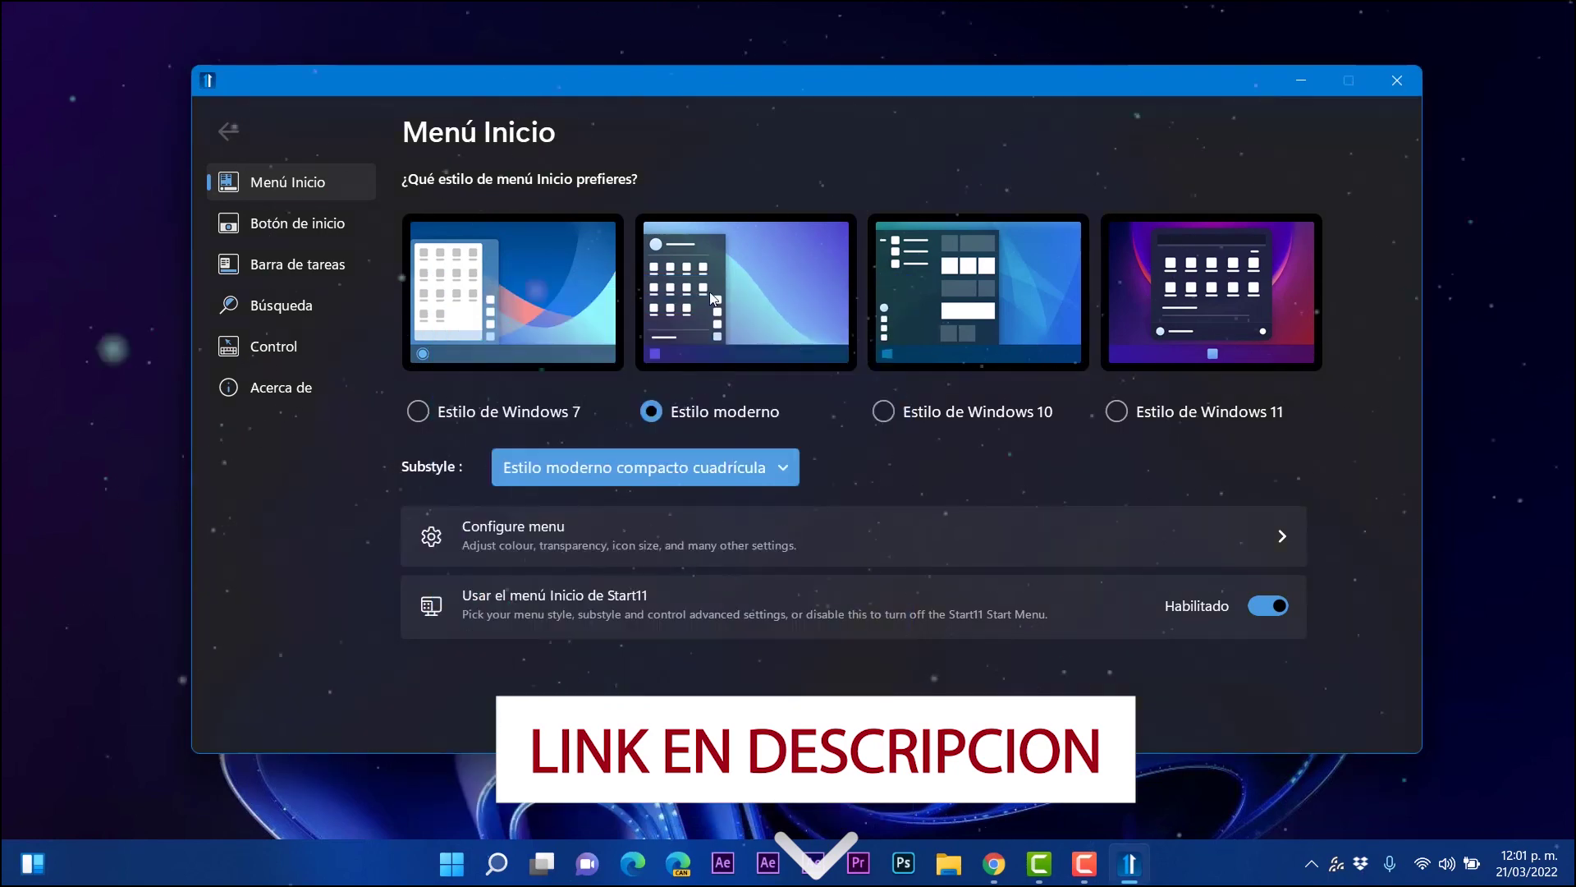
# - Set the substyle to Estilo moderno and open the menu's configuration page
pyautogui.click(725, 479)
pyautogui.click(690, 510)
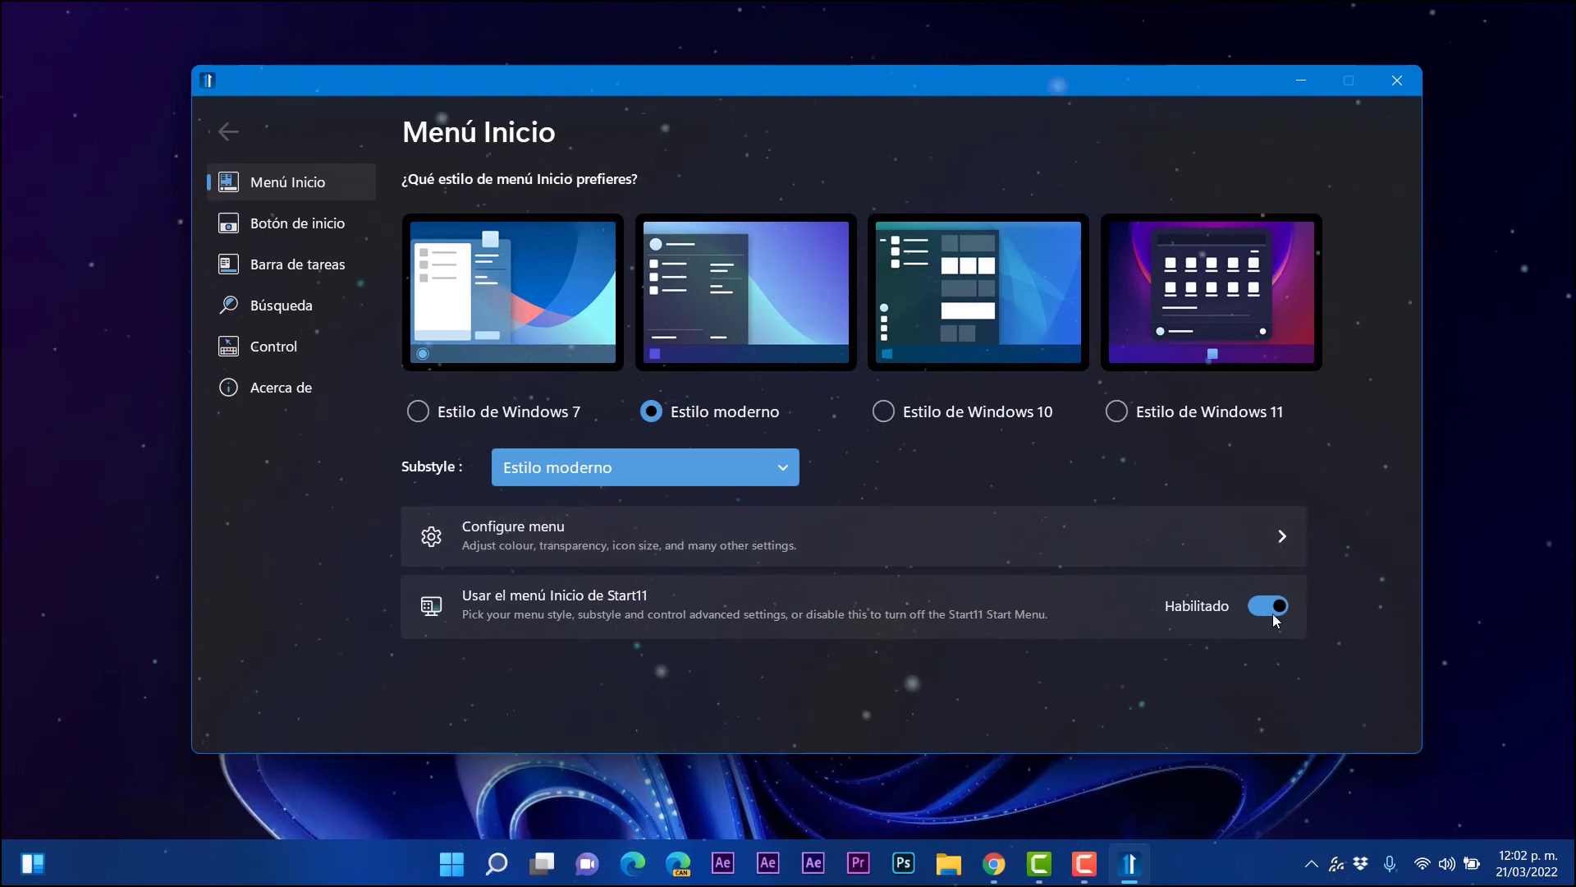
pyautogui.click(1162, 538)
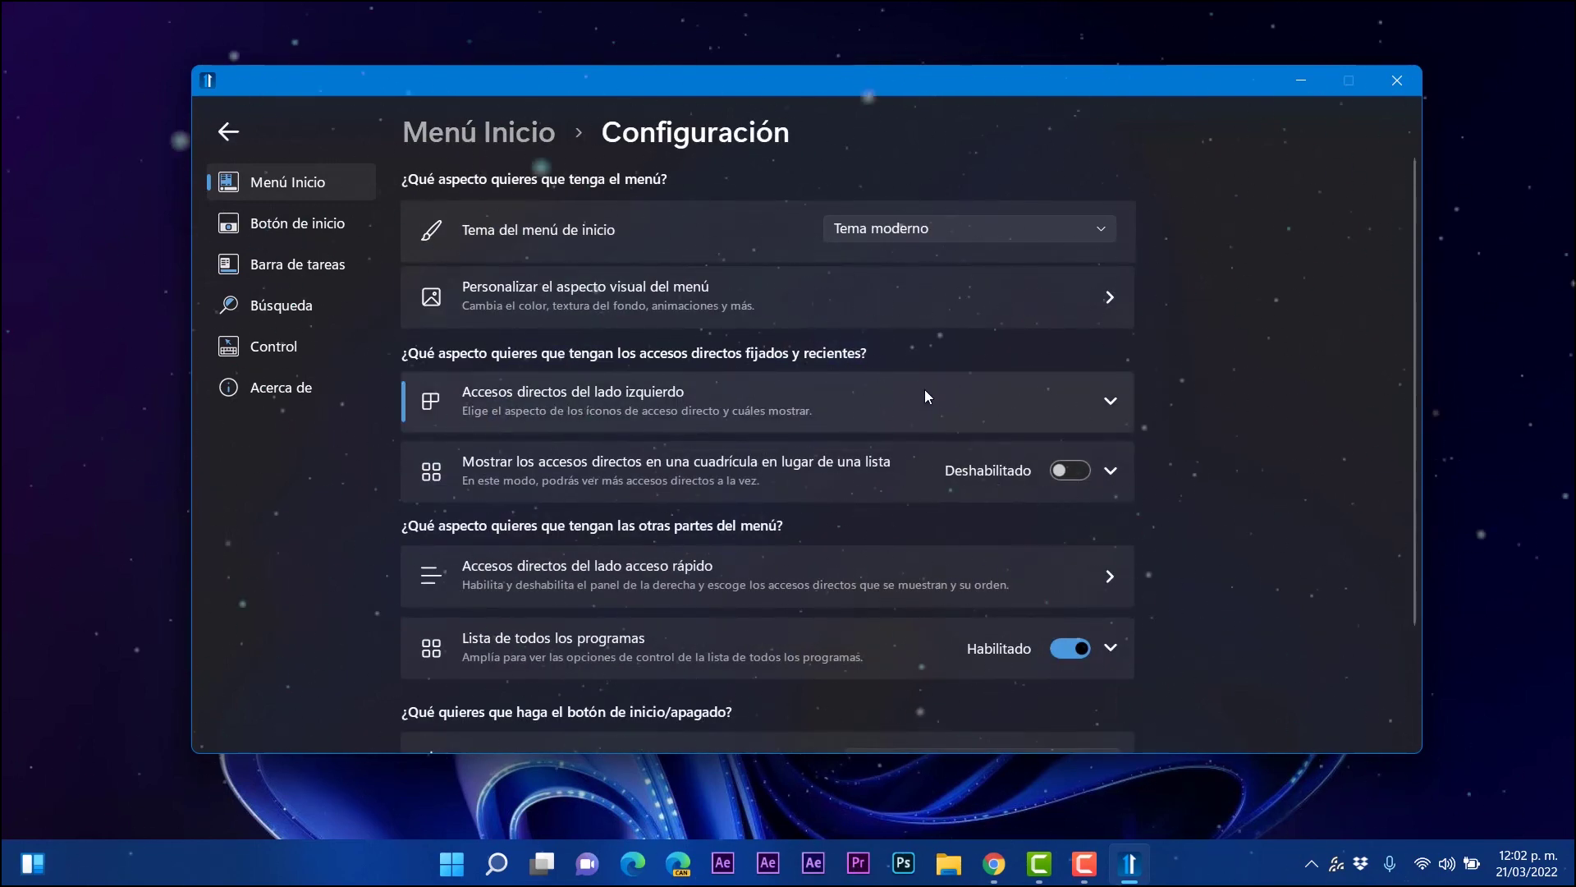
# - Try showing the Start menu shortcuts in a grid instead of a list, then switch back to the list, previewing both
pyautogui.scroll(-1, 935, 407)
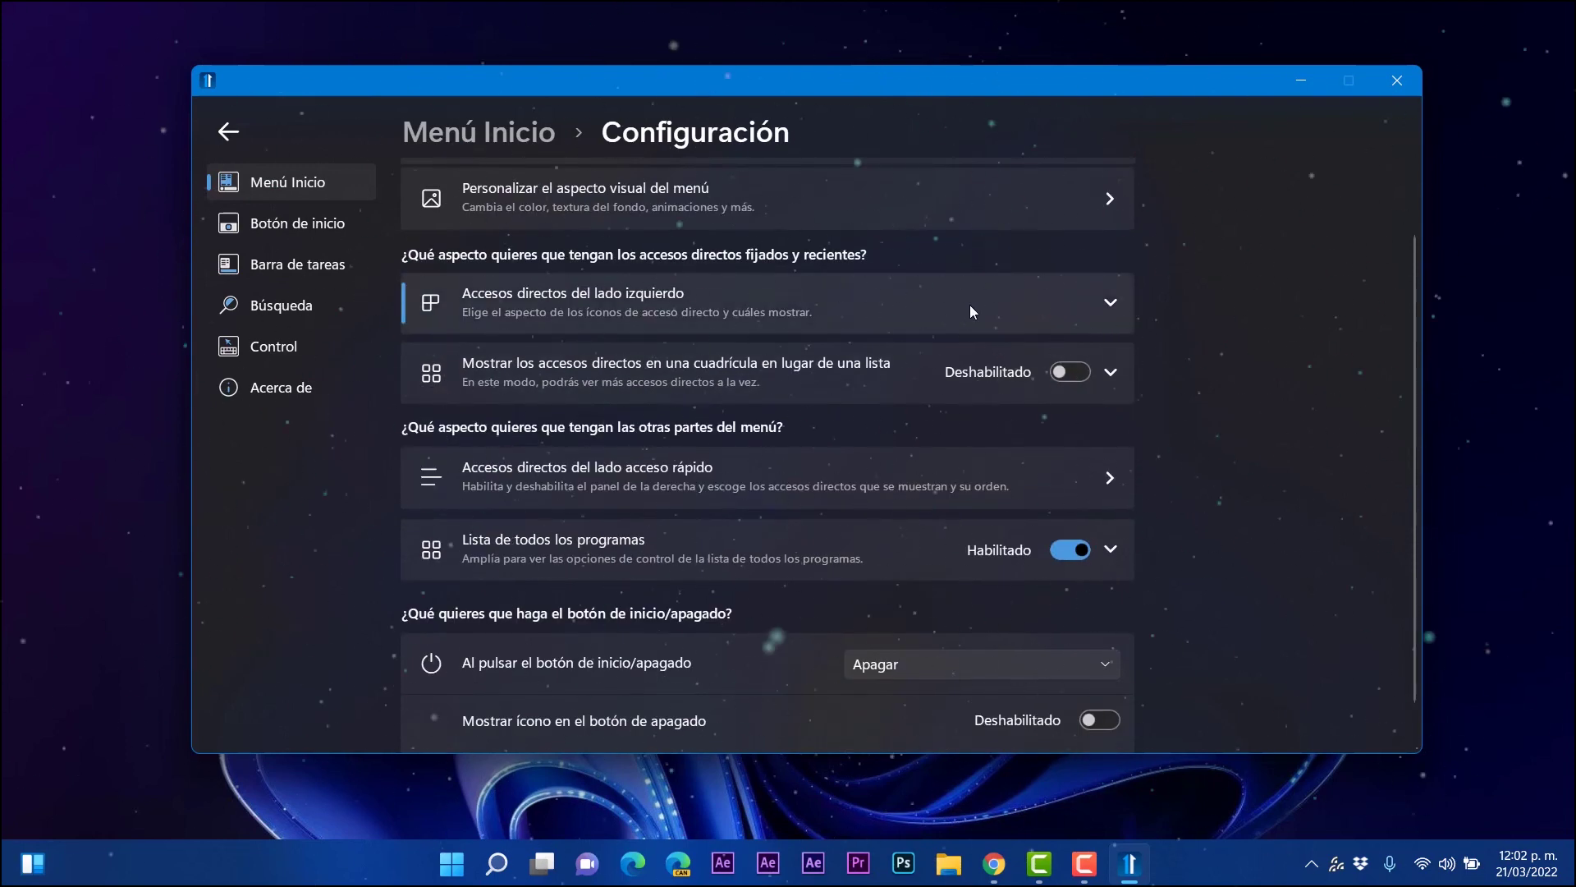
pyautogui.click(1063, 374)
pyautogui.click(453, 874)
pyautogui.click(452, 874)
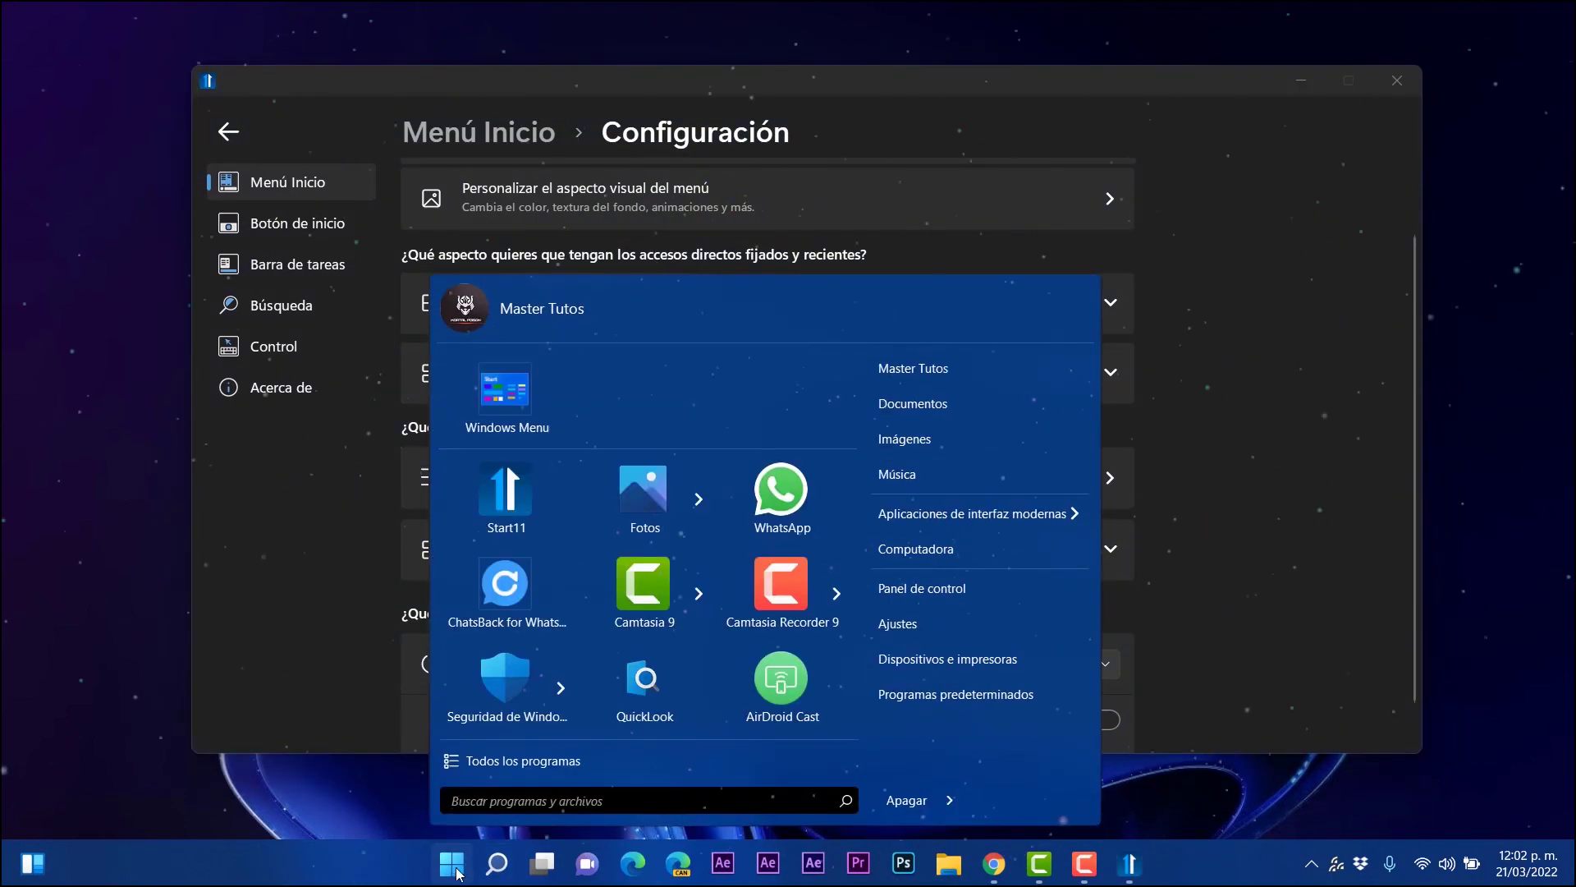
pyautogui.click(1200, 450)
pyautogui.click(461, 865)
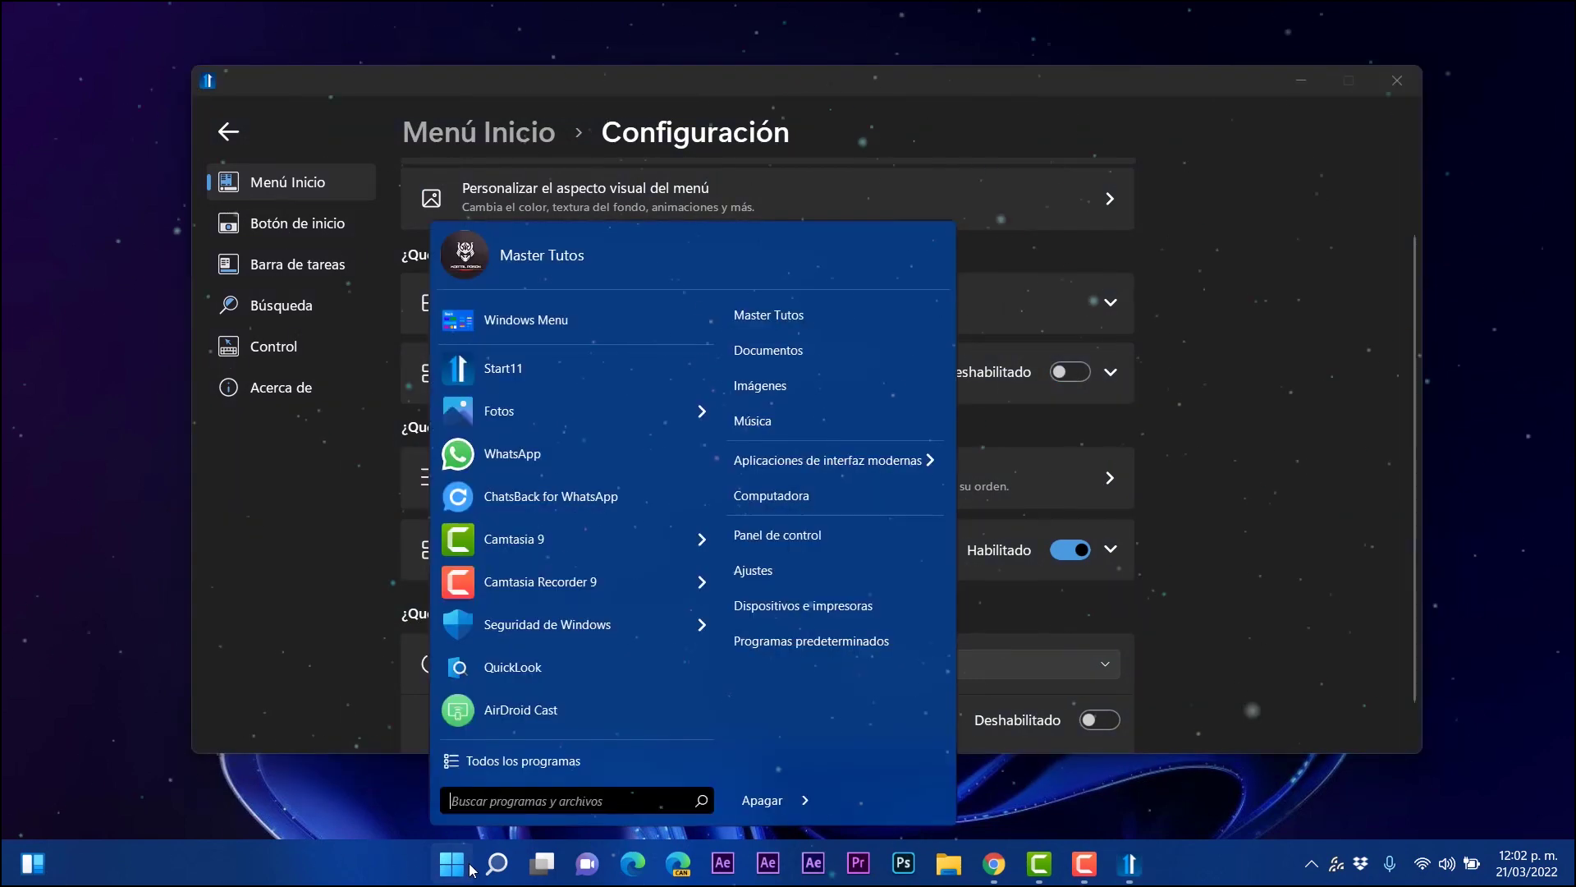
pyautogui.click(1170, 388)
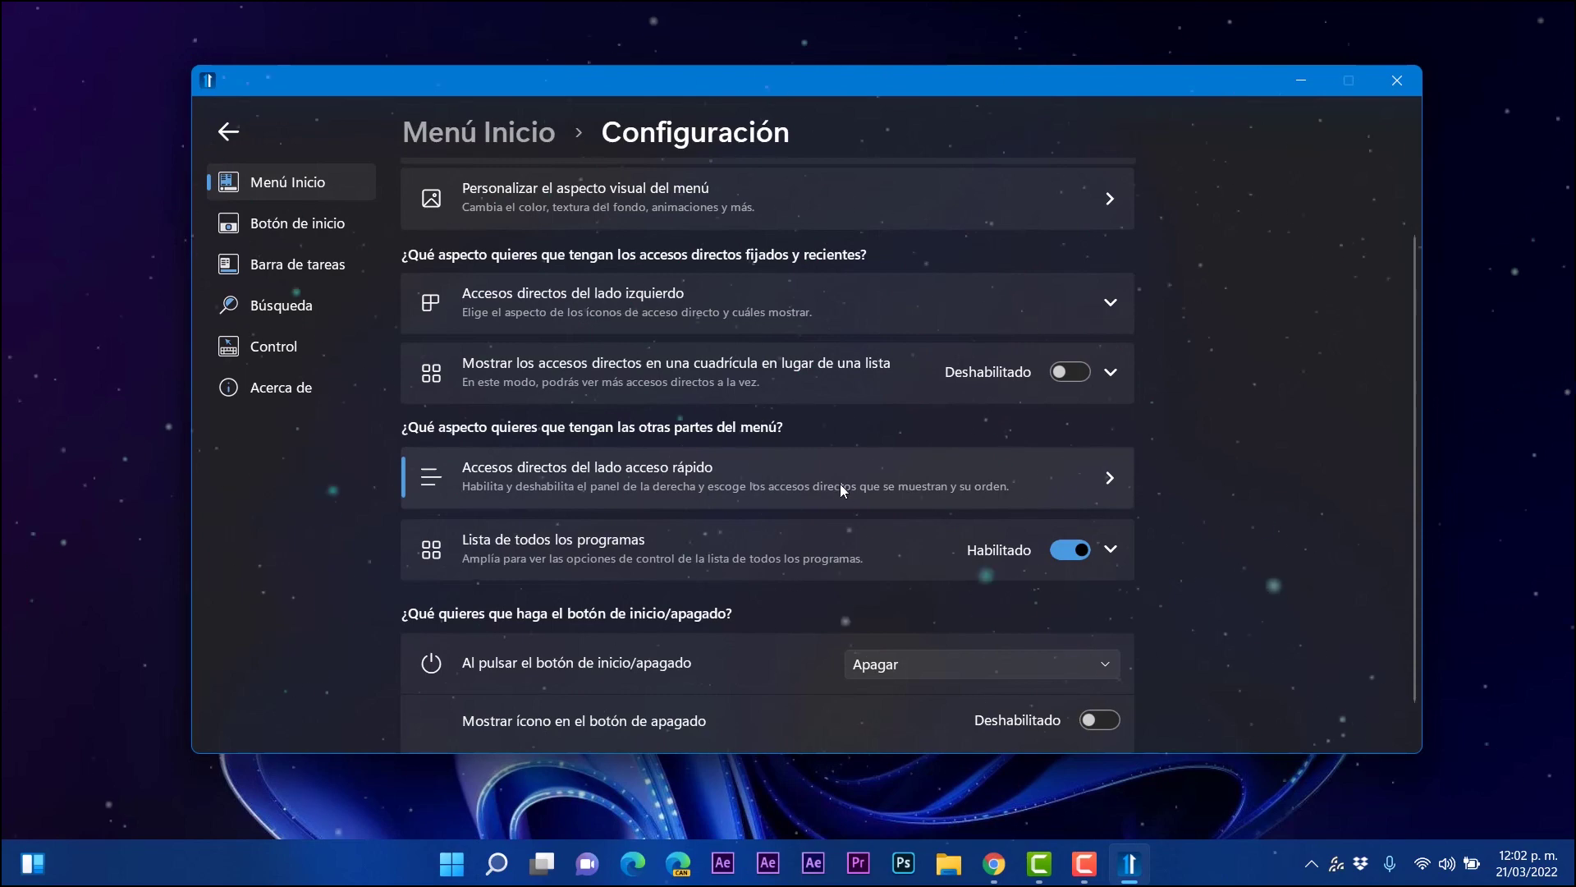
# - Try Reiniciar as the action of the Start menu's power button, preview it in the menu, and set it back to Apagar
pyautogui.scroll(-1, 841, 484)
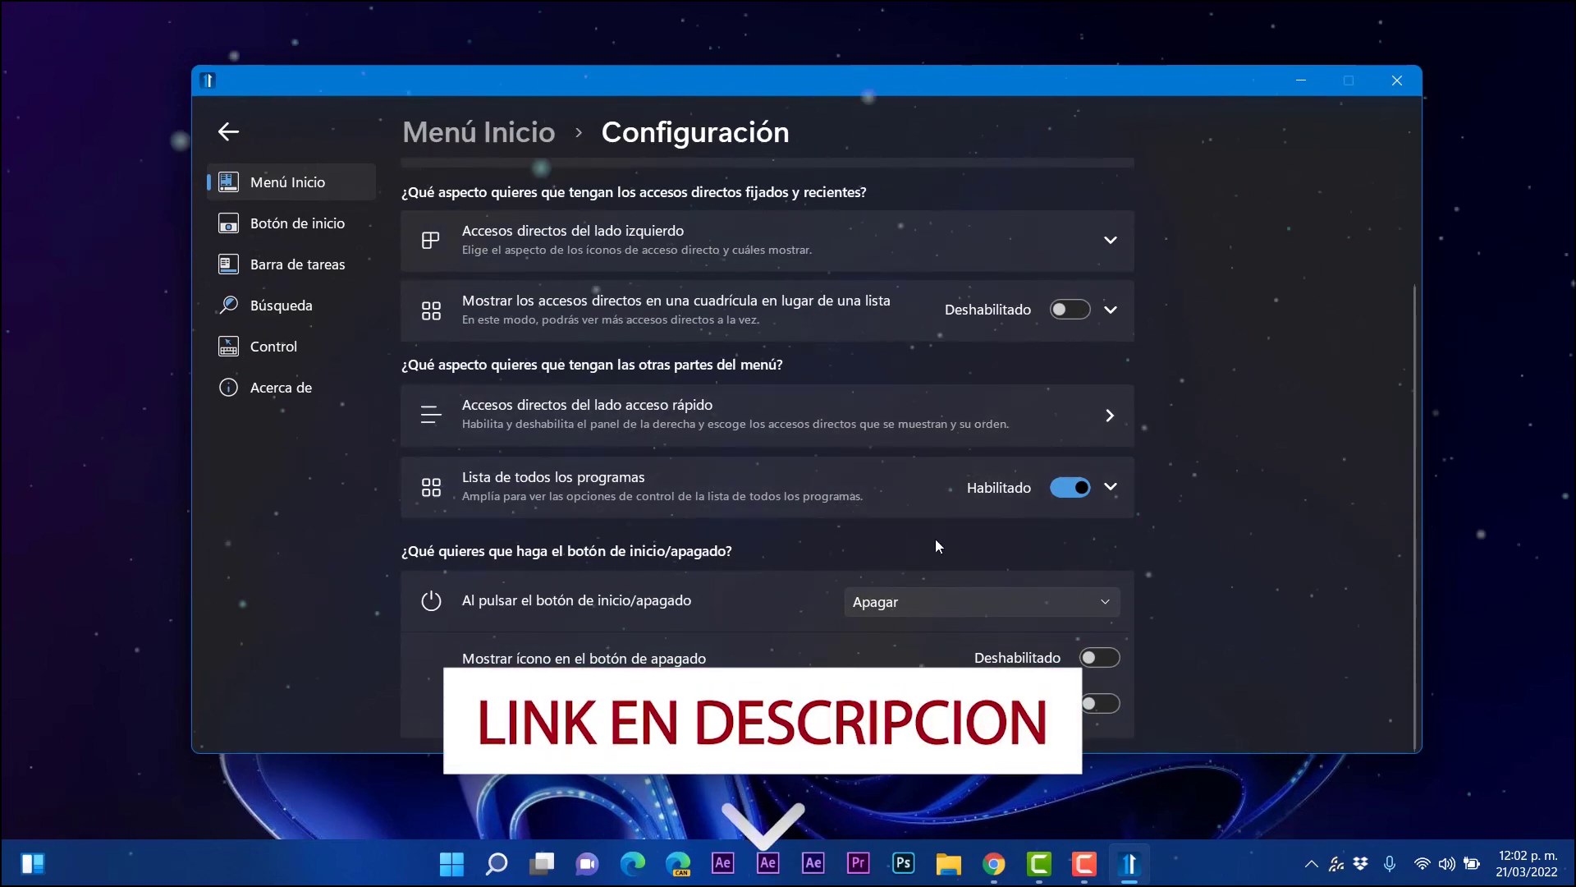
pyautogui.click(910, 604)
pyautogui.click(909, 604)
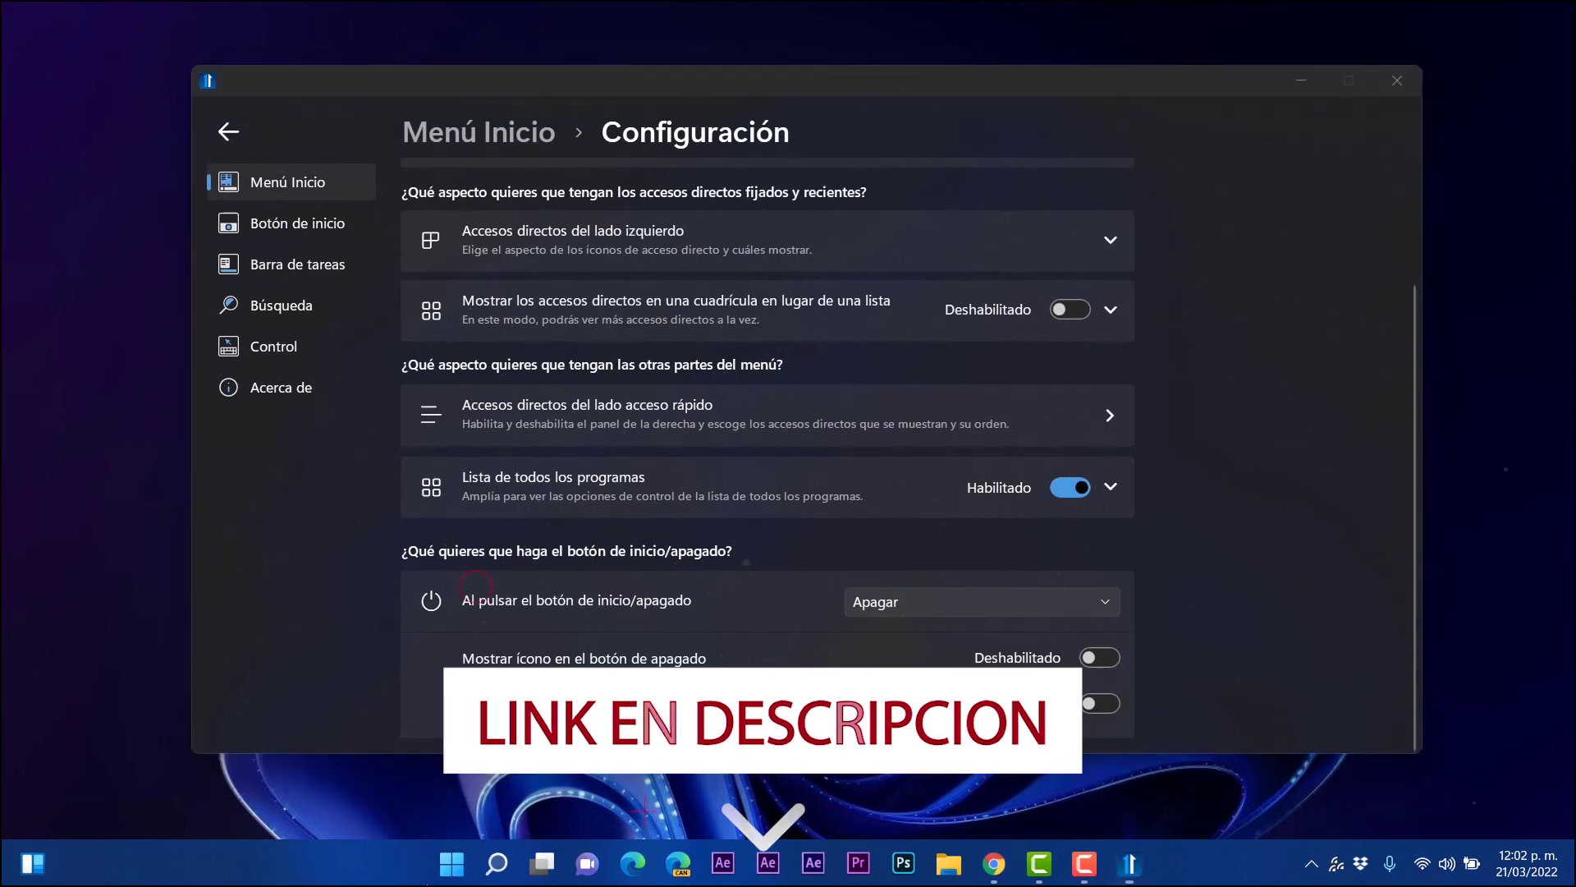
pyautogui.press('super')
pyautogui.press('super')
pyautogui.click(972, 600)
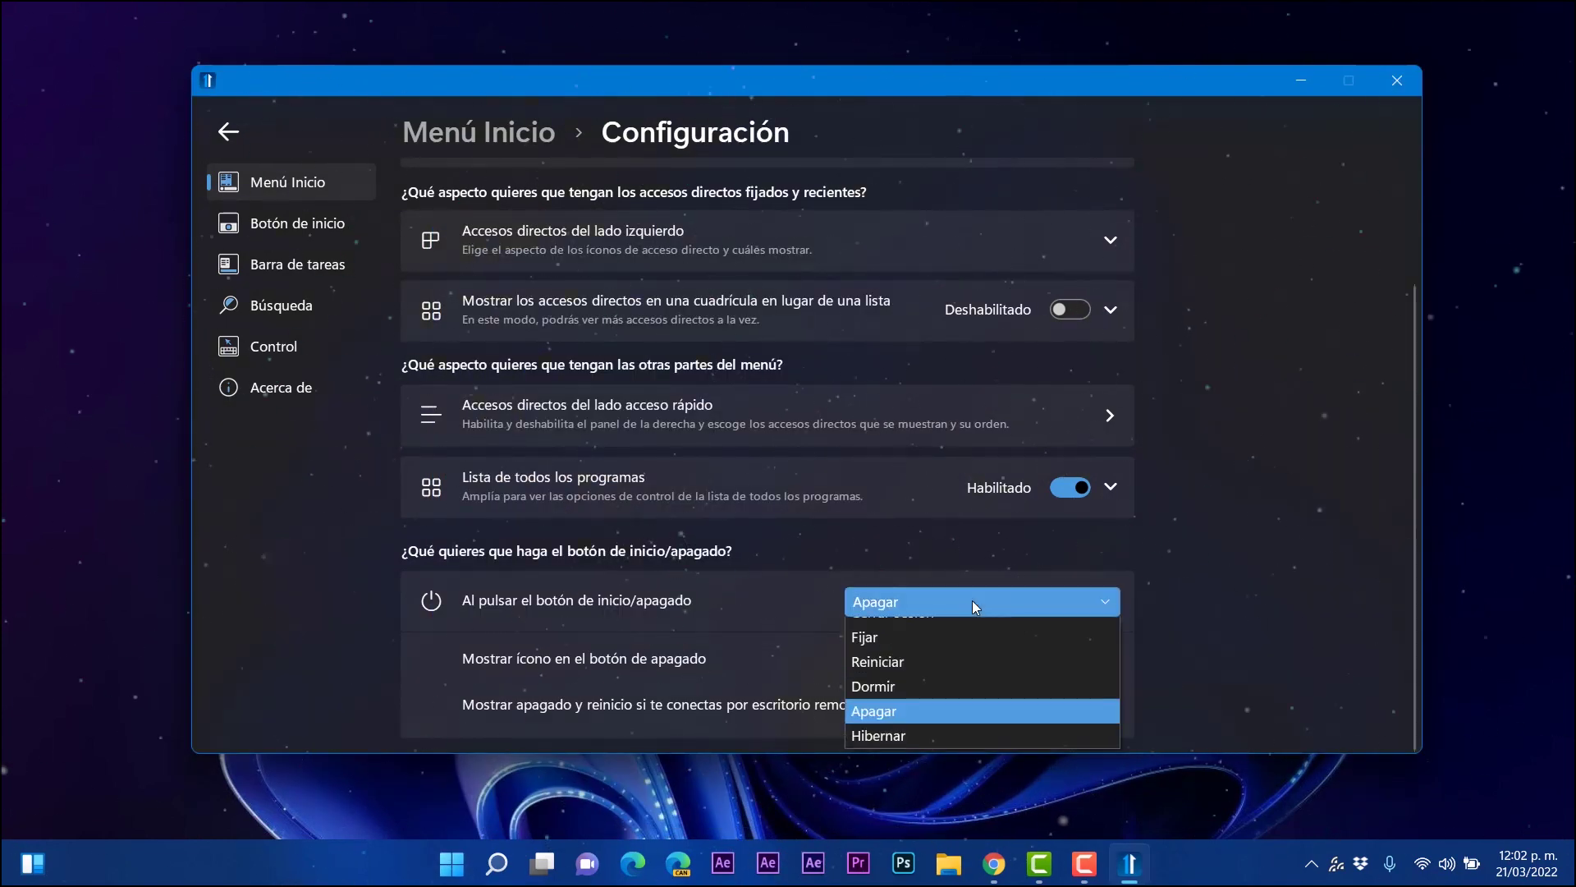
pyautogui.click(935, 708)
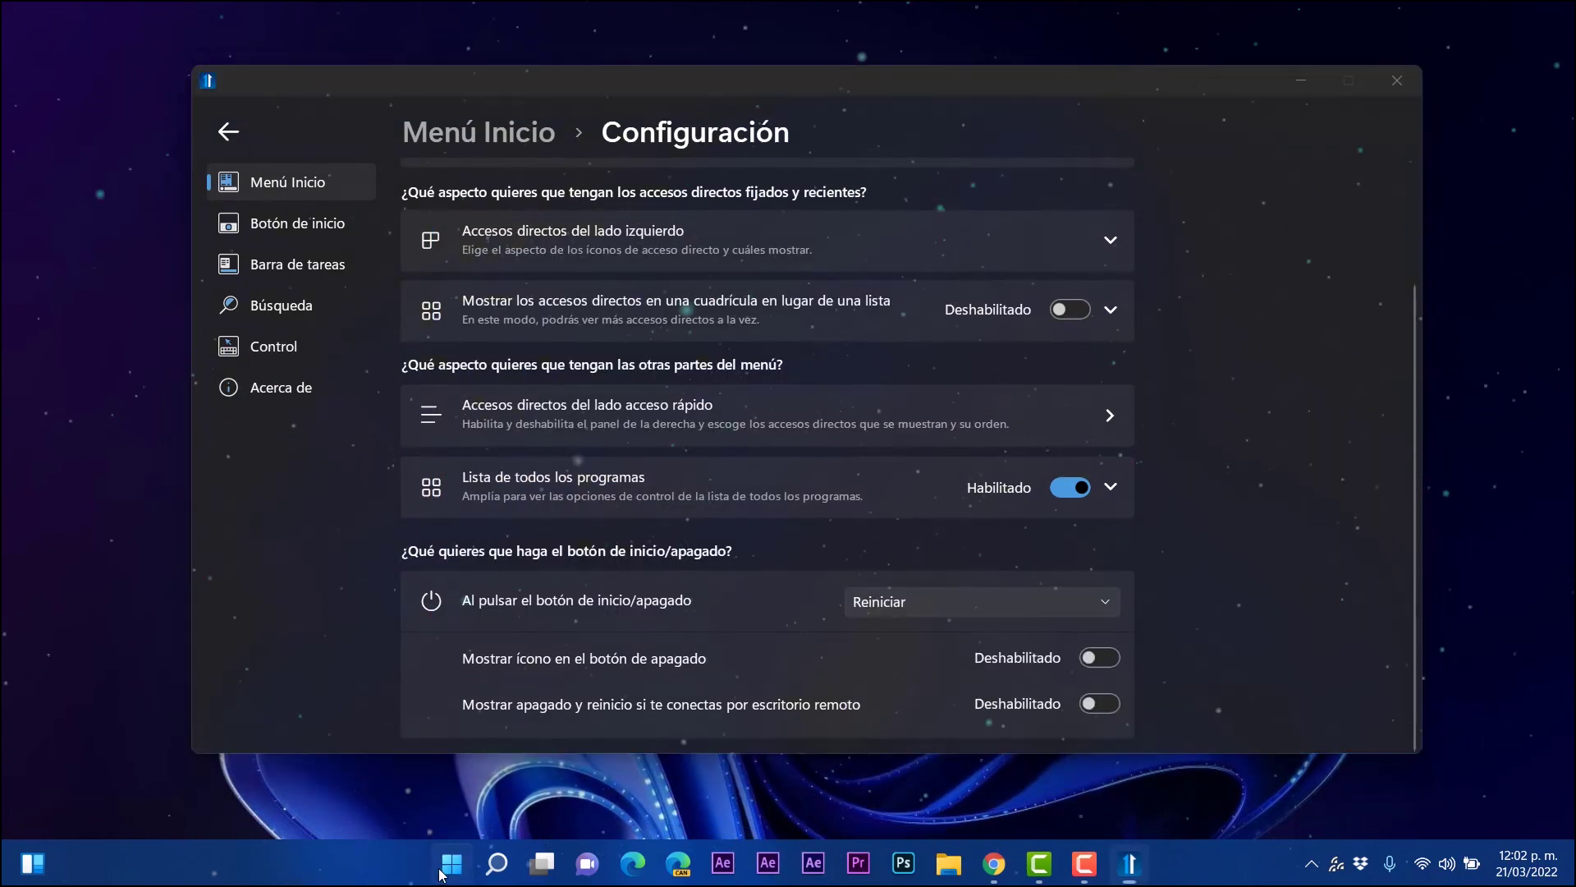
pyautogui.click(451, 862)
pyautogui.click(1062, 600)
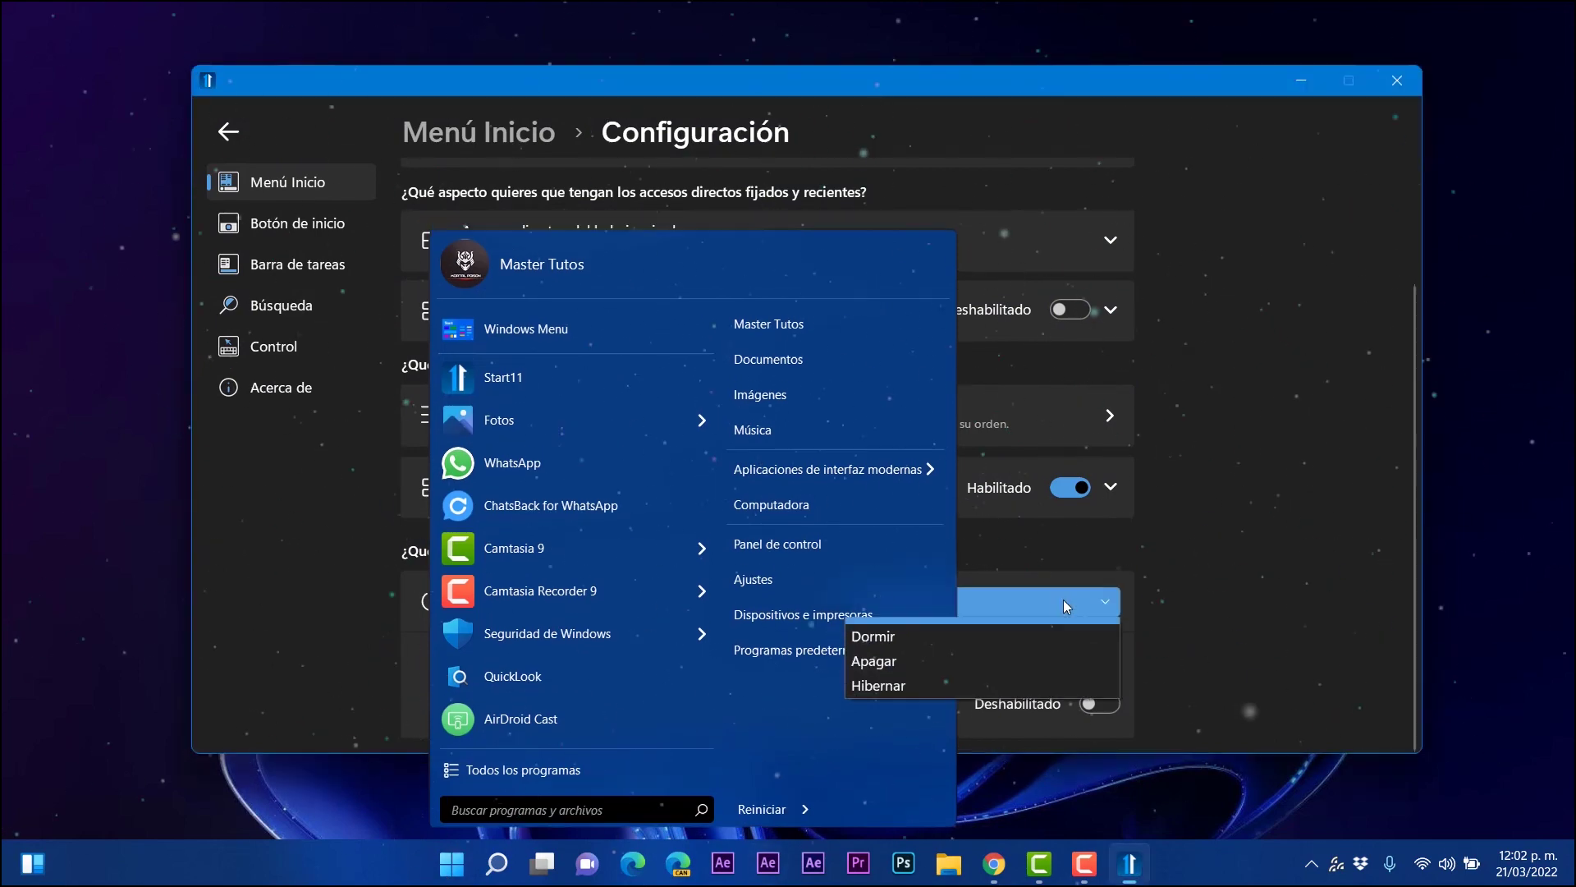
pyautogui.click(901, 751)
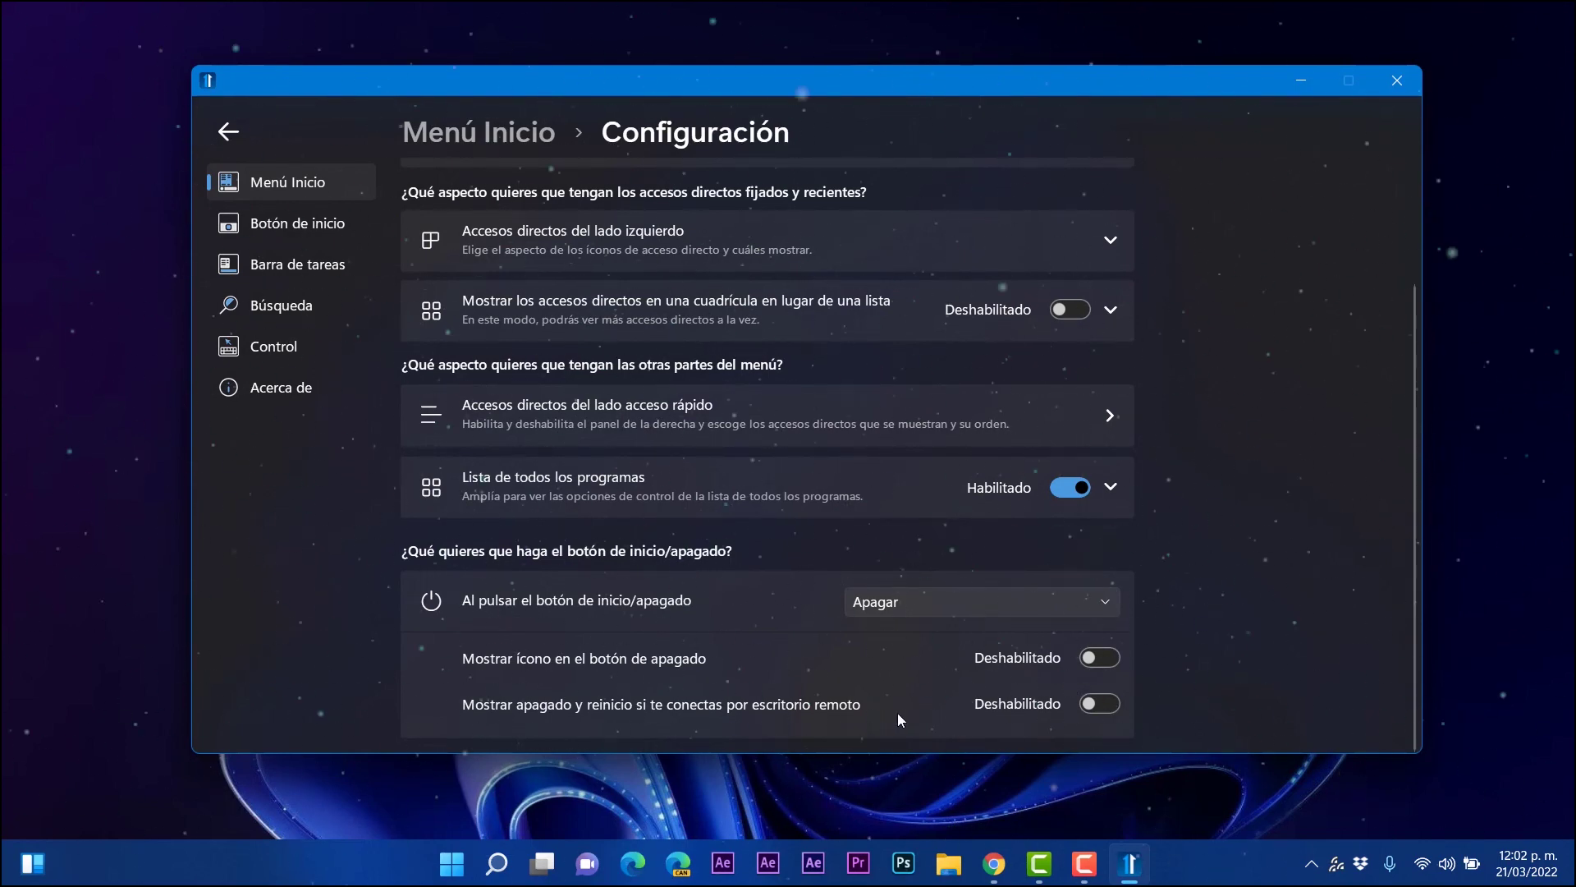
pyautogui.scroll(3, 893, 704)
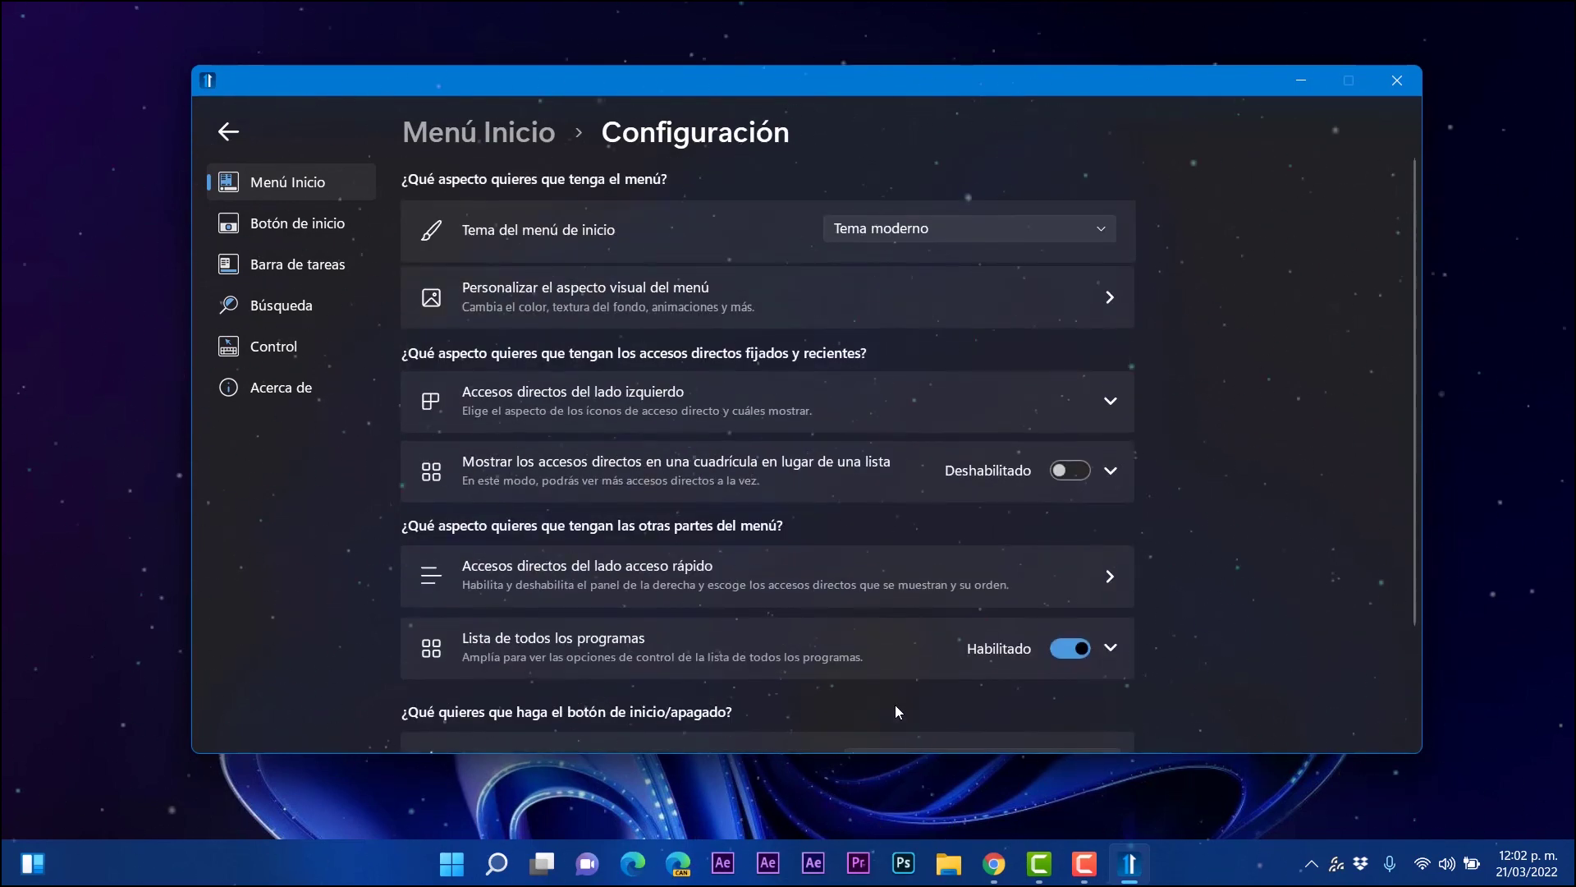
# - In the Botón de inicio settings, turn off centring of the Start button on the taskbar and choose Triangle One as its custom image
pyautogui.click(333, 229)
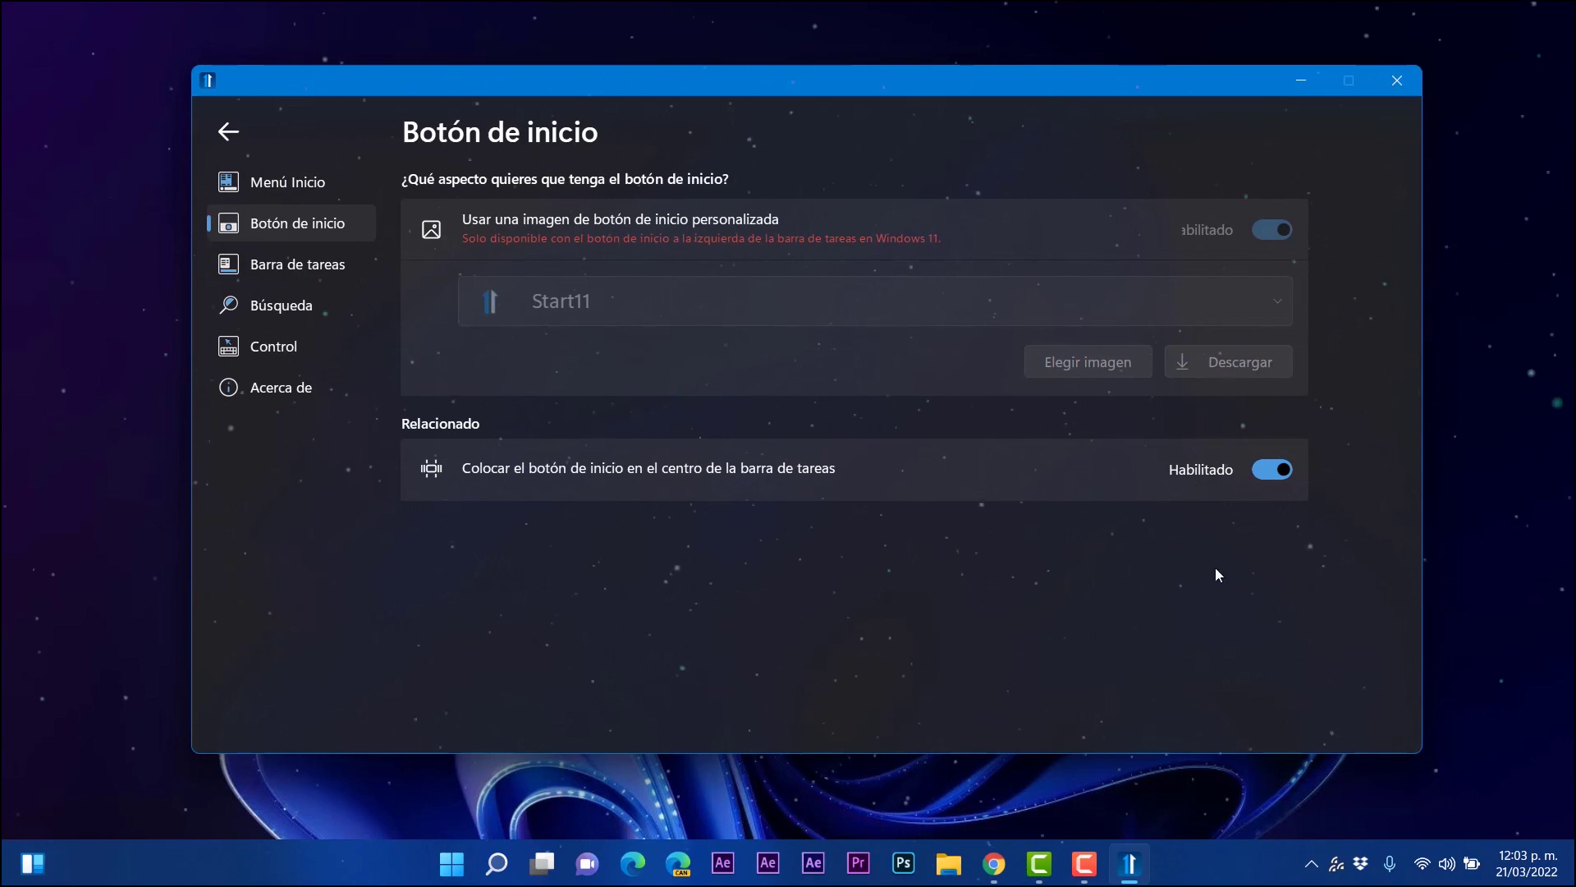
pyautogui.click(1268, 471)
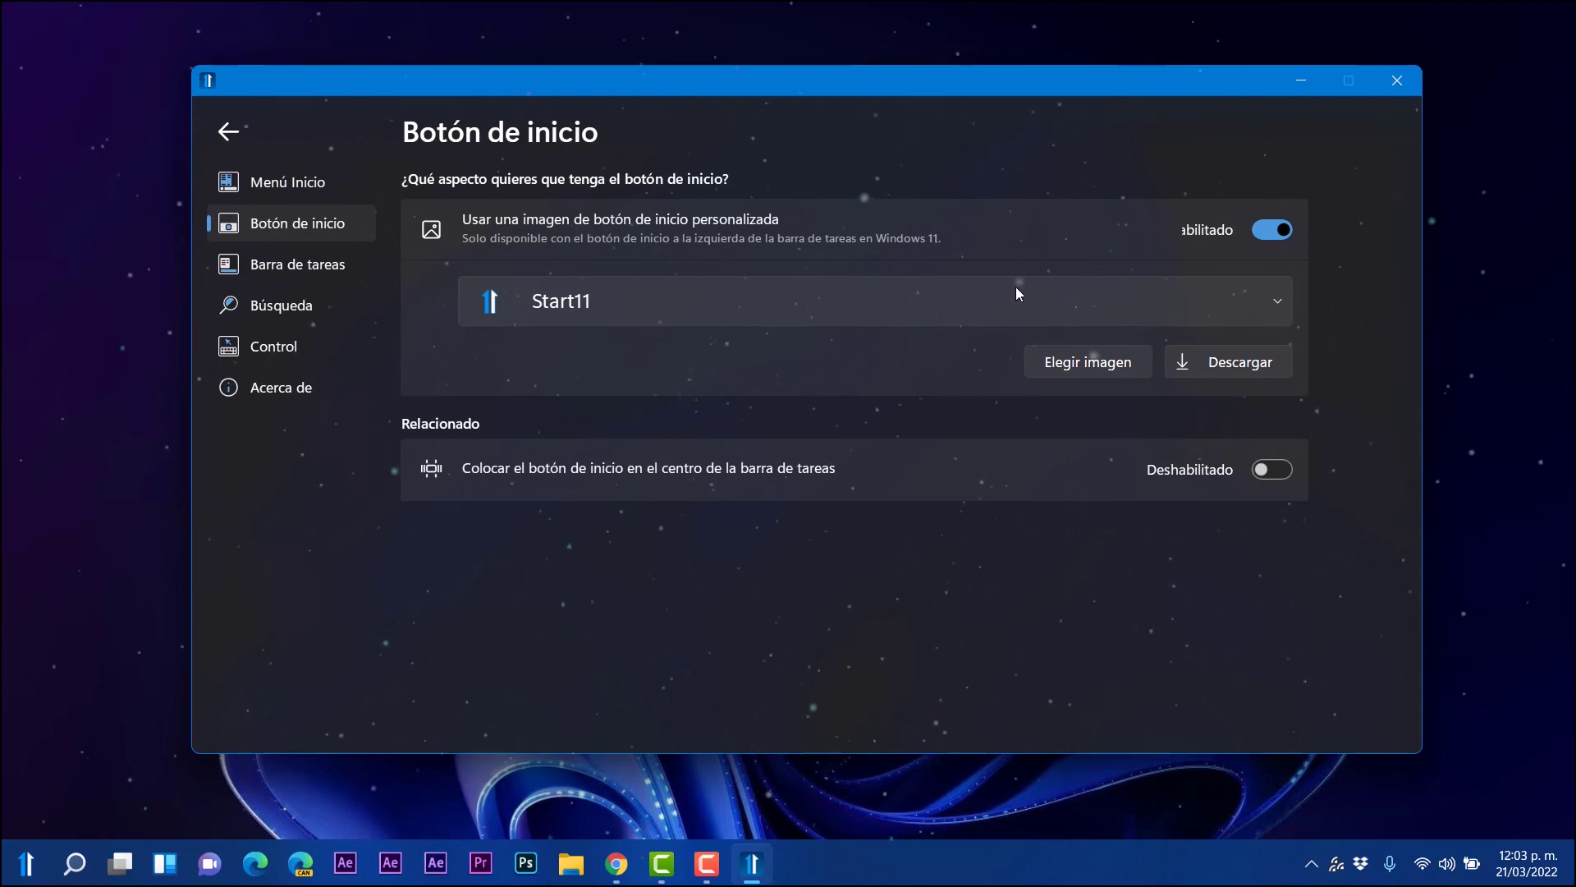
pyautogui.click(673, 307)
pyautogui.scroll(-5, 750, 494)
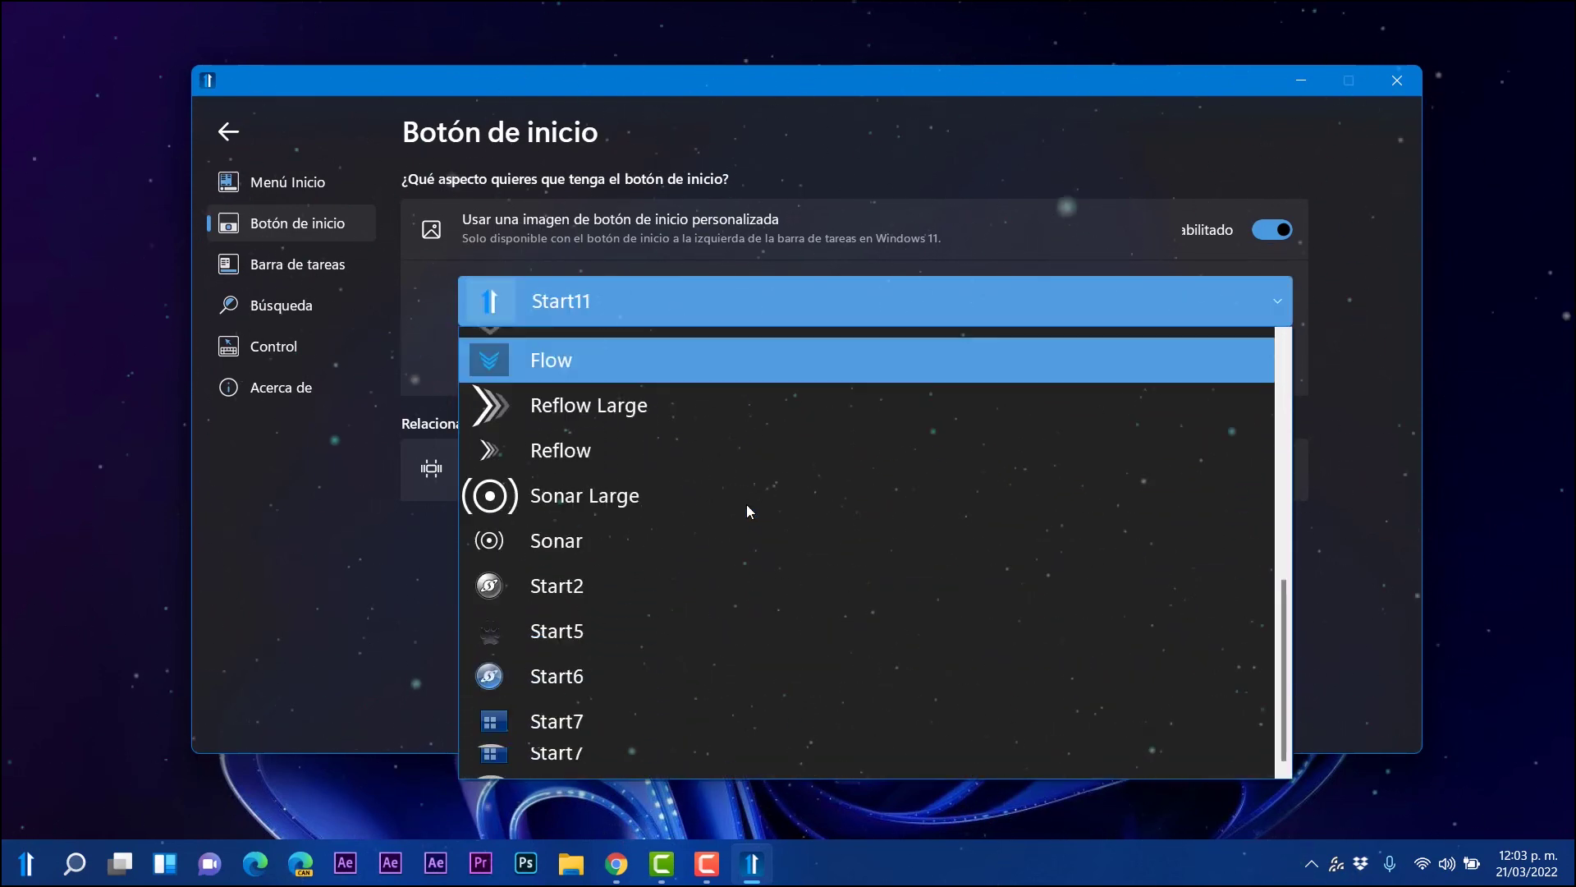
pyautogui.scroll(-2, 747, 509)
pyautogui.click(657, 708)
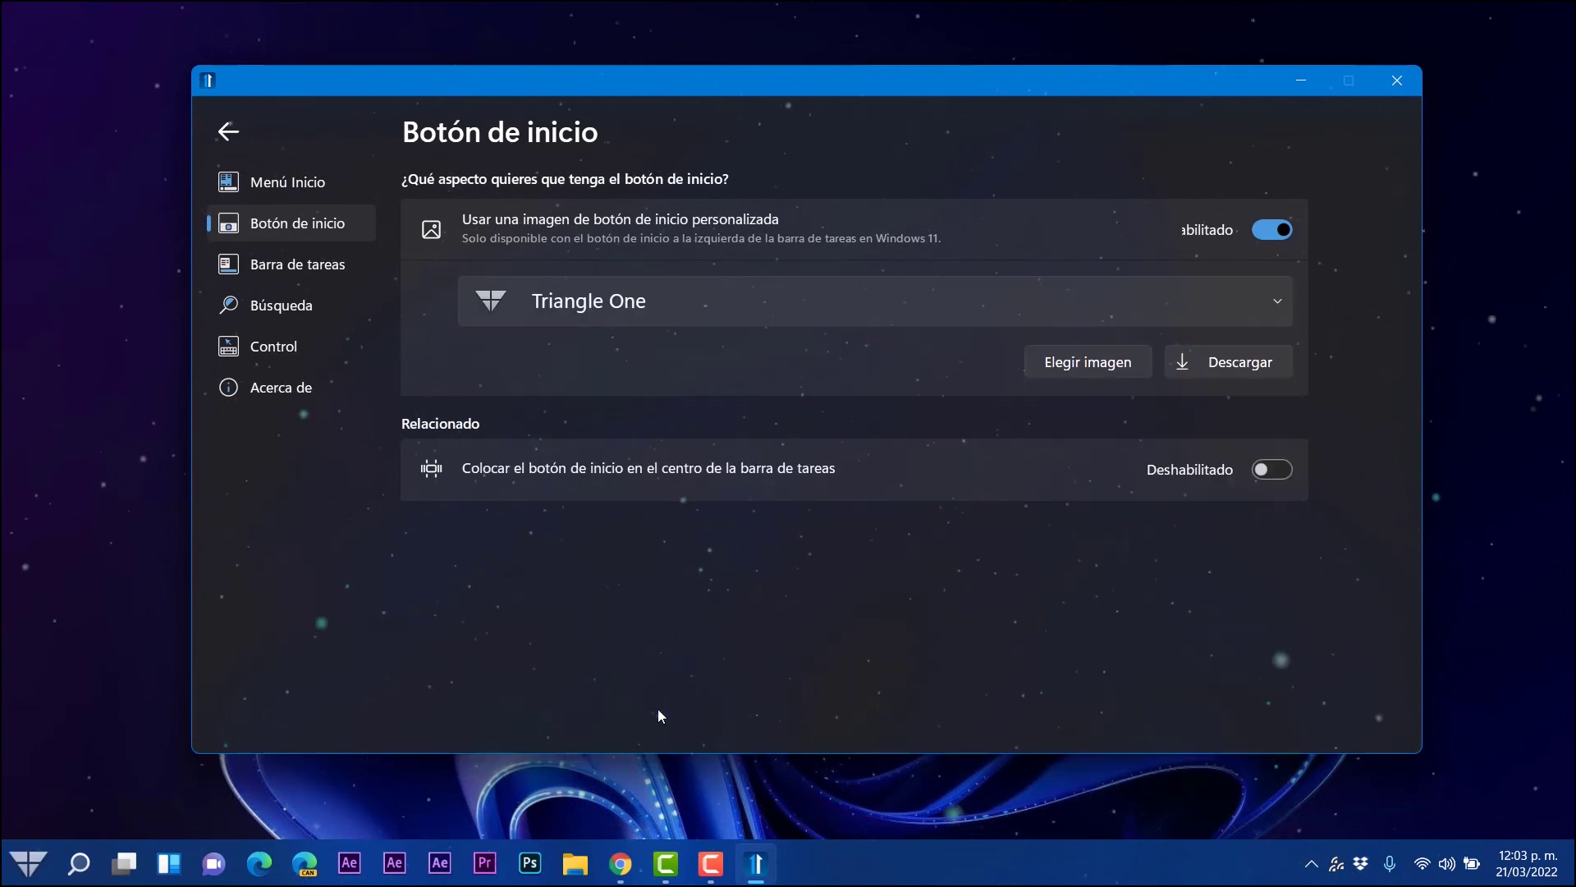
# - Preview opening and closing the Start menu from the Triangle One button
pyautogui.click(27, 862)
pyautogui.click(27, 862)
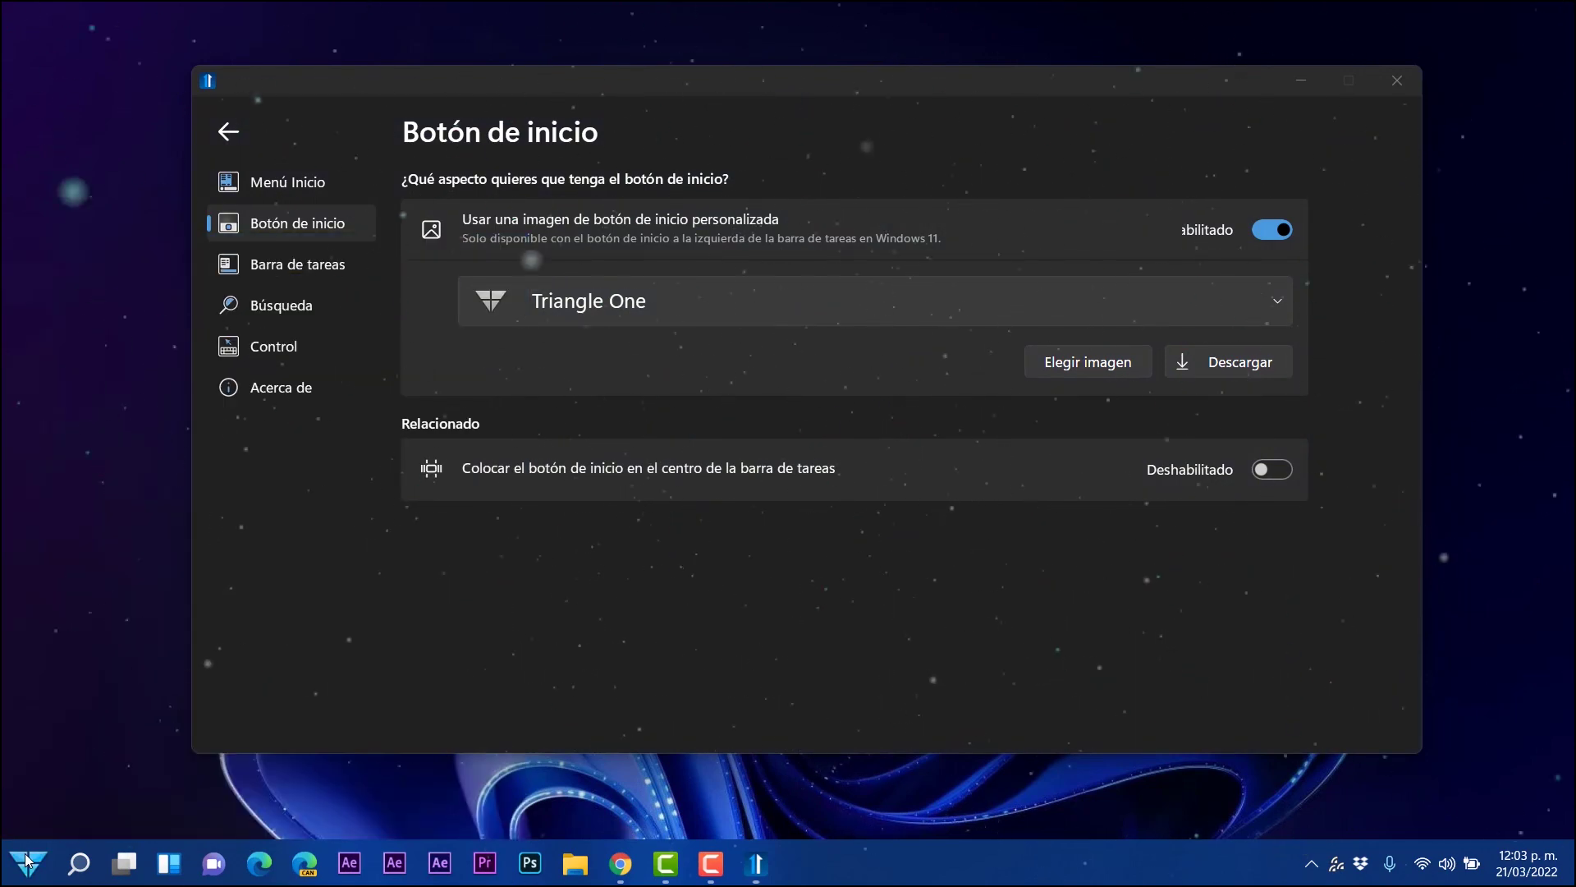
pyautogui.click(27, 862)
pyautogui.click(27, 862)
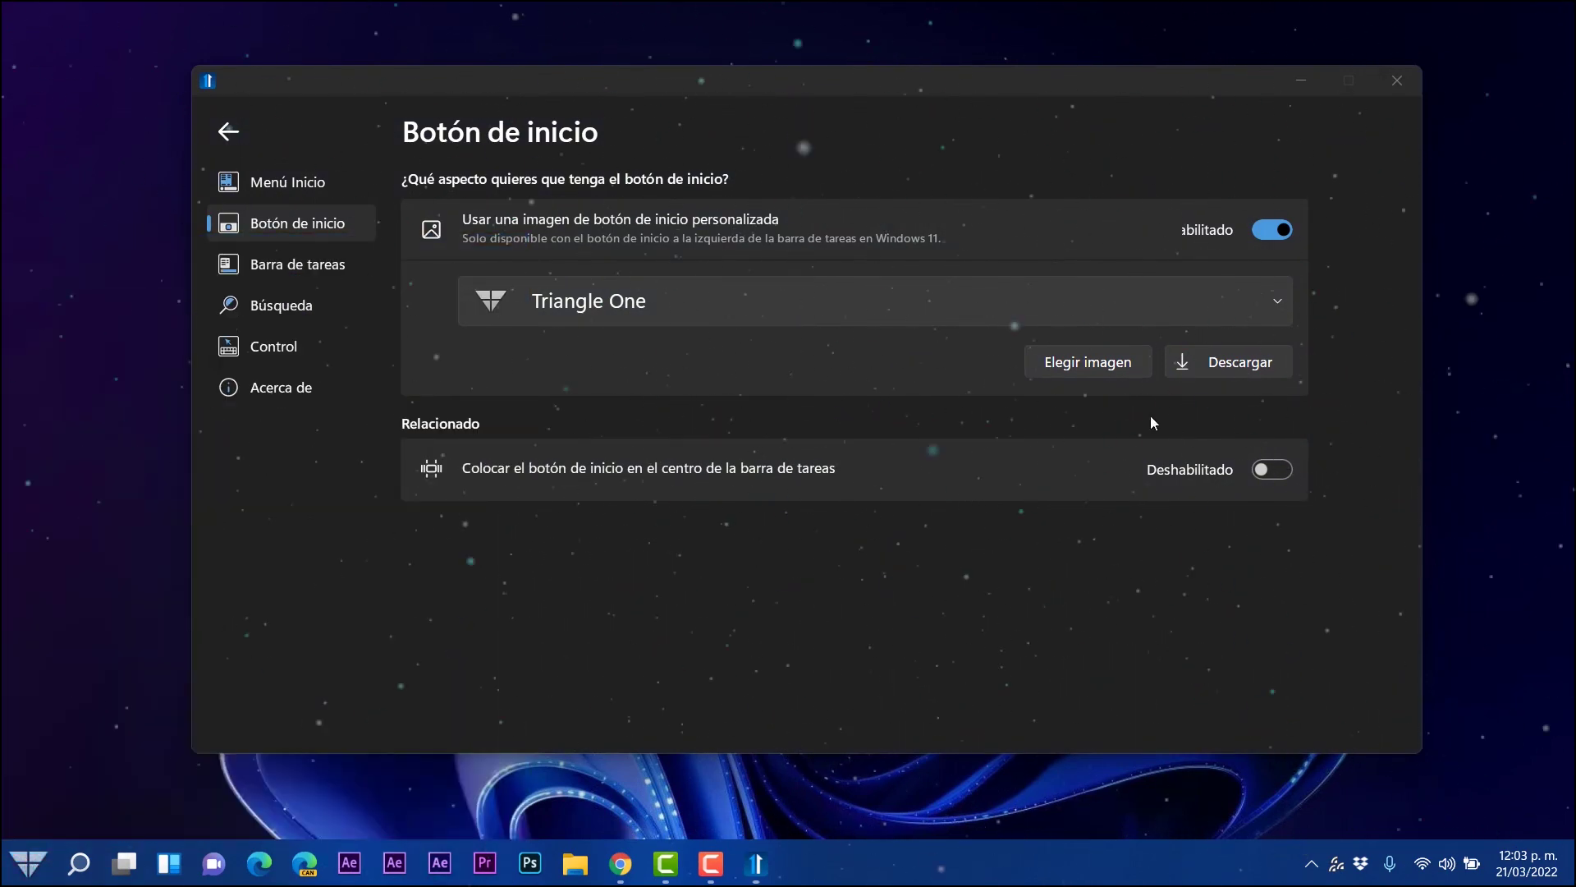
# - Try placing the Start button in the centre of the taskbar, ending with the option disabled
pyautogui.click(1269, 472)
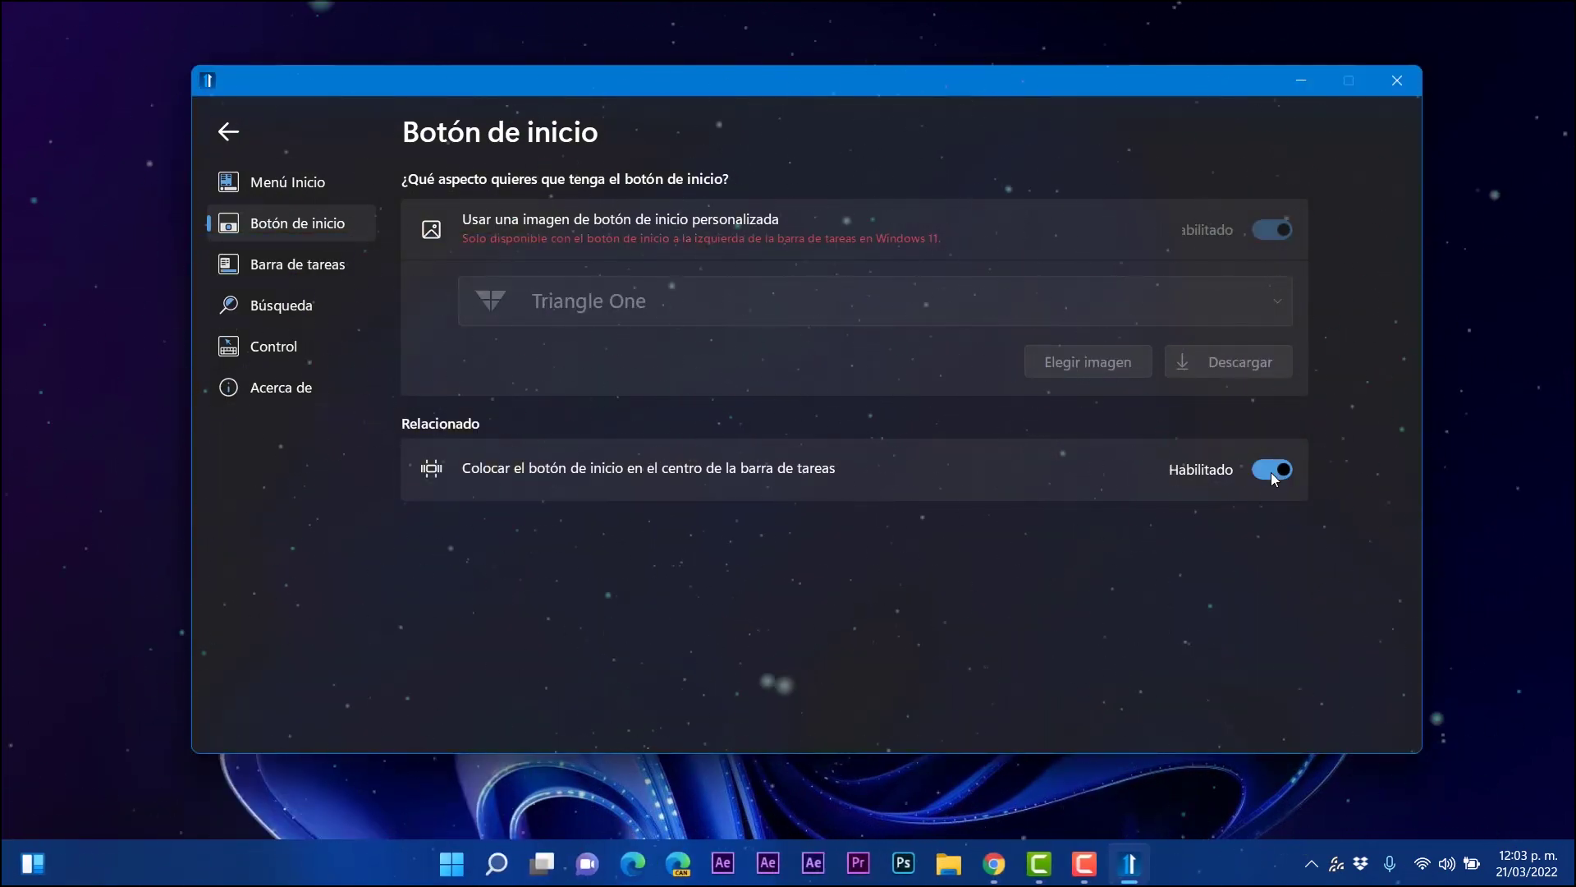
pyautogui.click(1273, 470)
pyautogui.click(1273, 470)
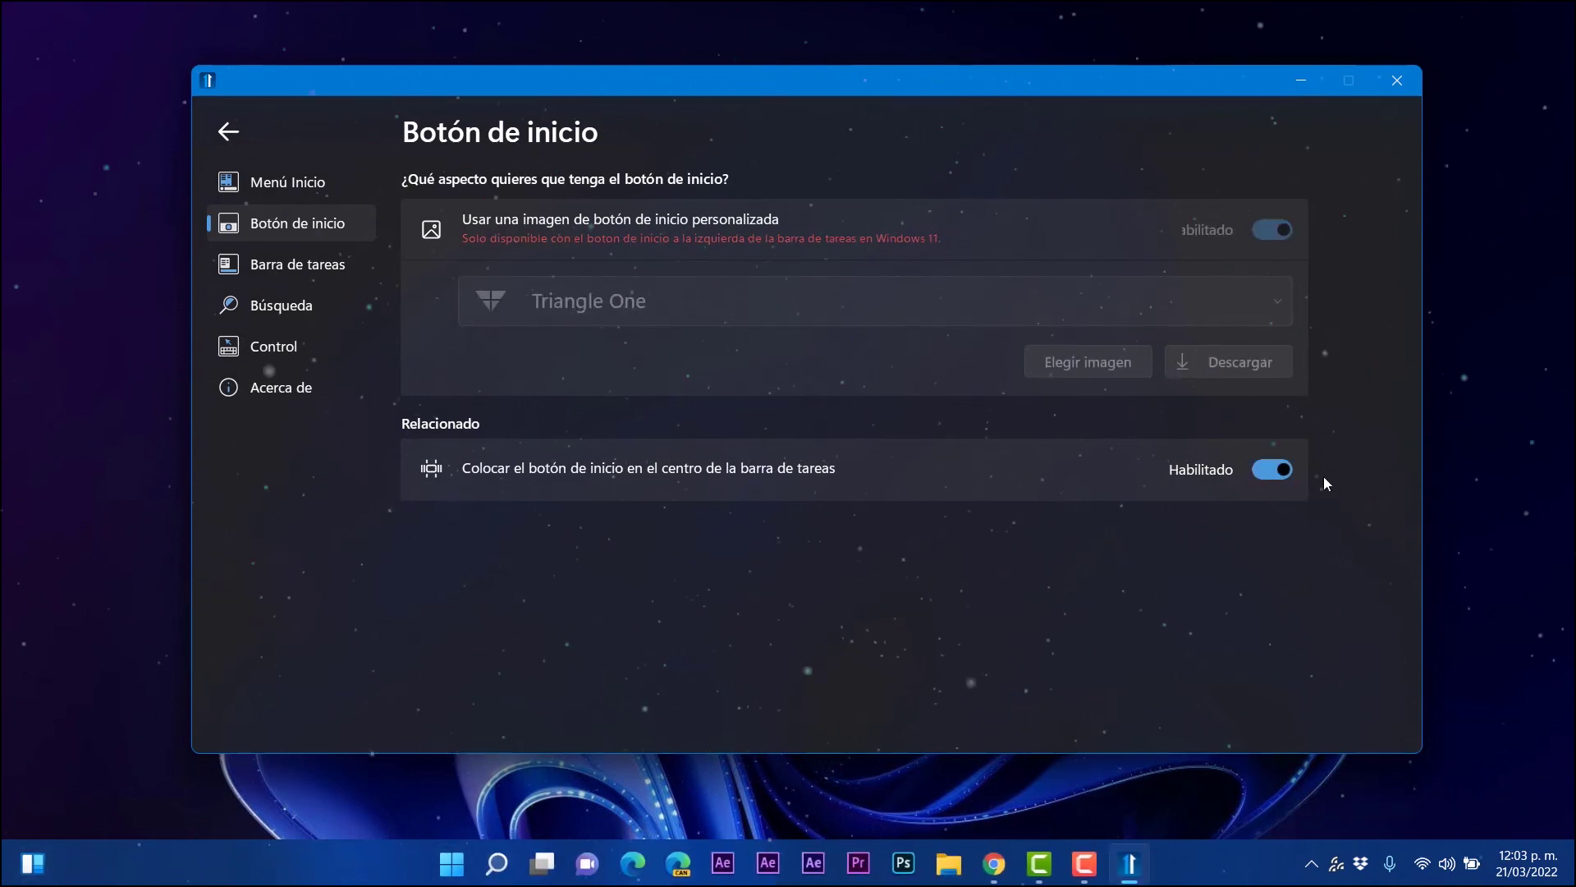
pyautogui.click(1279, 476)
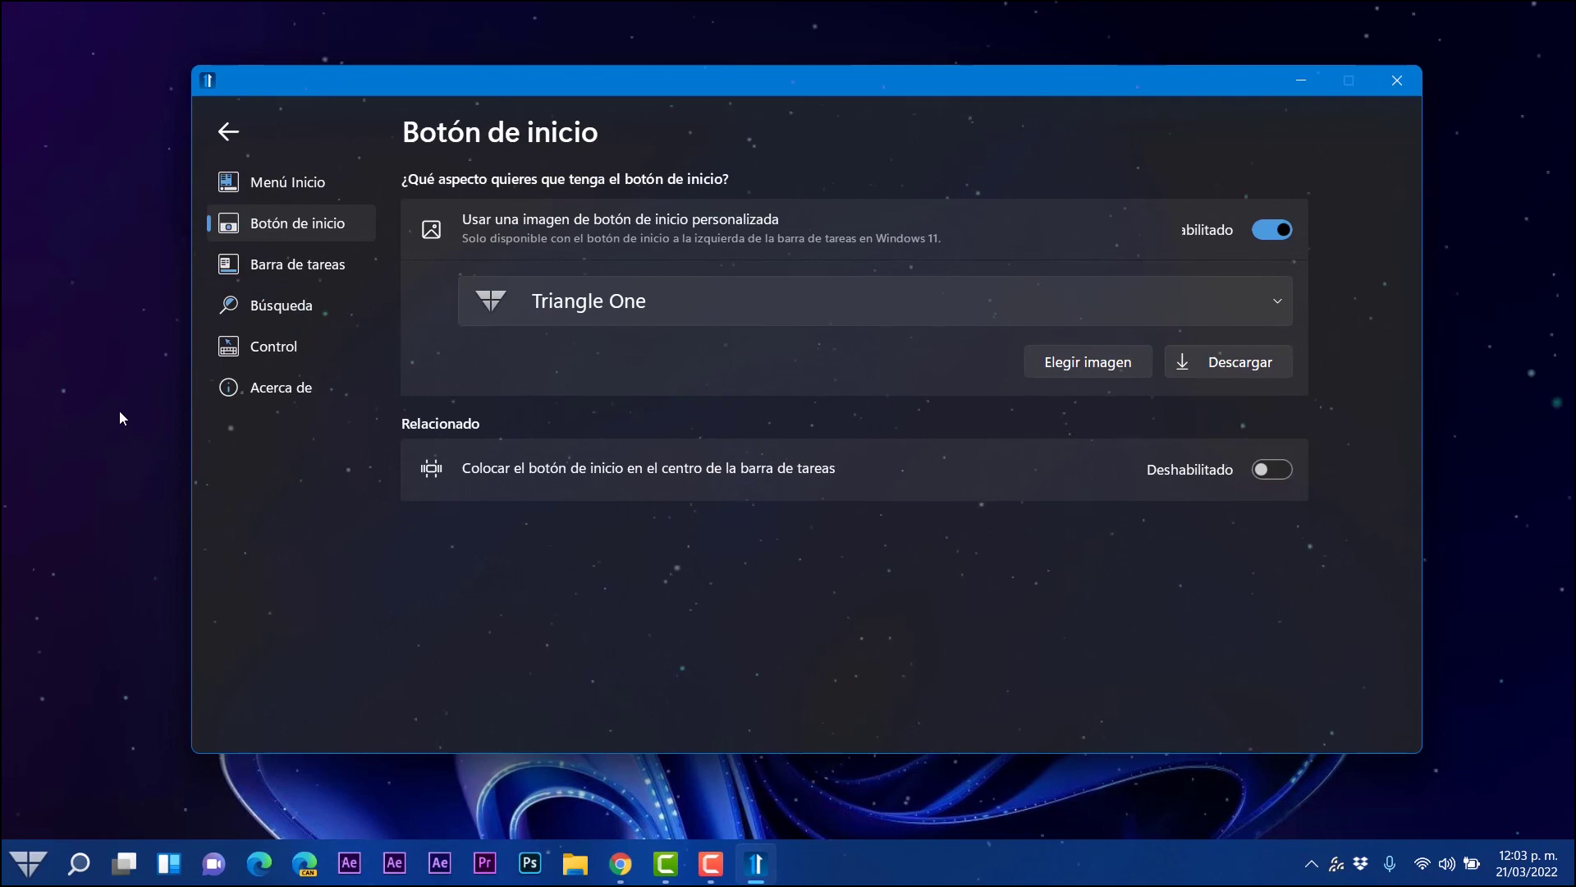
# - Change the custom Start button image to Start7 and look through the other available images
pyautogui.click(987, 305)
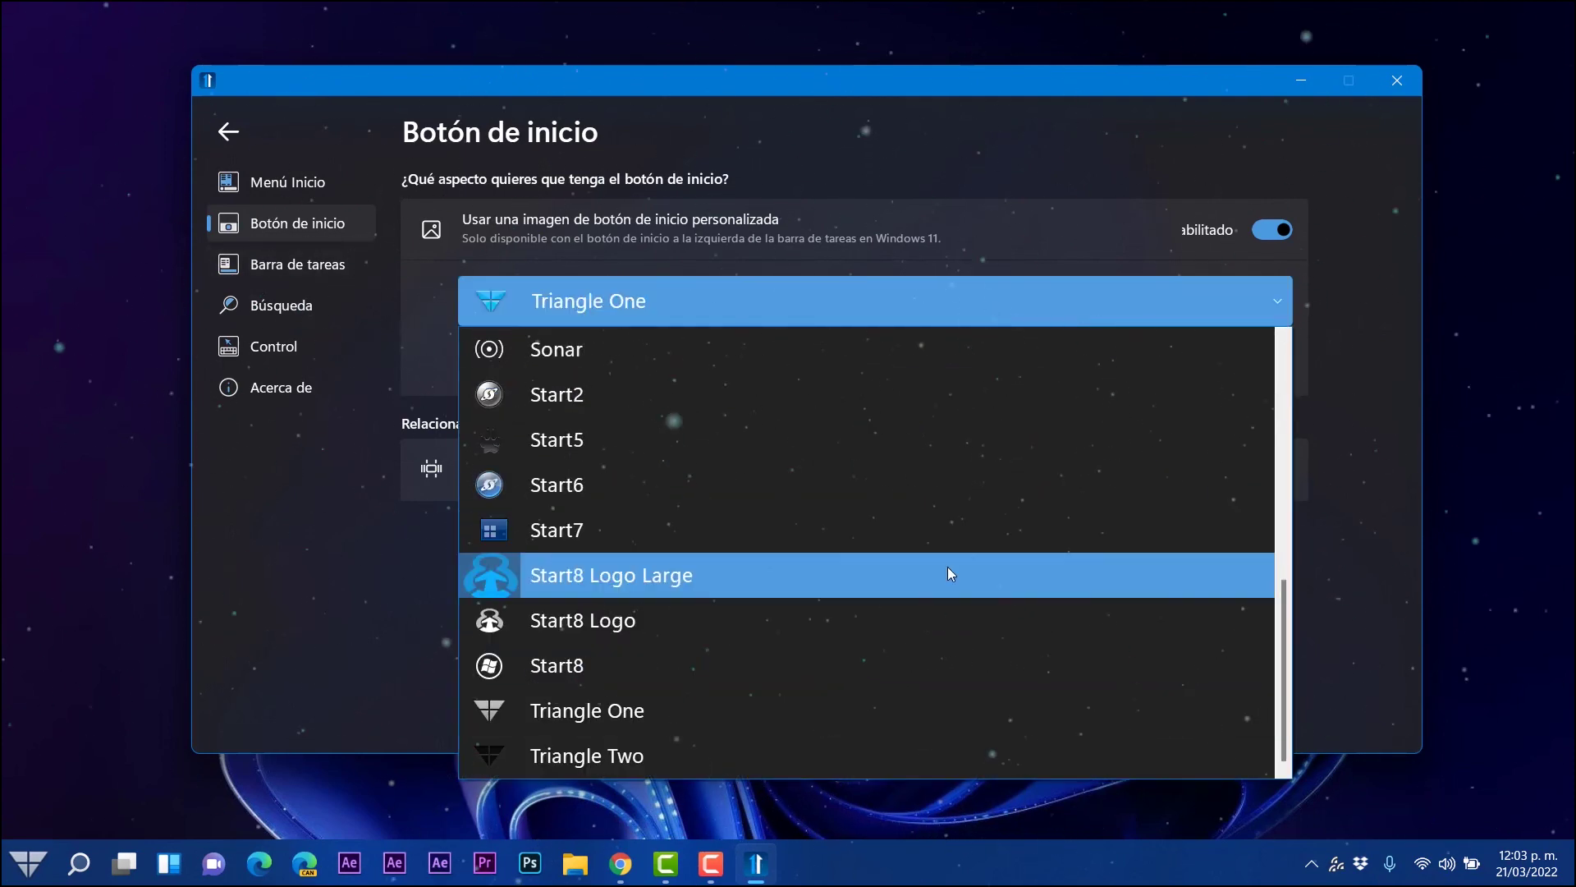
pyautogui.click(716, 535)
pyautogui.click(674, 303)
pyautogui.scroll(3, 697, 480)
pyautogui.scroll(3, 694, 468)
pyautogui.click(422, 288)
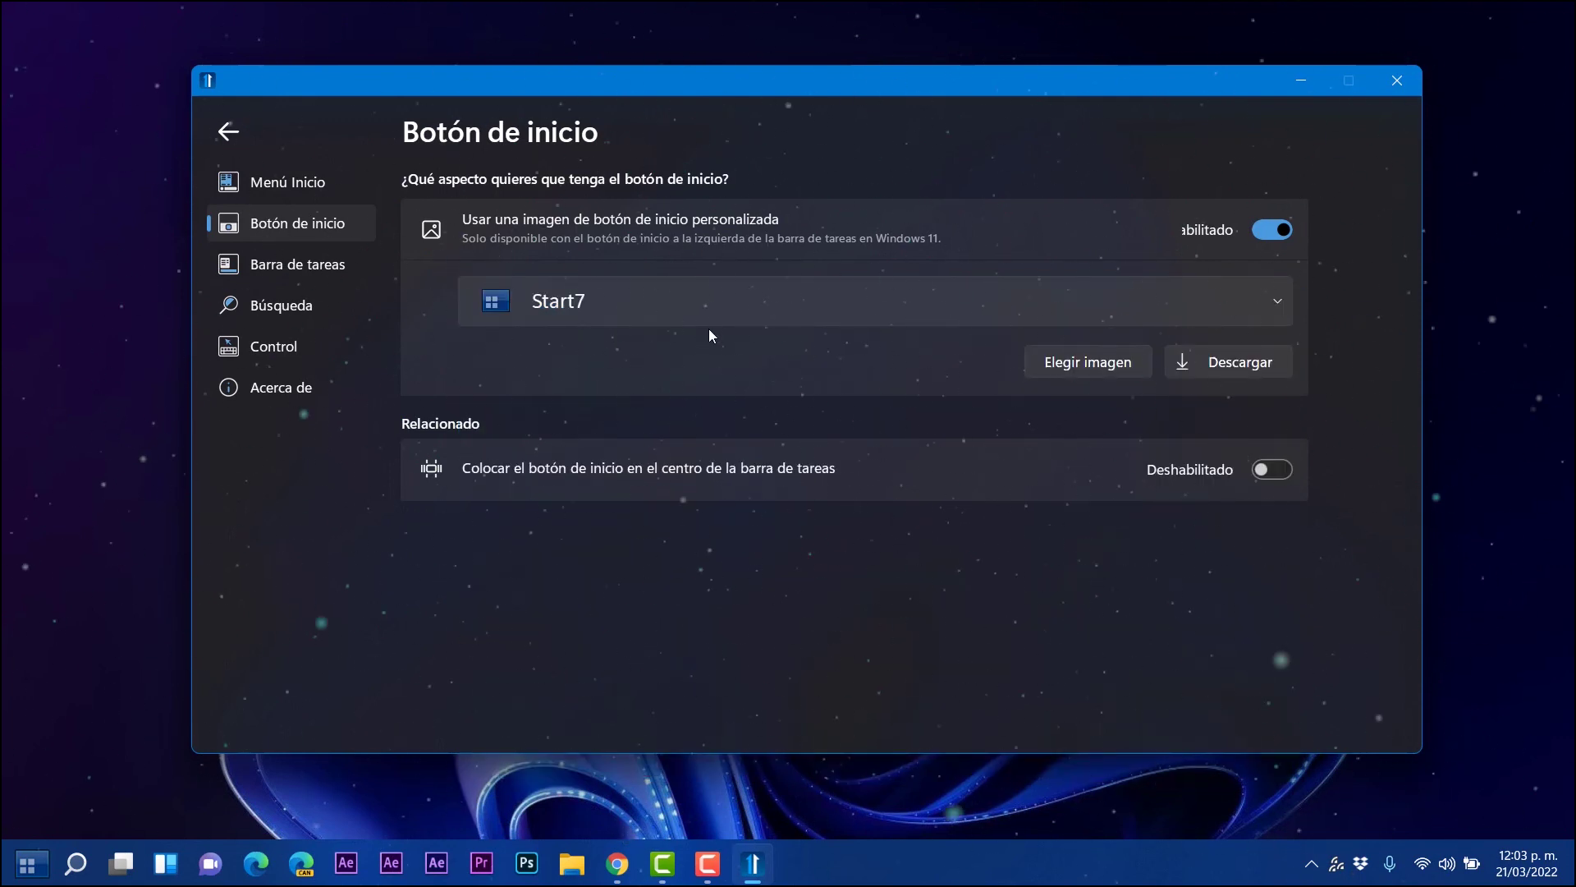
# - In the Barra de tareas settings, restart Explorer and enable Start11's taskbar enhancement
pyautogui.click(333, 268)
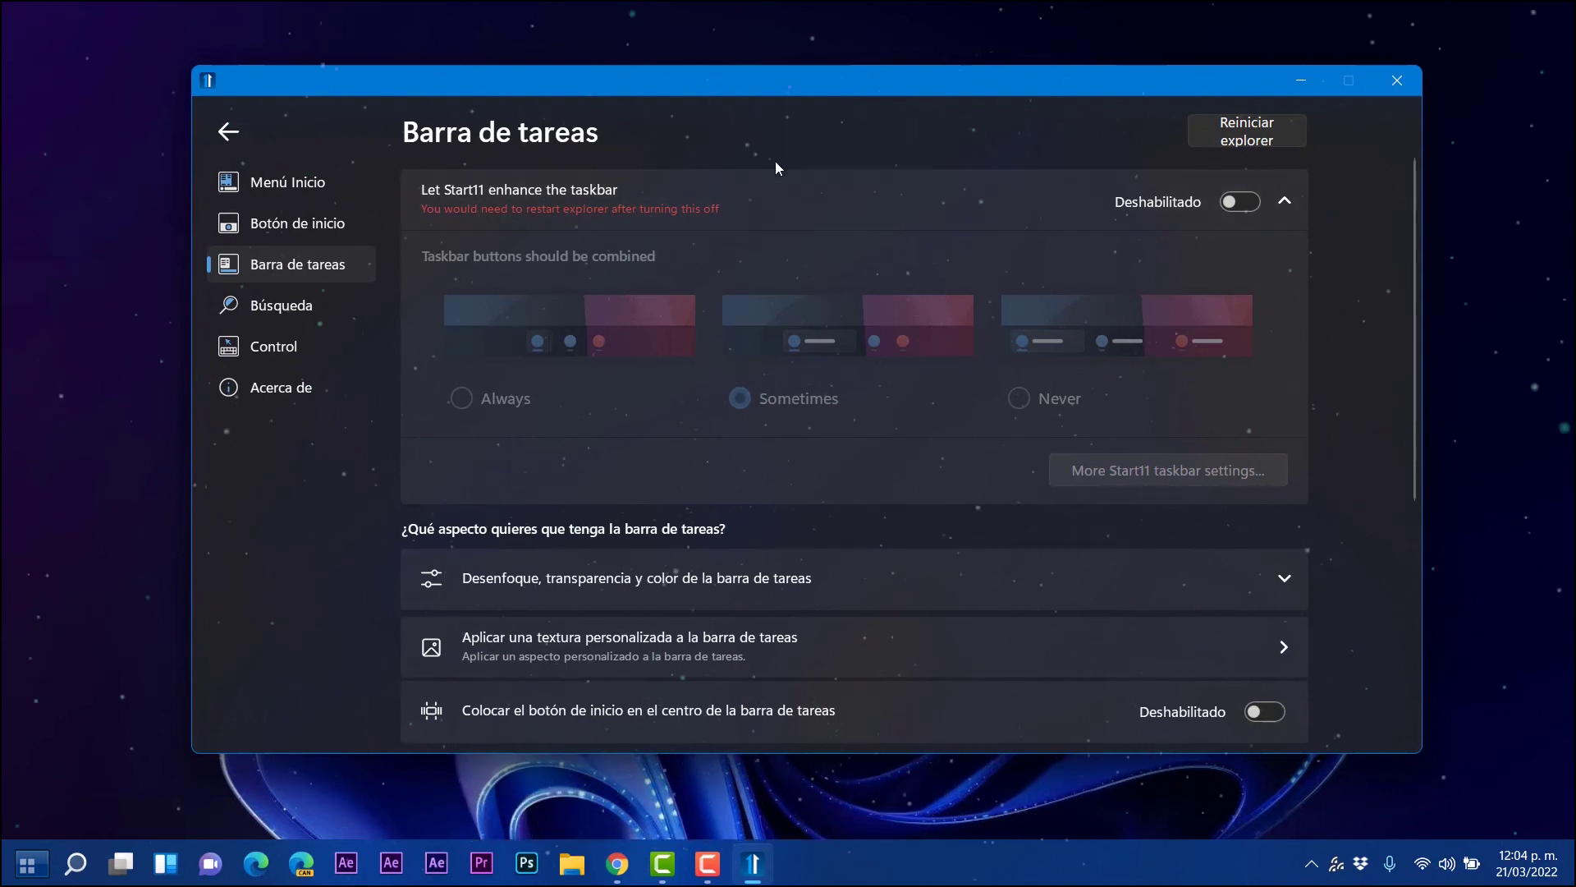
pyautogui.click(1229, 134)
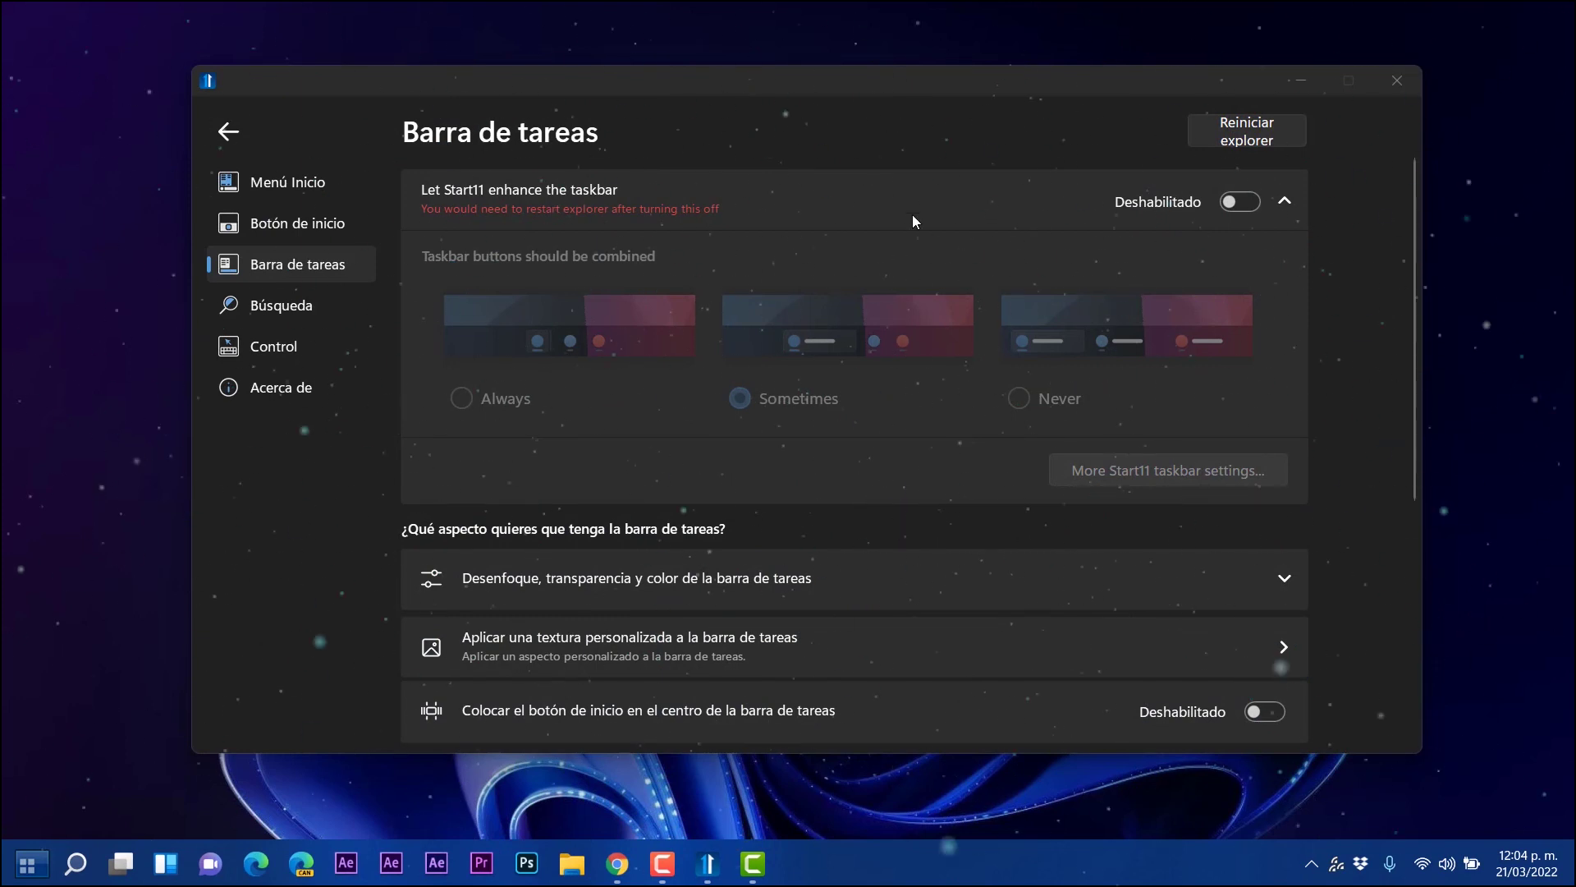
pyautogui.click(1241, 205)
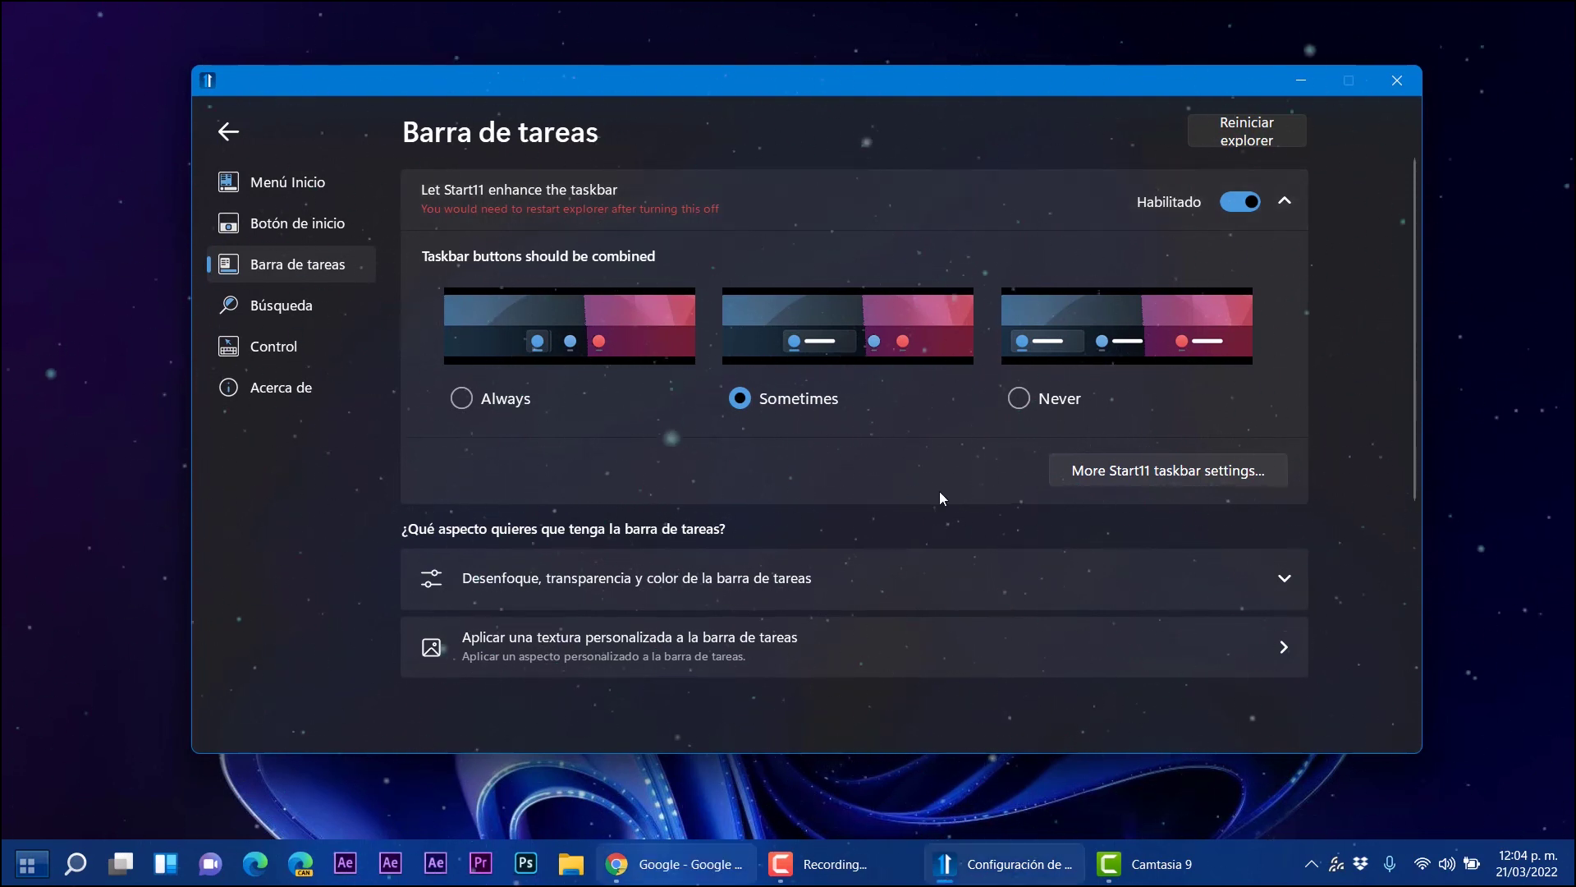
# - Try the taskbar button combining modes Always and Sometimes, and settle on Never
pyautogui.moveTo(666, 878)
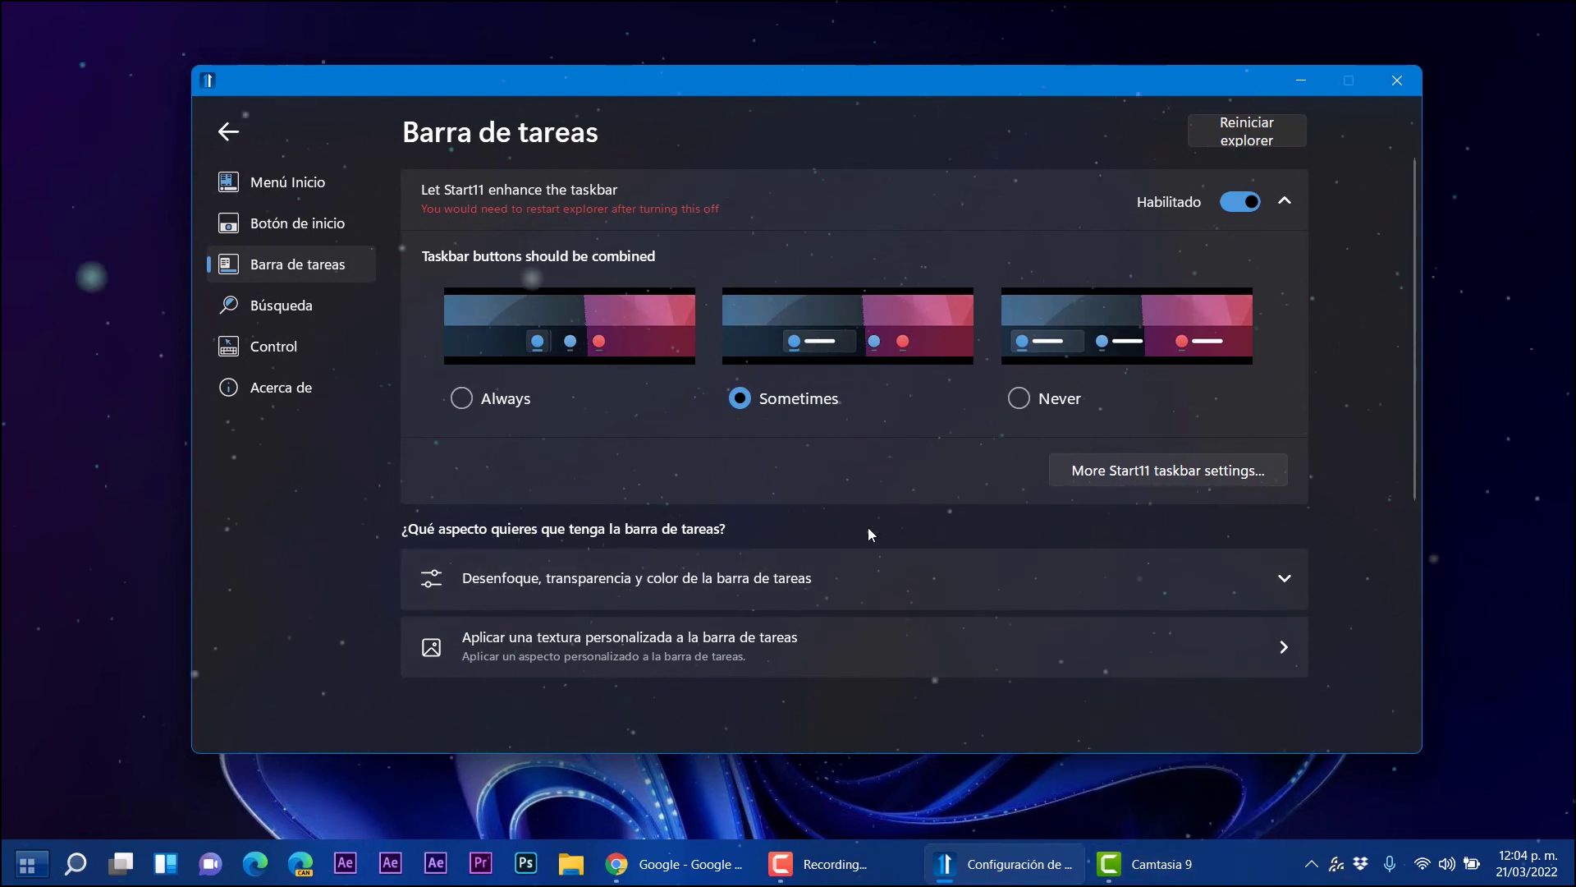
pyautogui.click(465, 401)
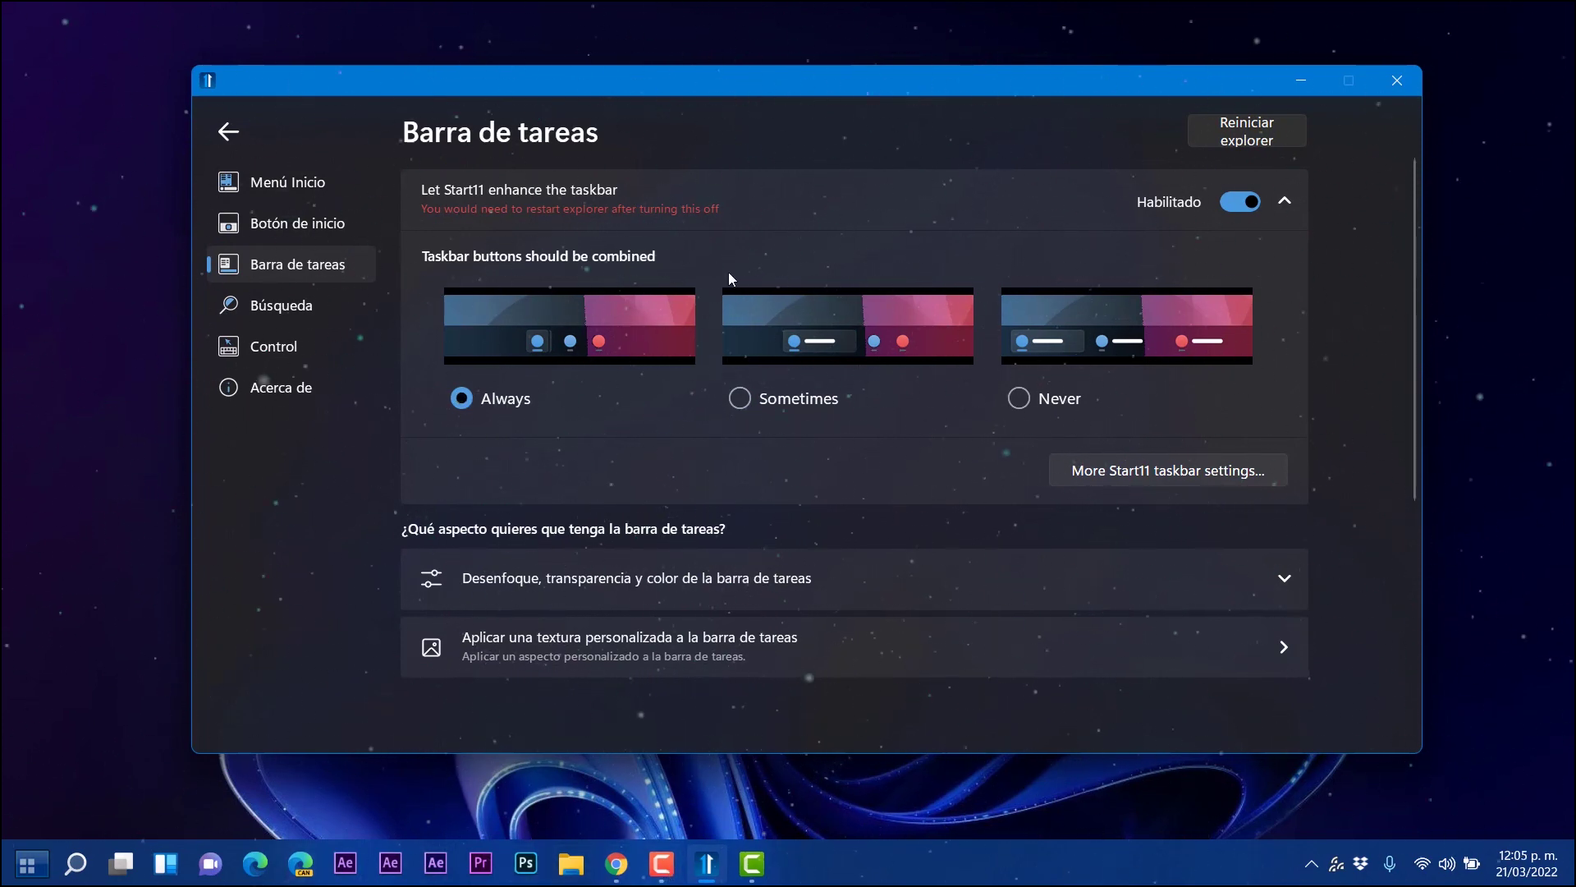
pyautogui.click(751, 399)
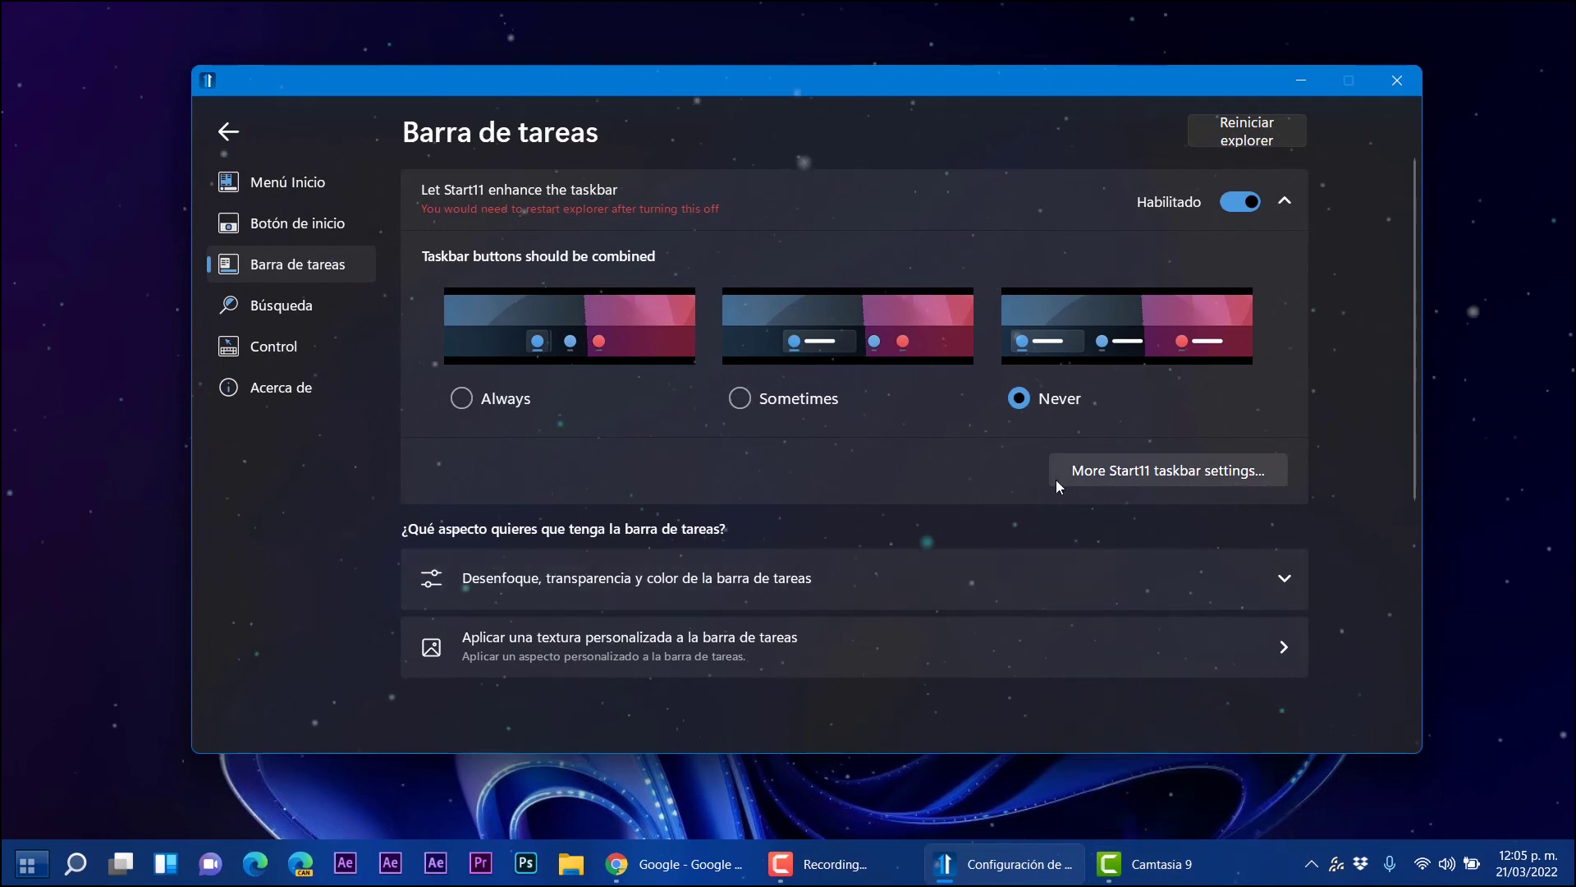
# - Enable horizontal centring of the taskbar buttons in the additional Start11 taskbar settings
pyautogui.click(1115, 475)
pyautogui.scroll(-1, 1115, 475)
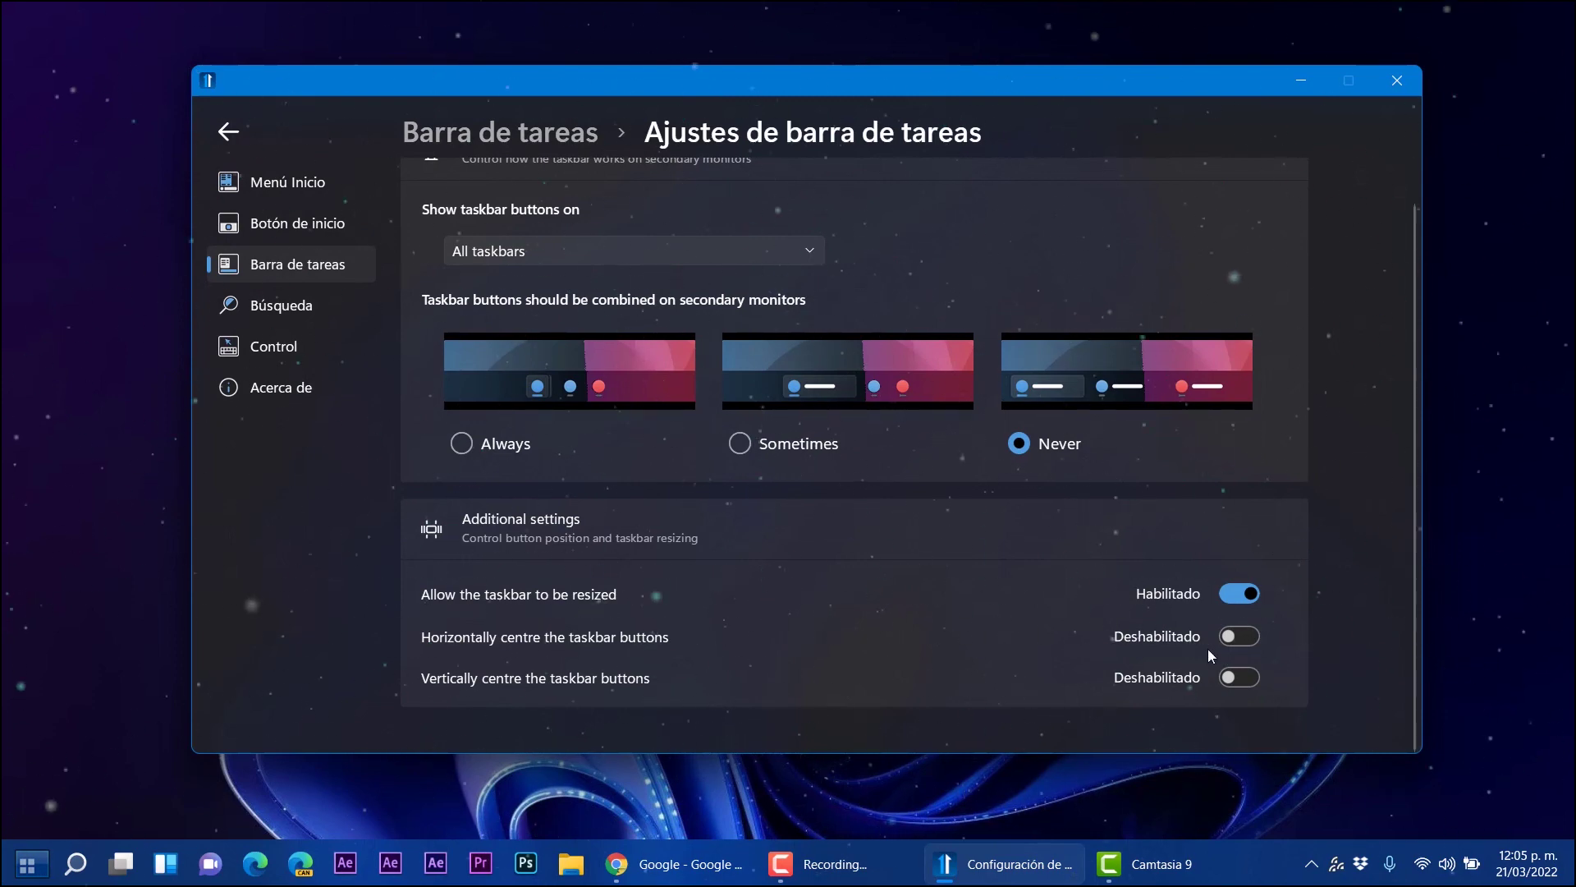
pyautogui.click(1254, 639)
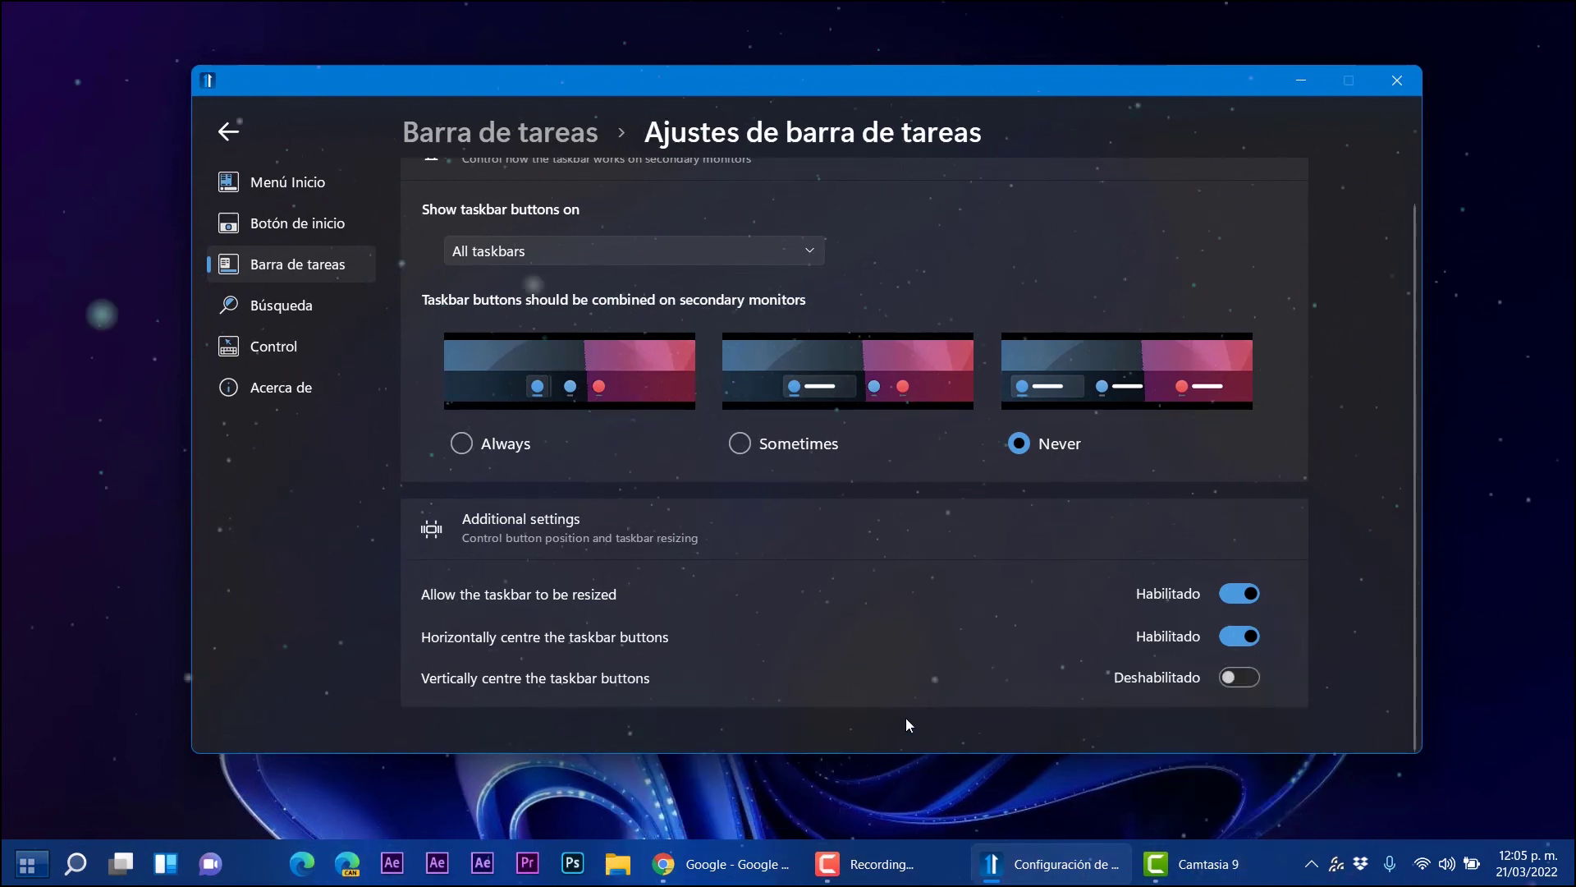
# - Try combining taskbar buttons Sometimes on secondary monitors, then return the setting to Never
pyautogui.click(742, 444)
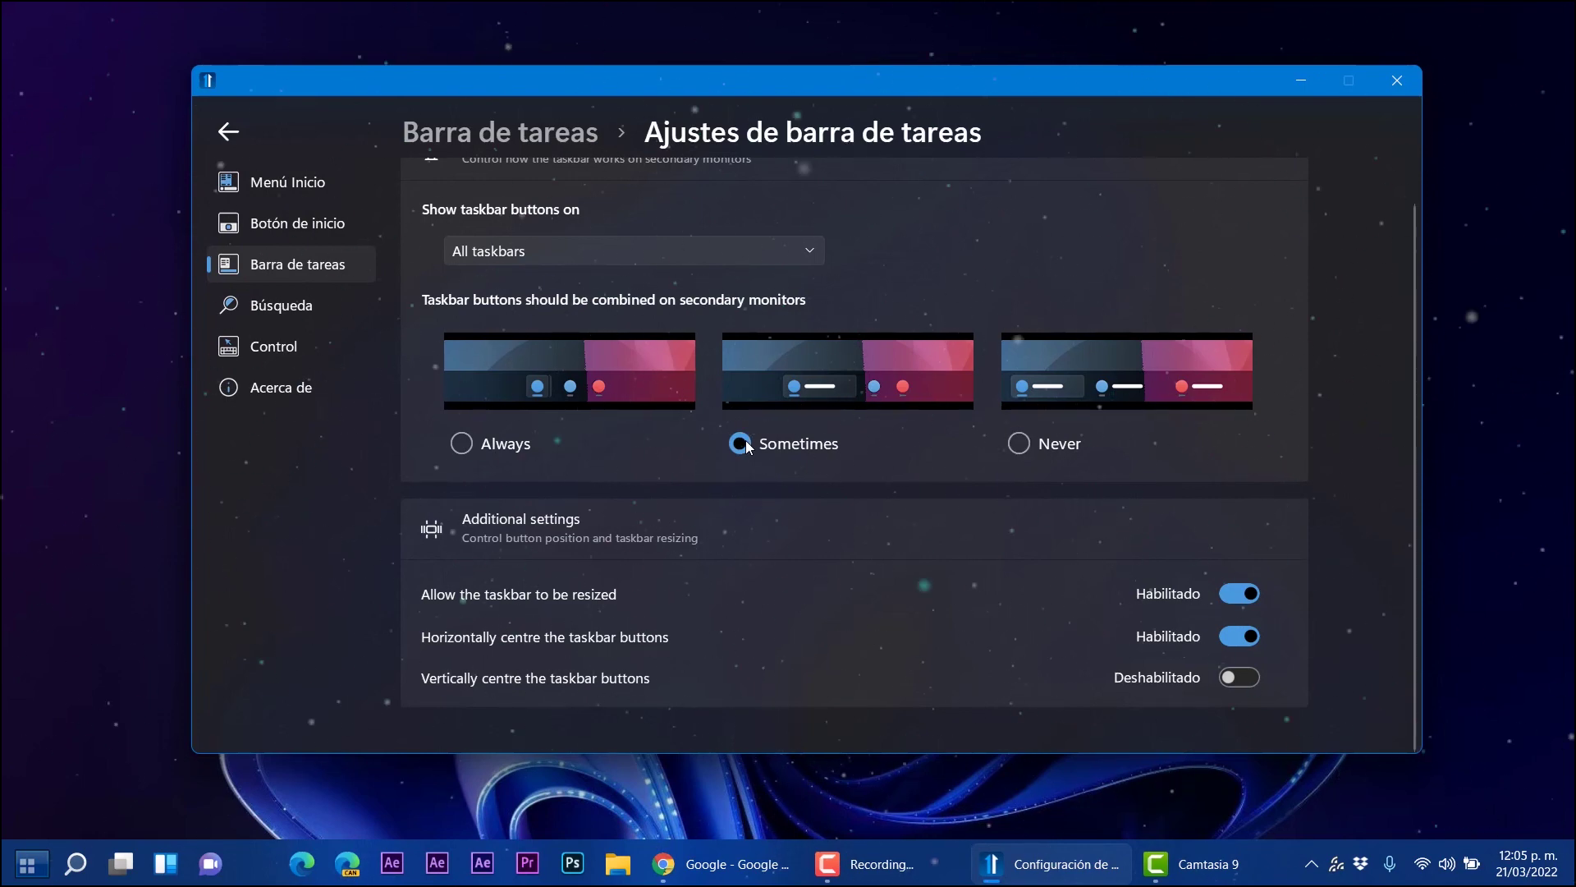
pyautogui.click(755, 449)
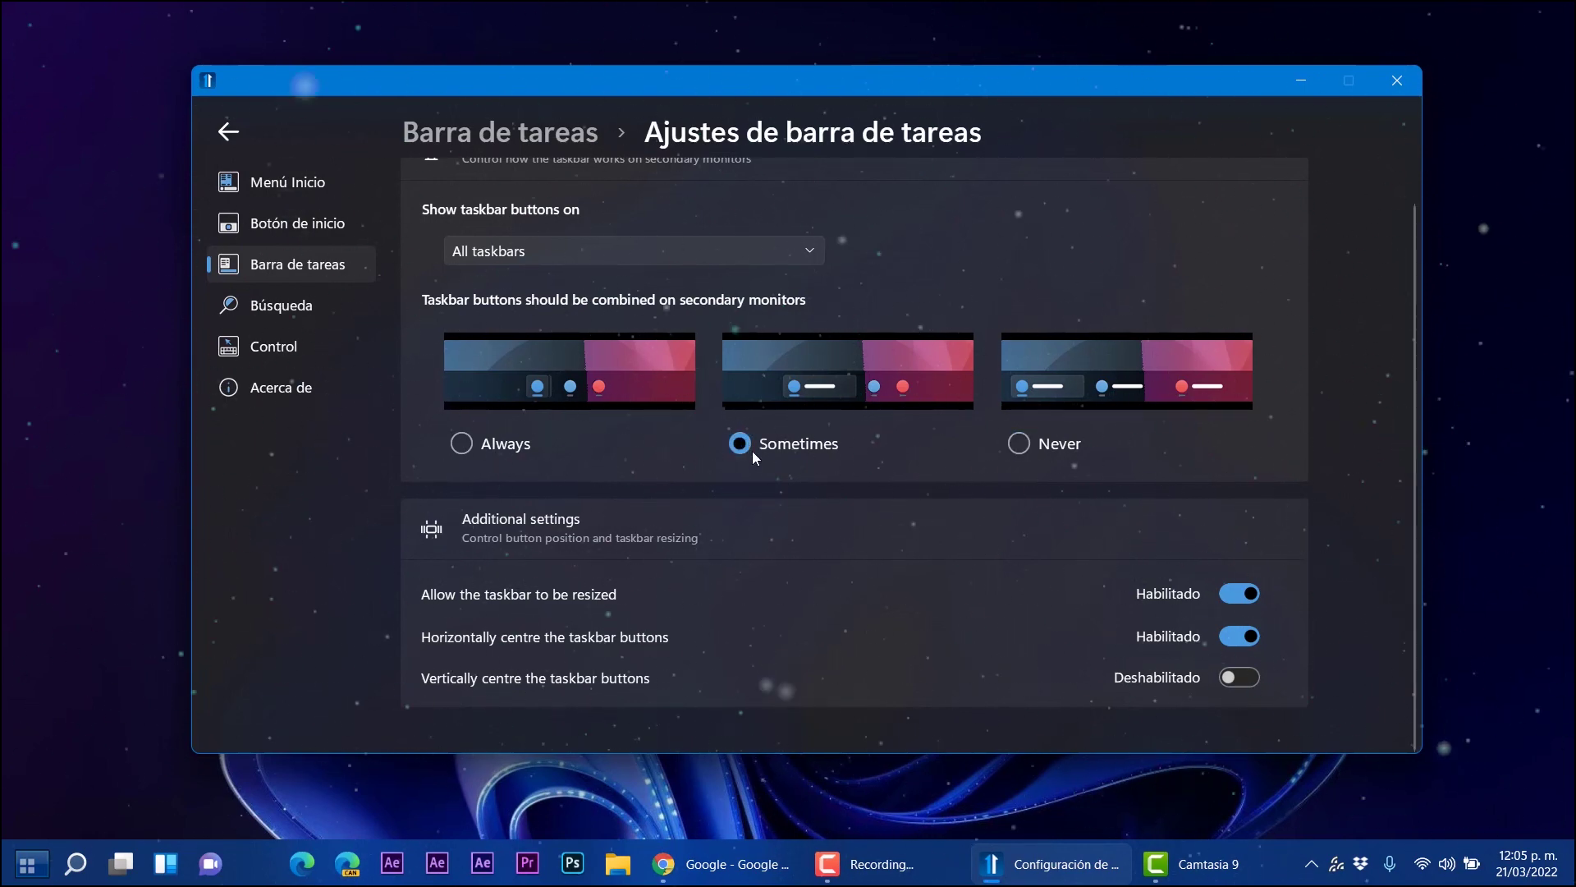
pyautogui.click(1018, 444)
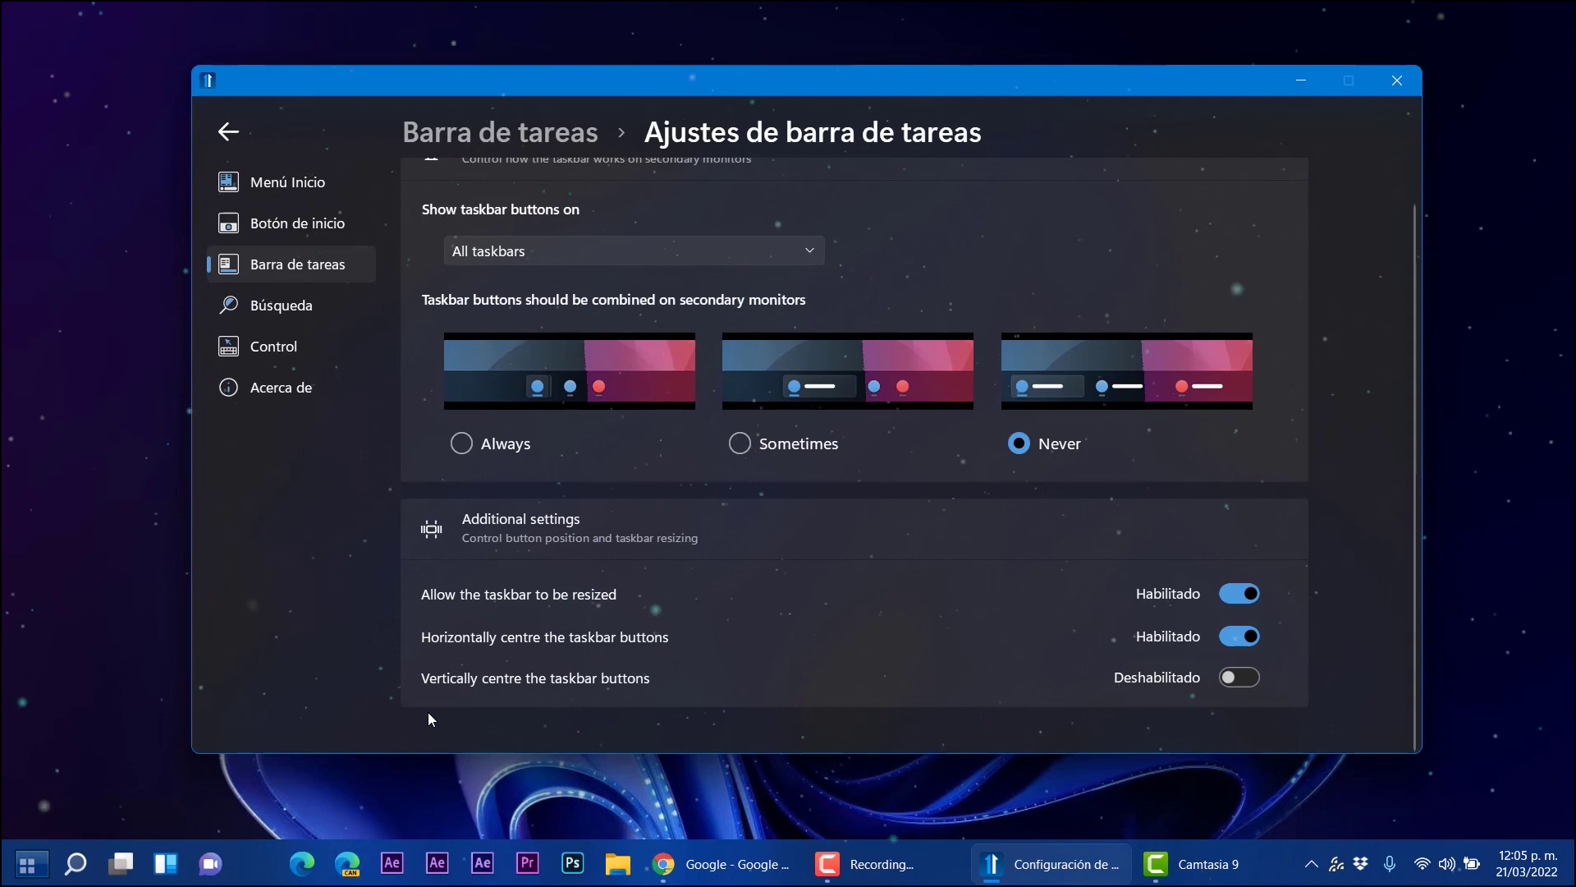
# - Try vertically centring the taskbar buttons, check the taskbar with the Camtasia window and hidden tray icons, and leave the option disabled
pyautogui.click(1231, 678)
pyautogui.click(1242, 678)
pyautogui.click(1242, 678)
pyautogui.click(1207, 864)
pyautogui.click(1311, 863)
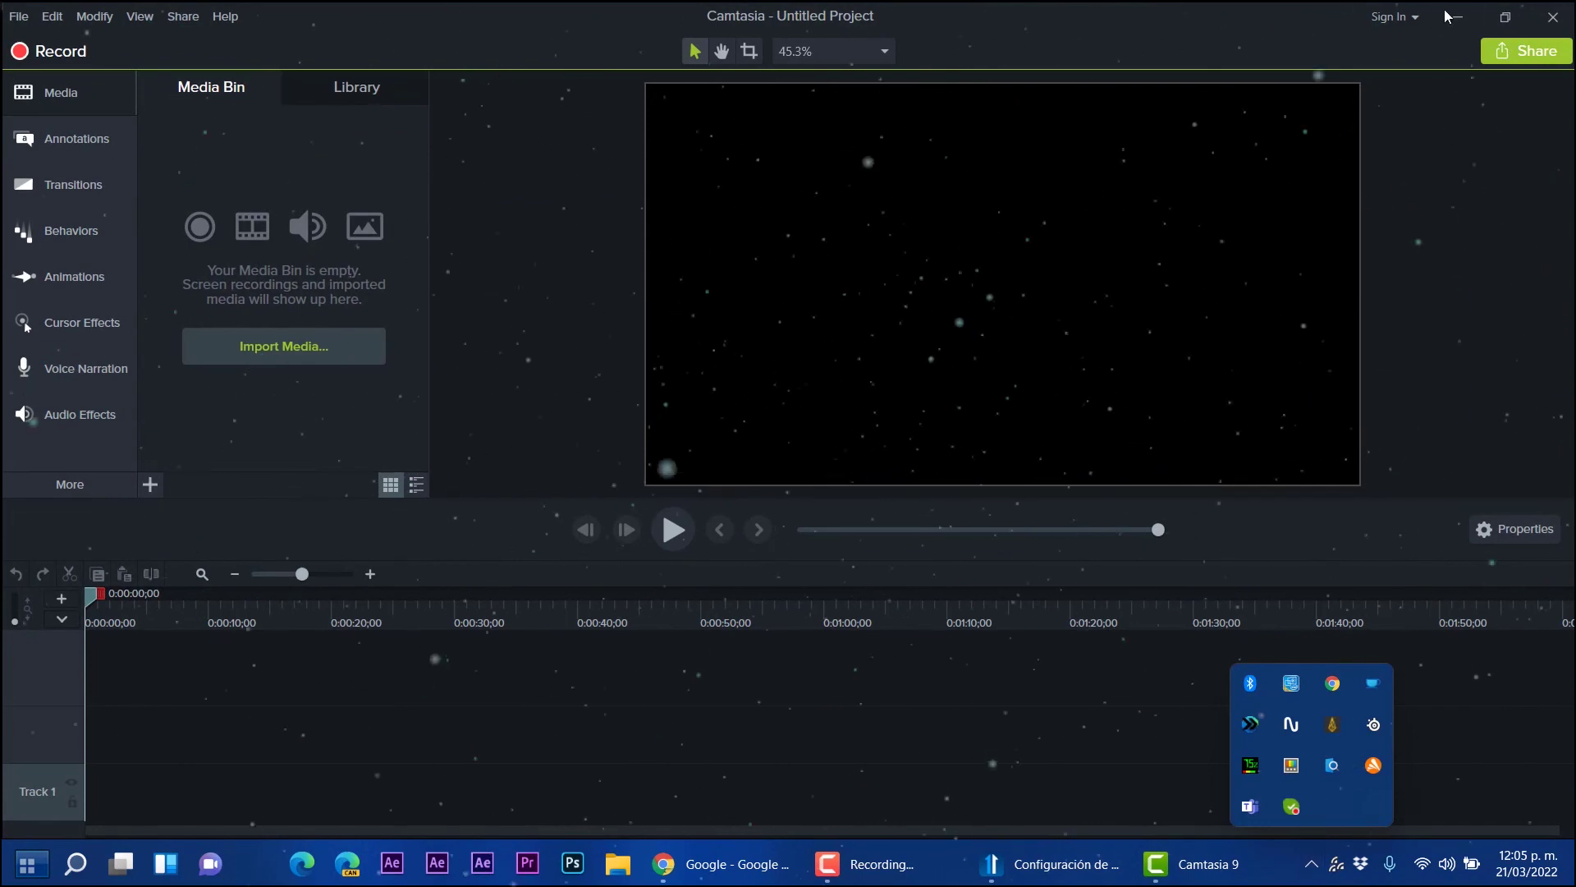
pyautogui.click(1207, 864)
pyautogui.doubleClick(1225, 678)
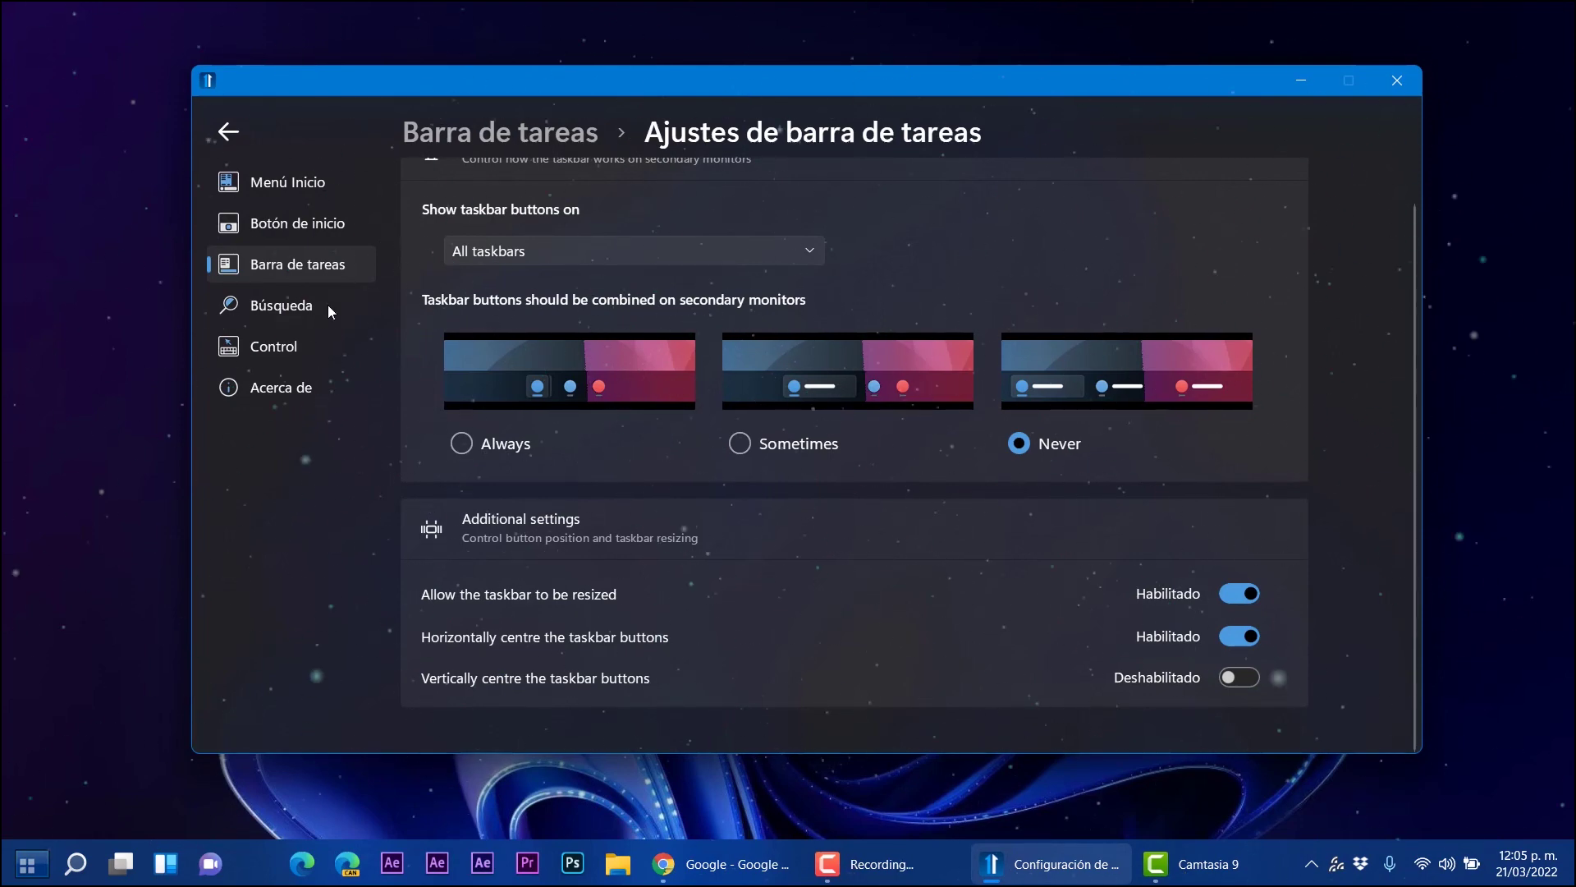
# - Try showing taskbar buttons on the main taskbar and taskbar where window is open, then return to All taskbars
pyautogui.click(690, 252)
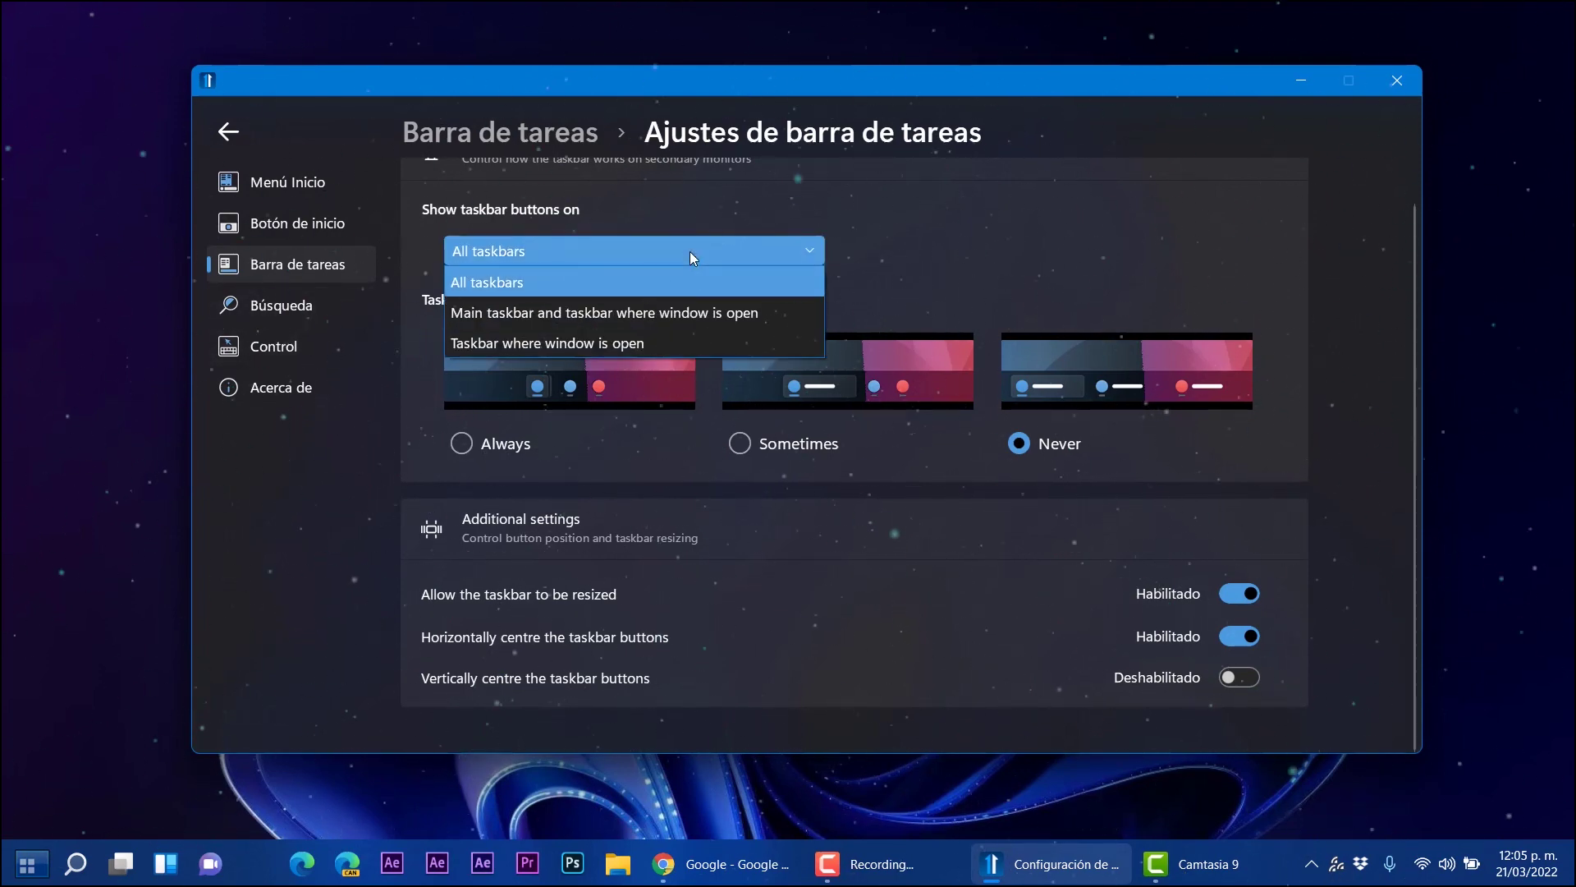
pyautogui.click(693, 314)
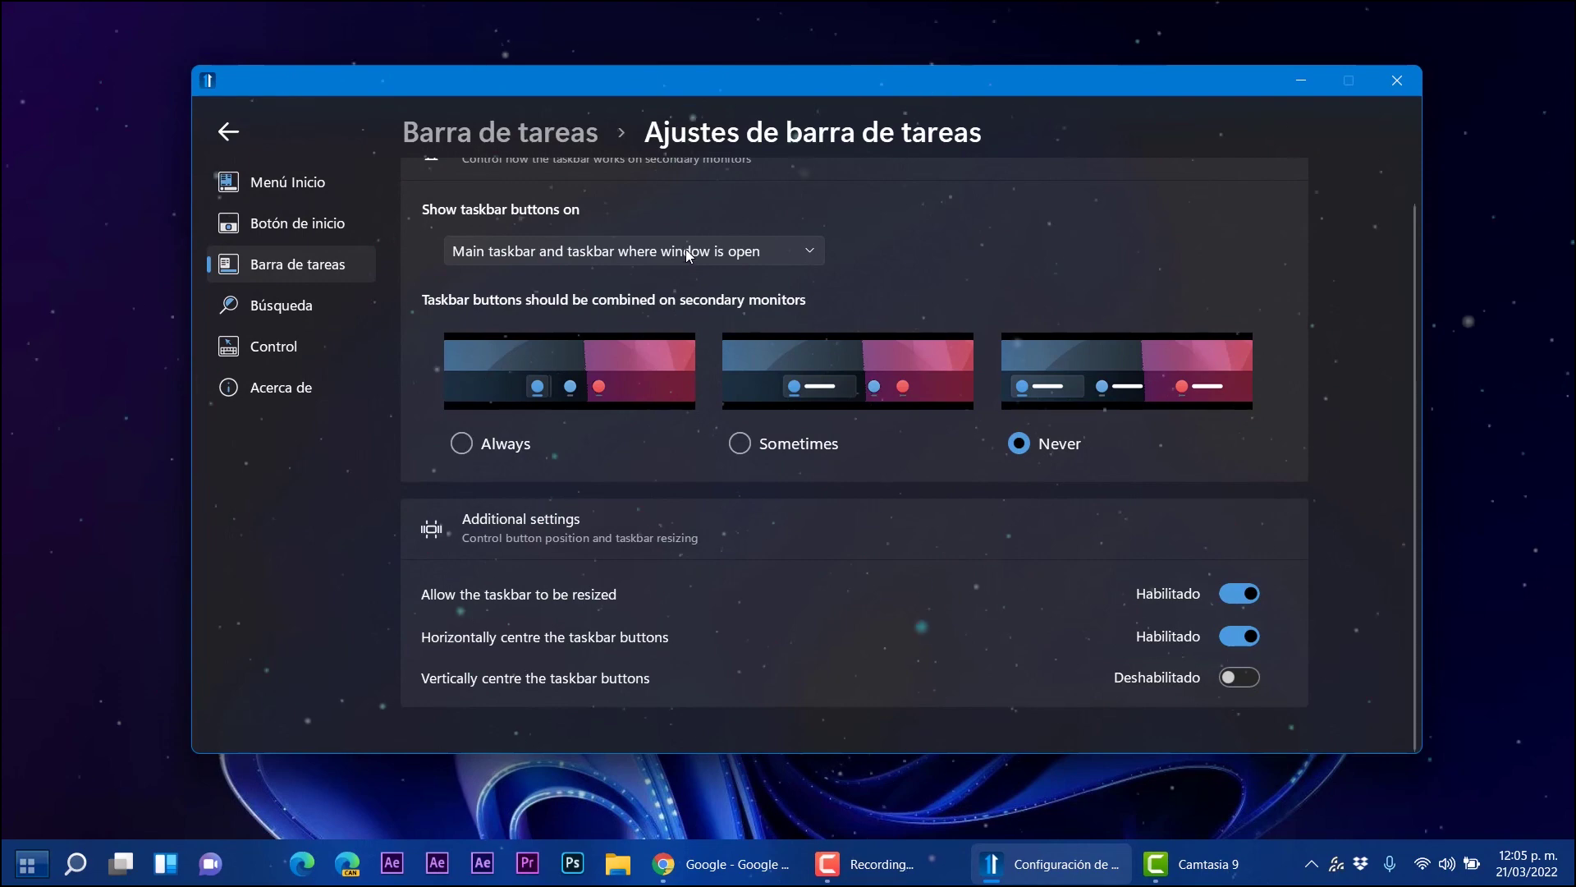
pyautogui.click(687, 252)
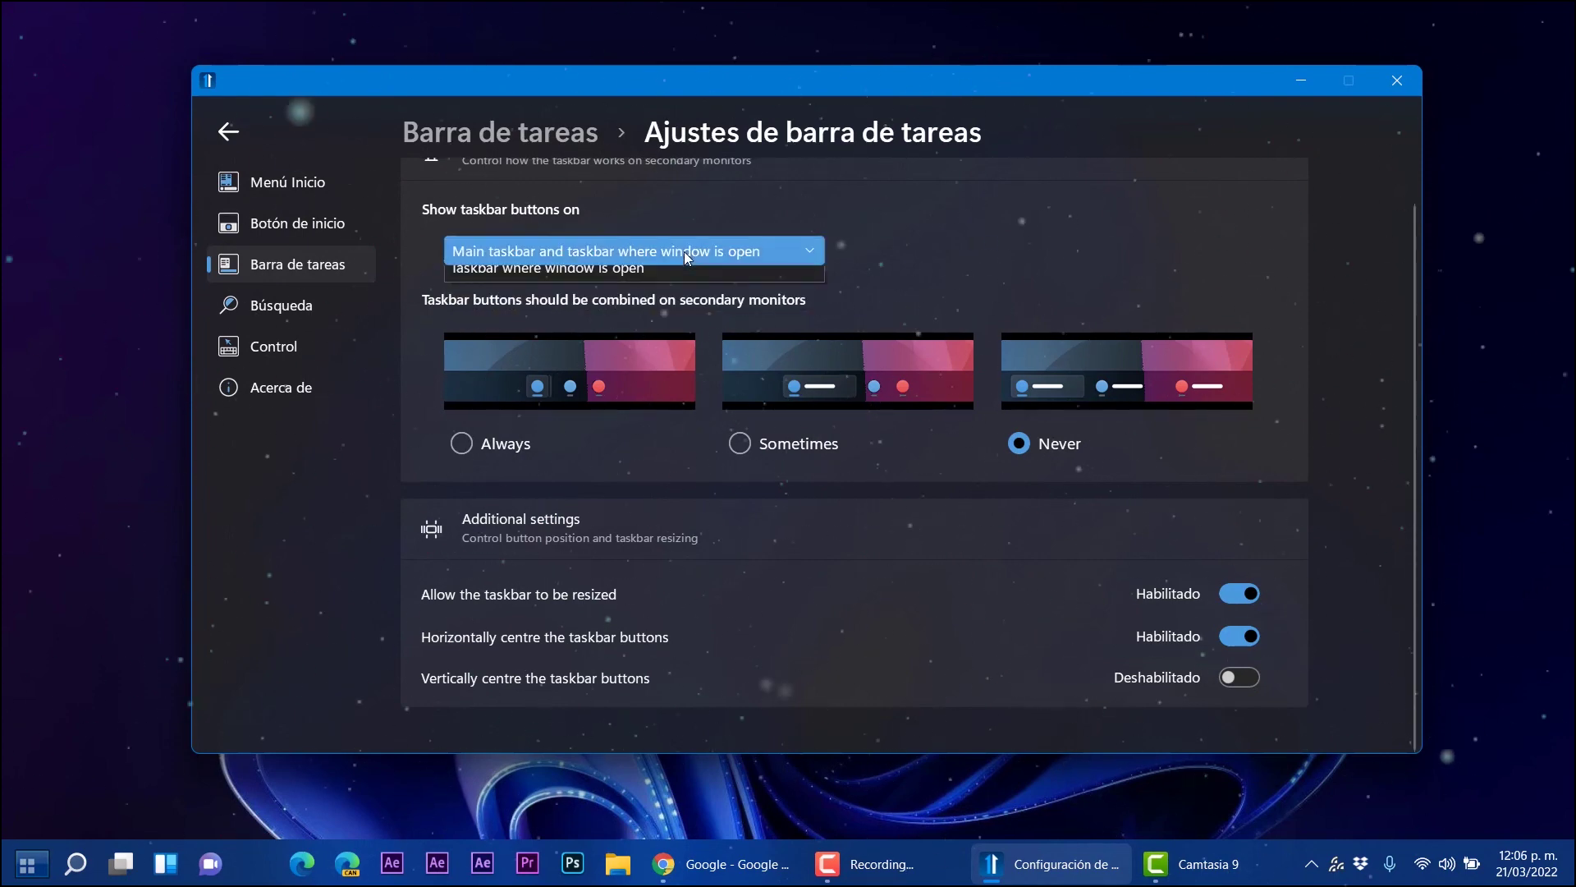
pyautogui.click(648, 274)
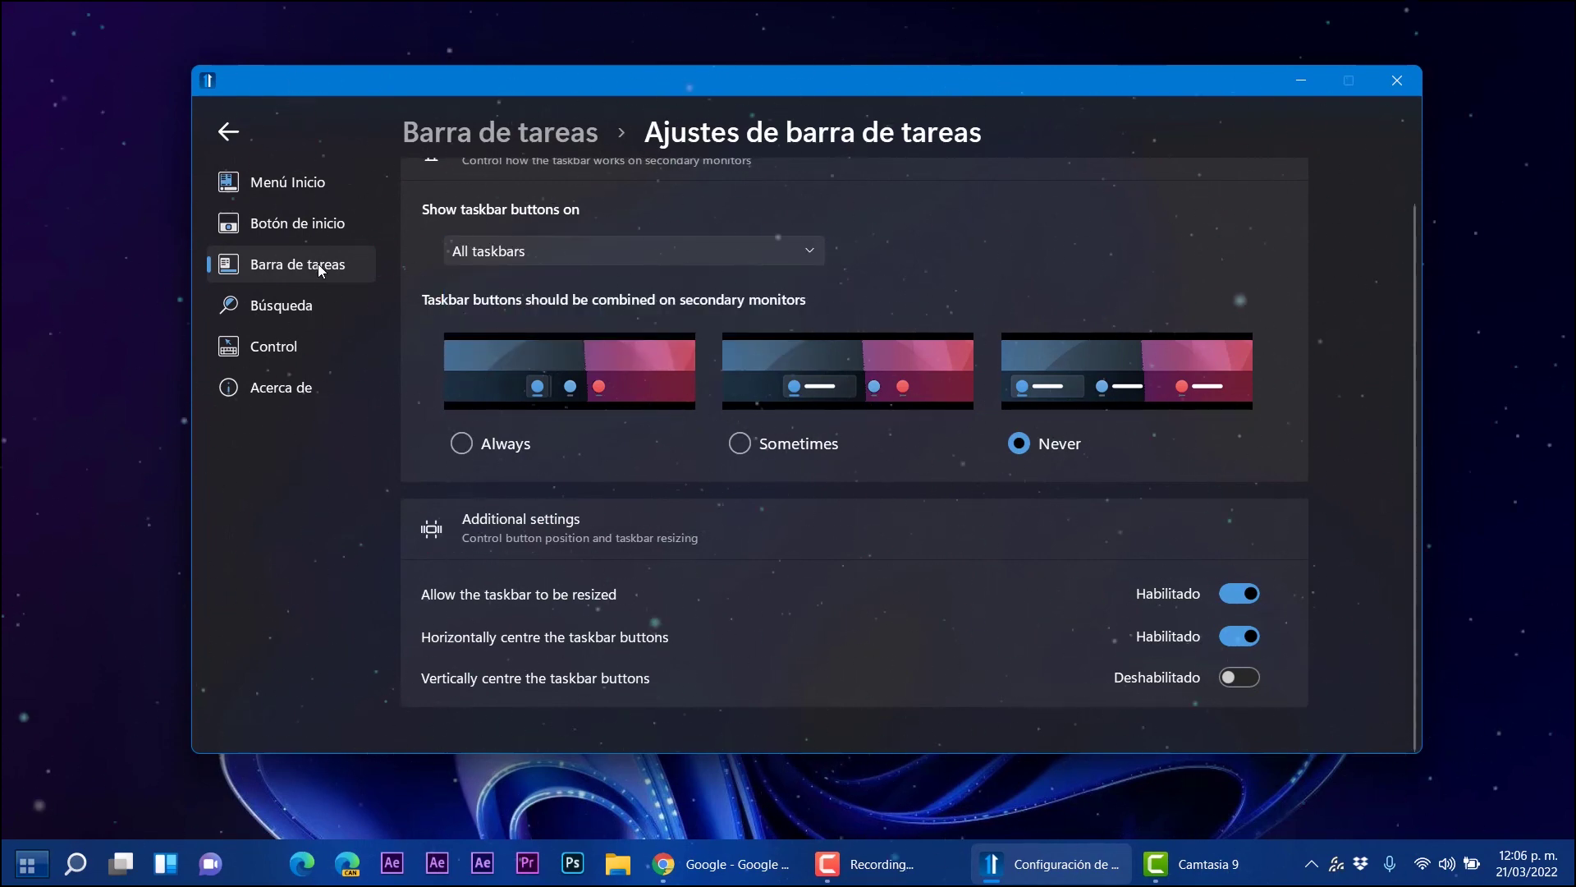
# - Try disabling the taskbar's background blur and its automatic colour in turn, enabling each one again
pyautogui.click(500, 133)
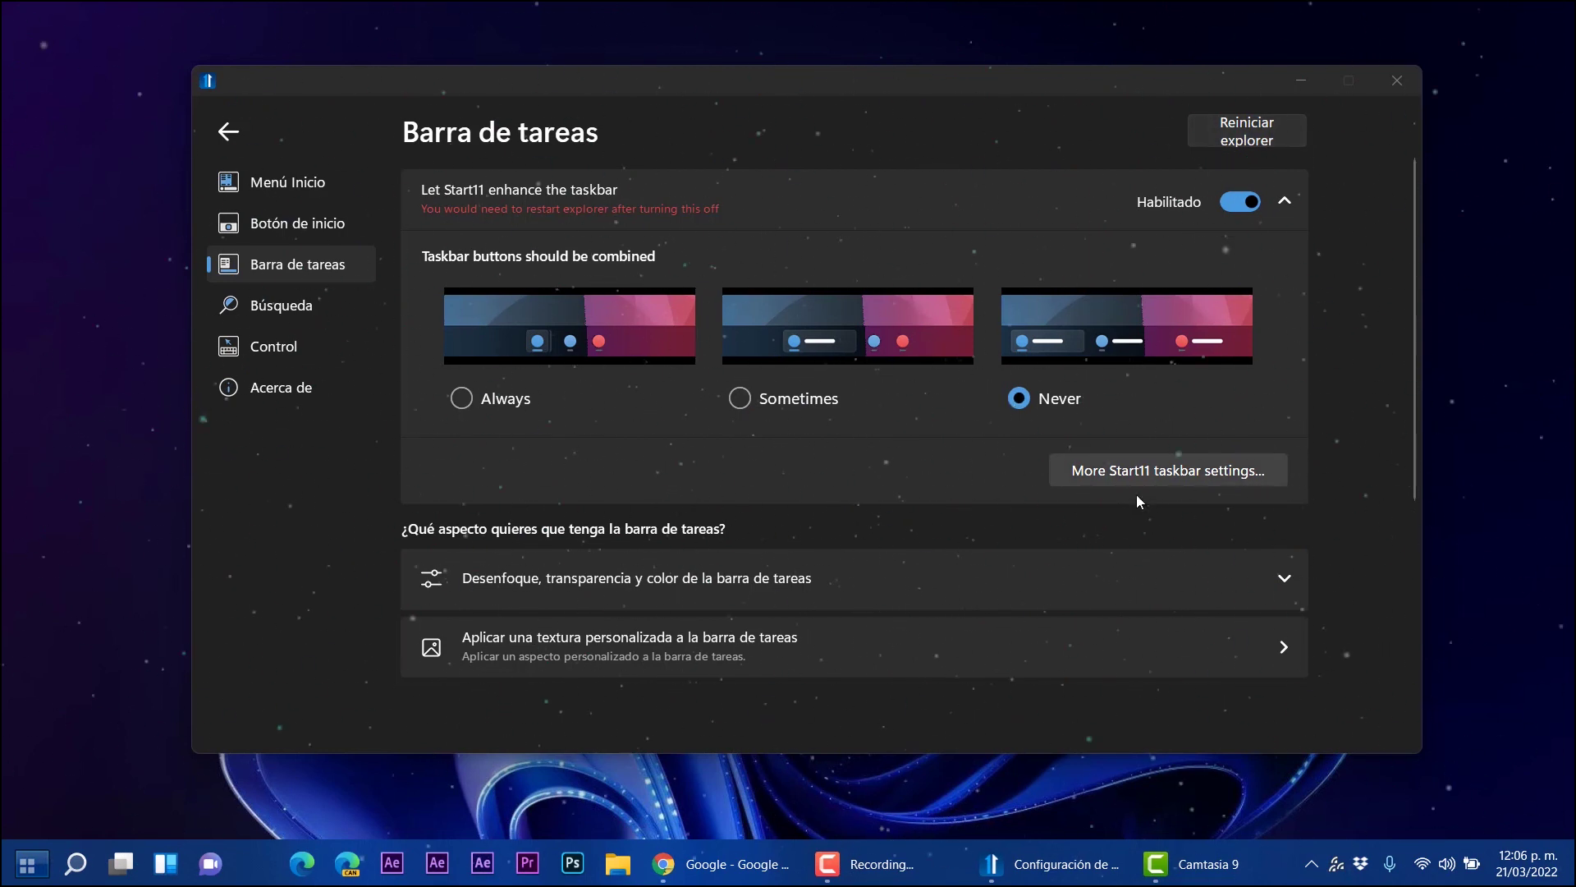
pyautogui.scroll(-3, 1138, 481)
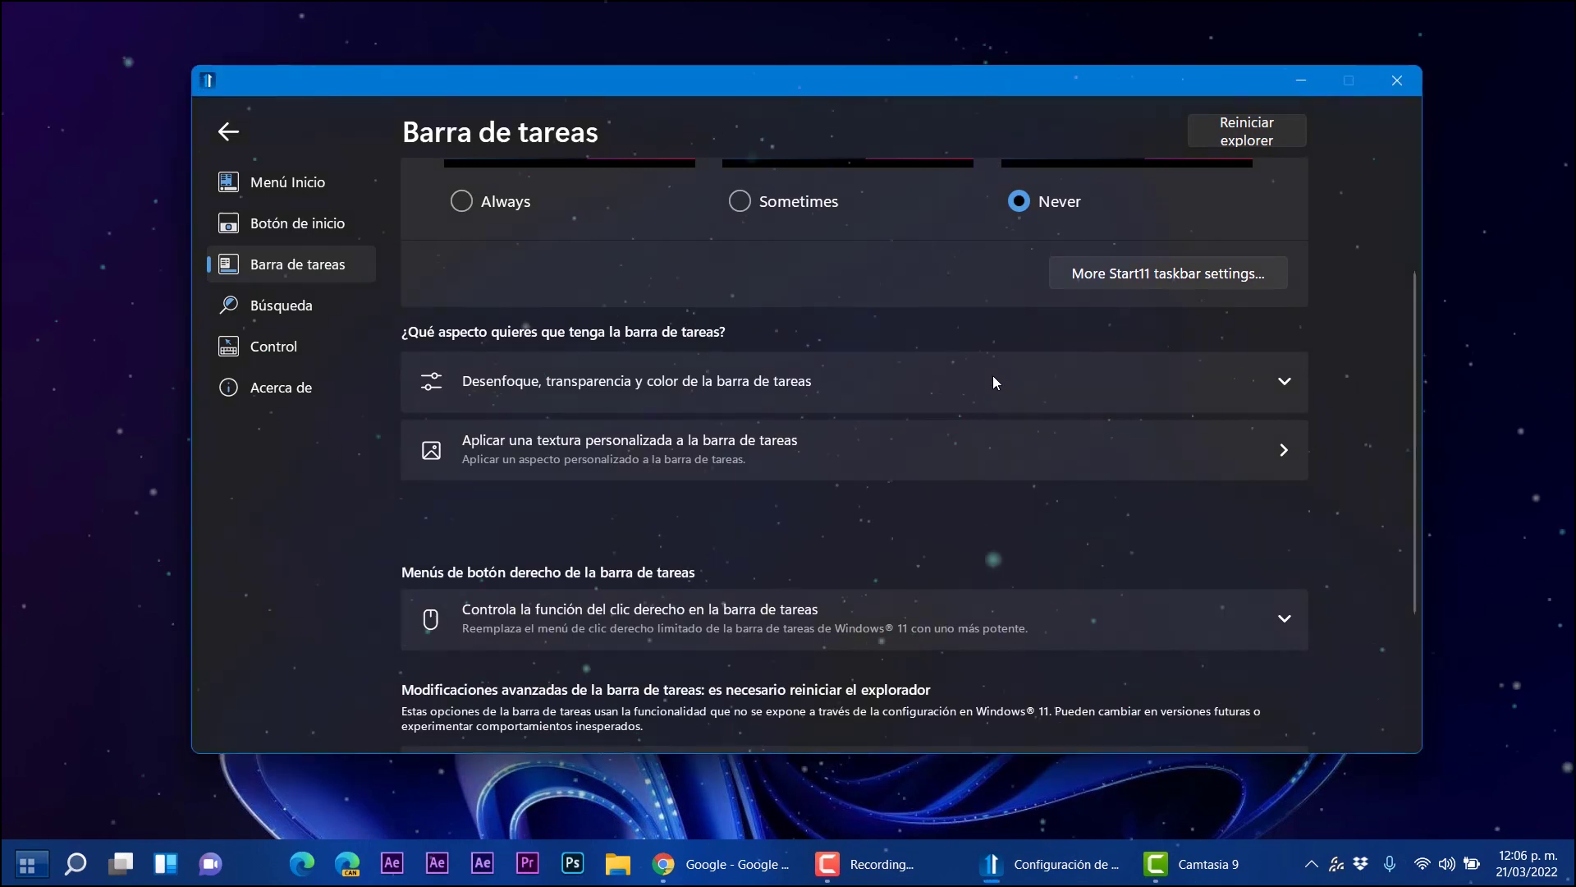
pyautogui.click(1293, 382)
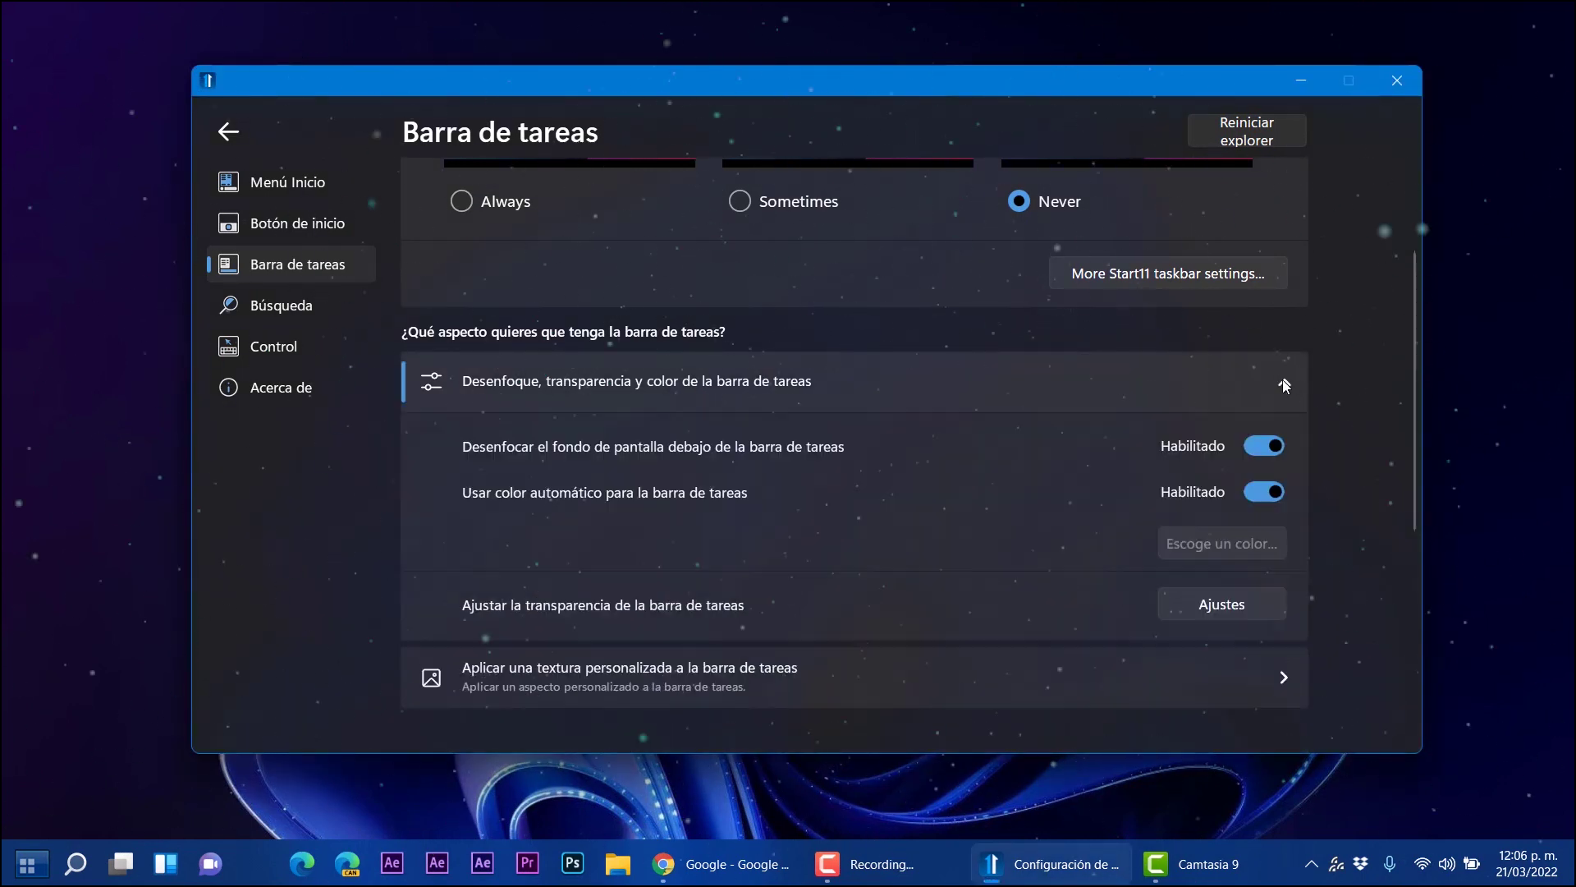
pyautogui.click(1257, 446)
pyautogui.click(1259, 446)
pyautogui.click(1260, 447)
pyautogui.click(1260, 447)
pyautogui.click(1259, 447)
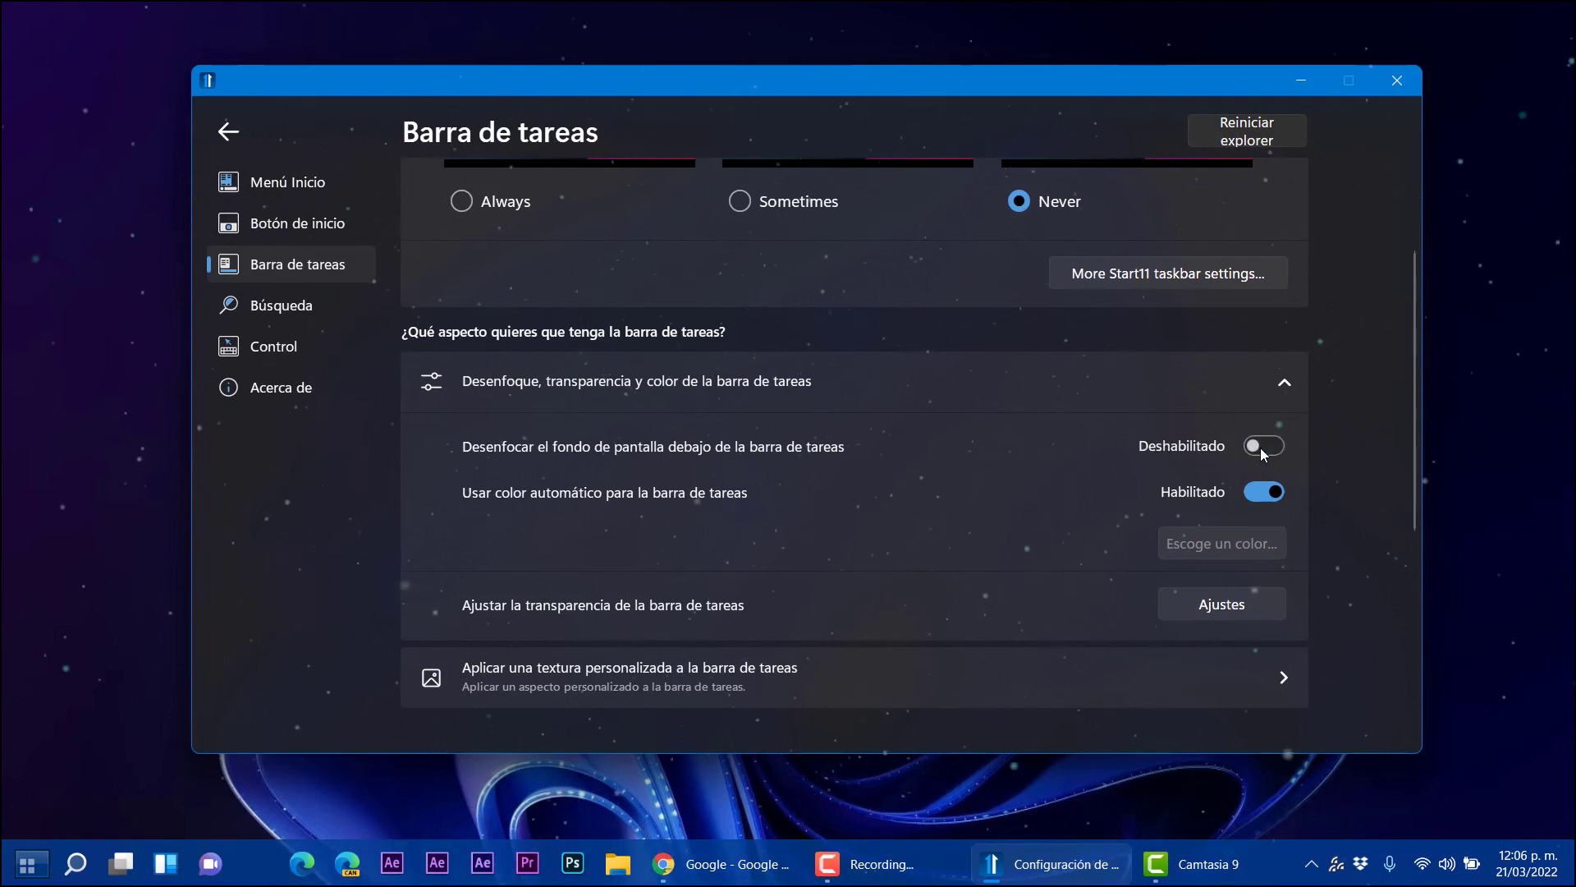
pyautogui.click(1260, 447)
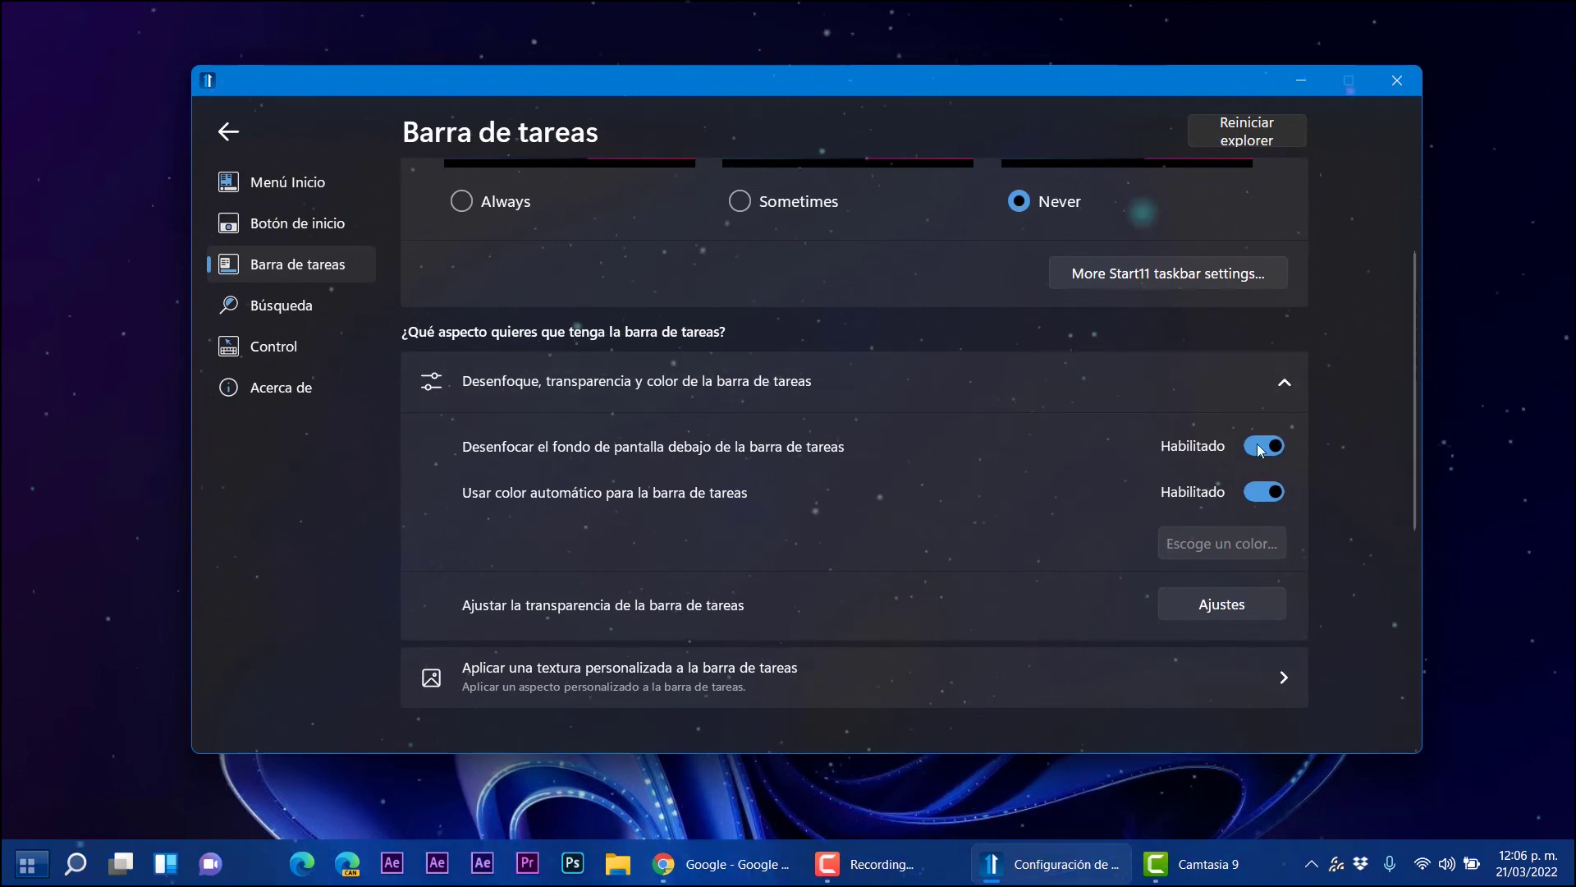
pyautogui.click(1265, 491)
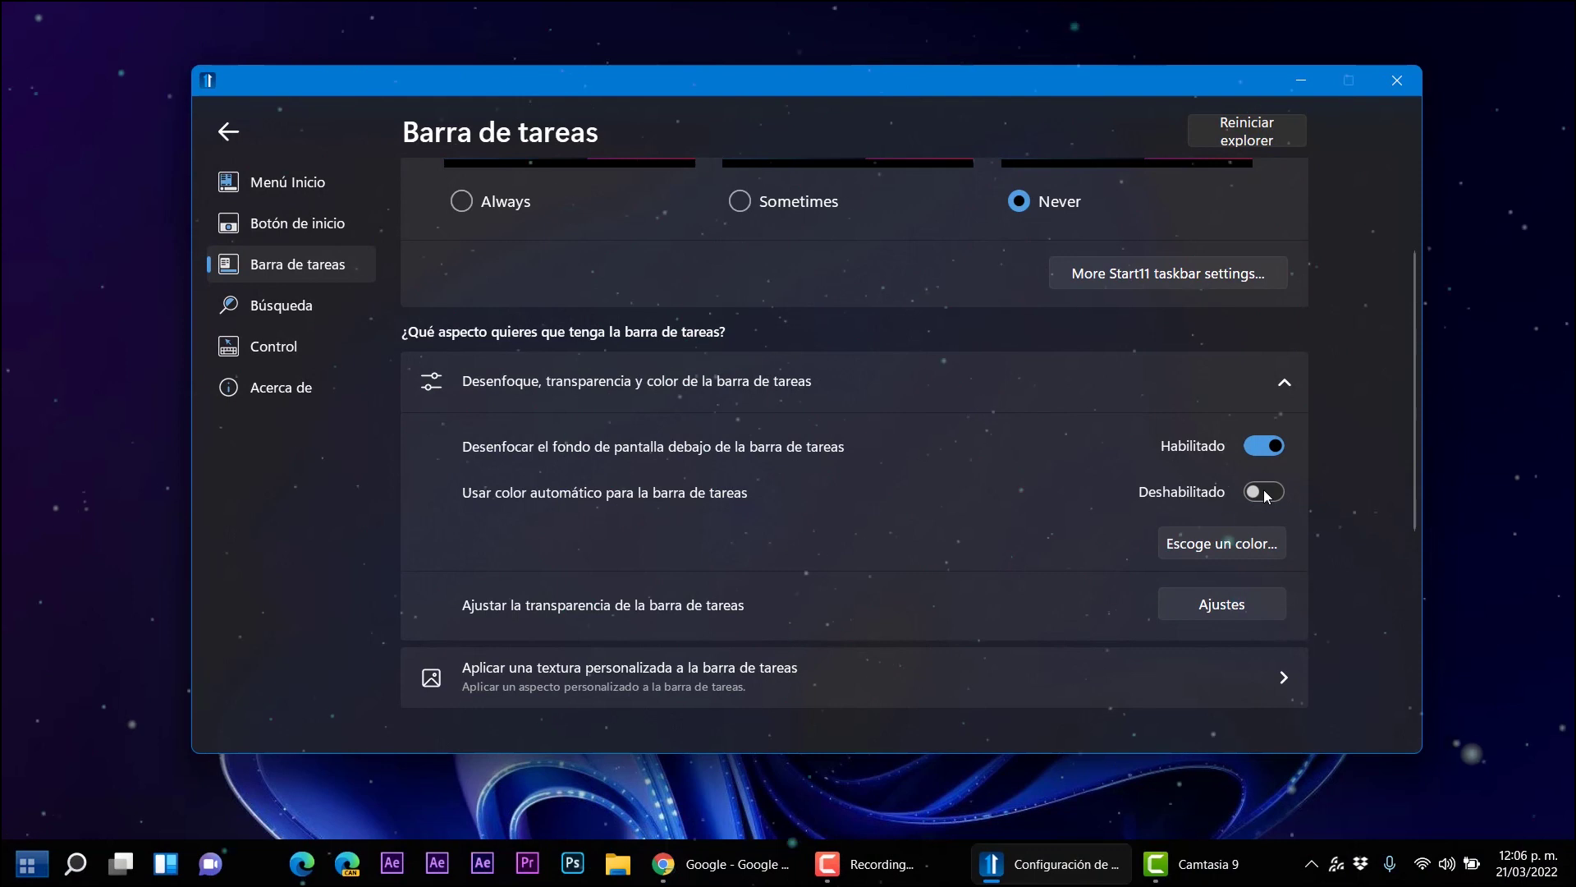
pyautogui.click(1263, 489)
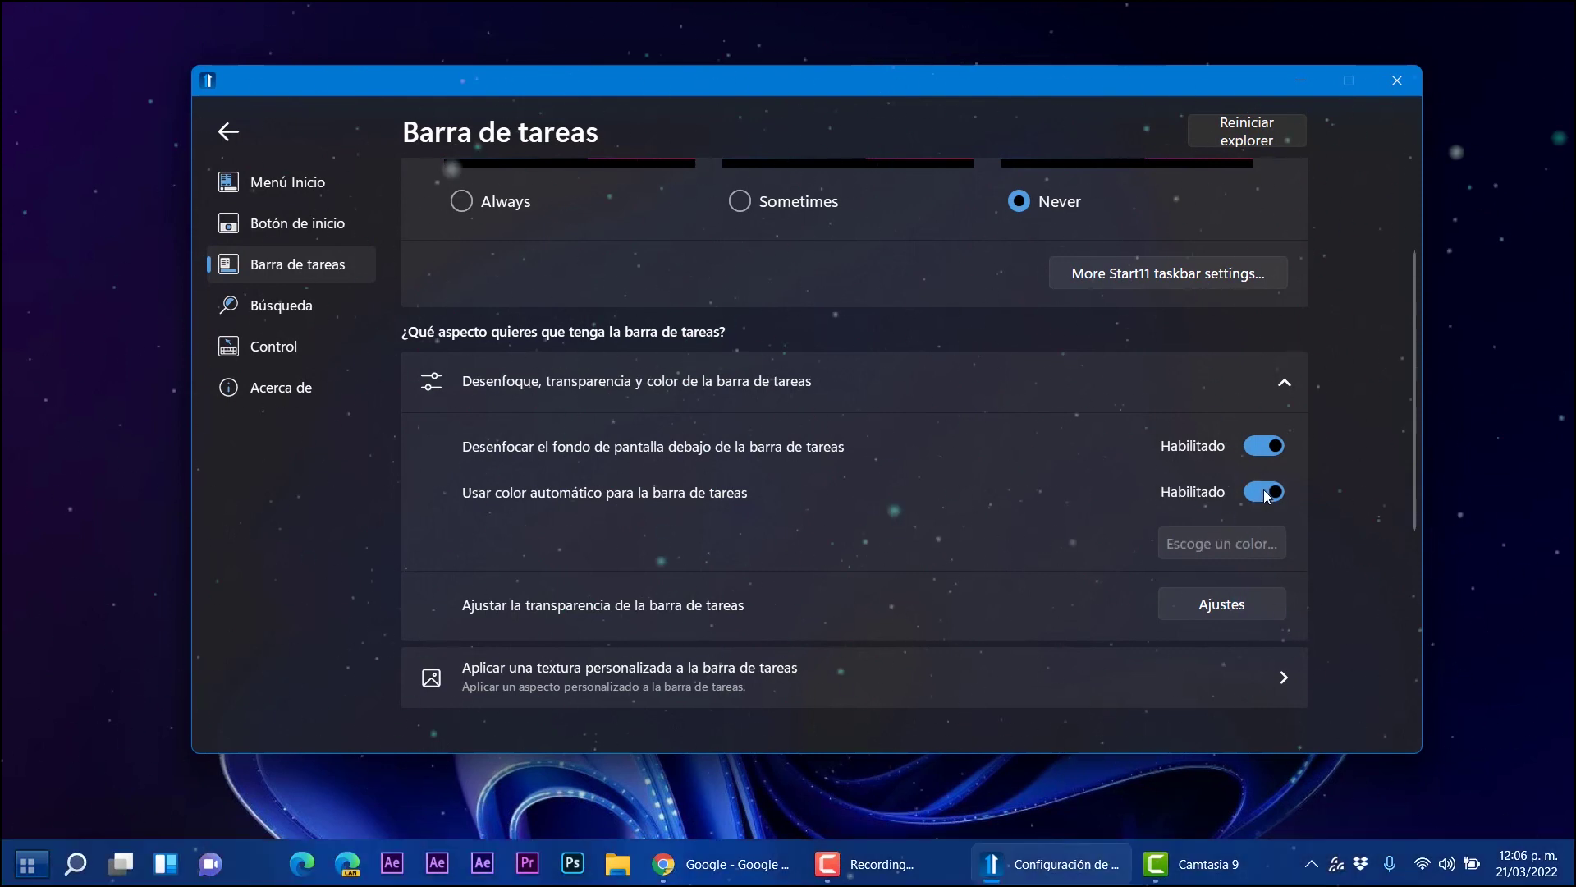
# - Try a custom taskbar background texture, browse the available textures, and disable the custom texture again
pyautogui.scroll(-3, 1243, 514)
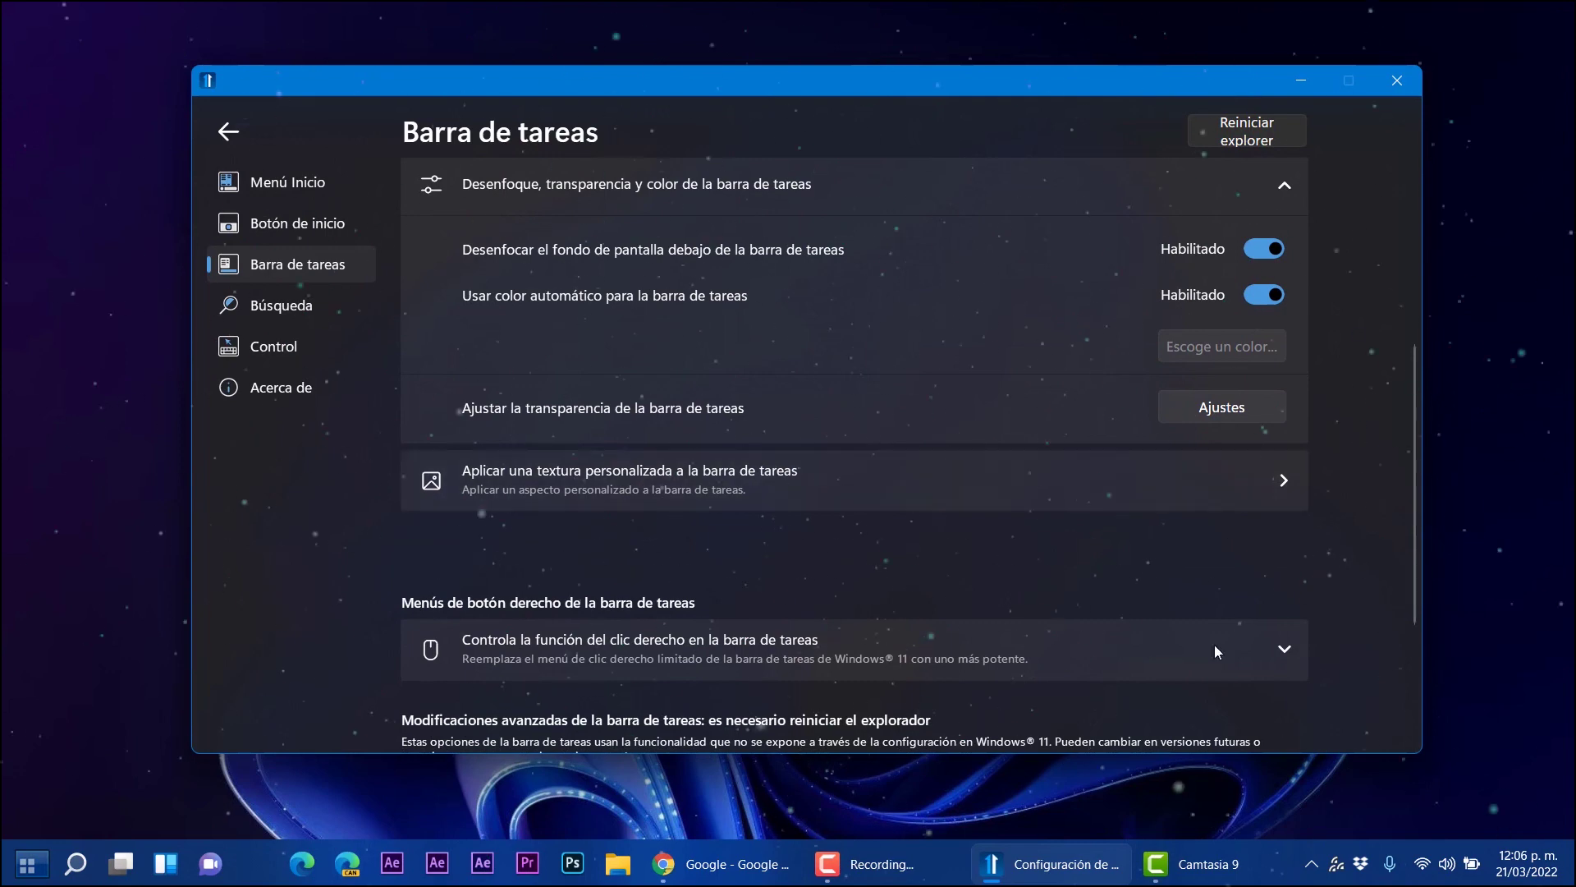
pyautogui.click(1169, 481)
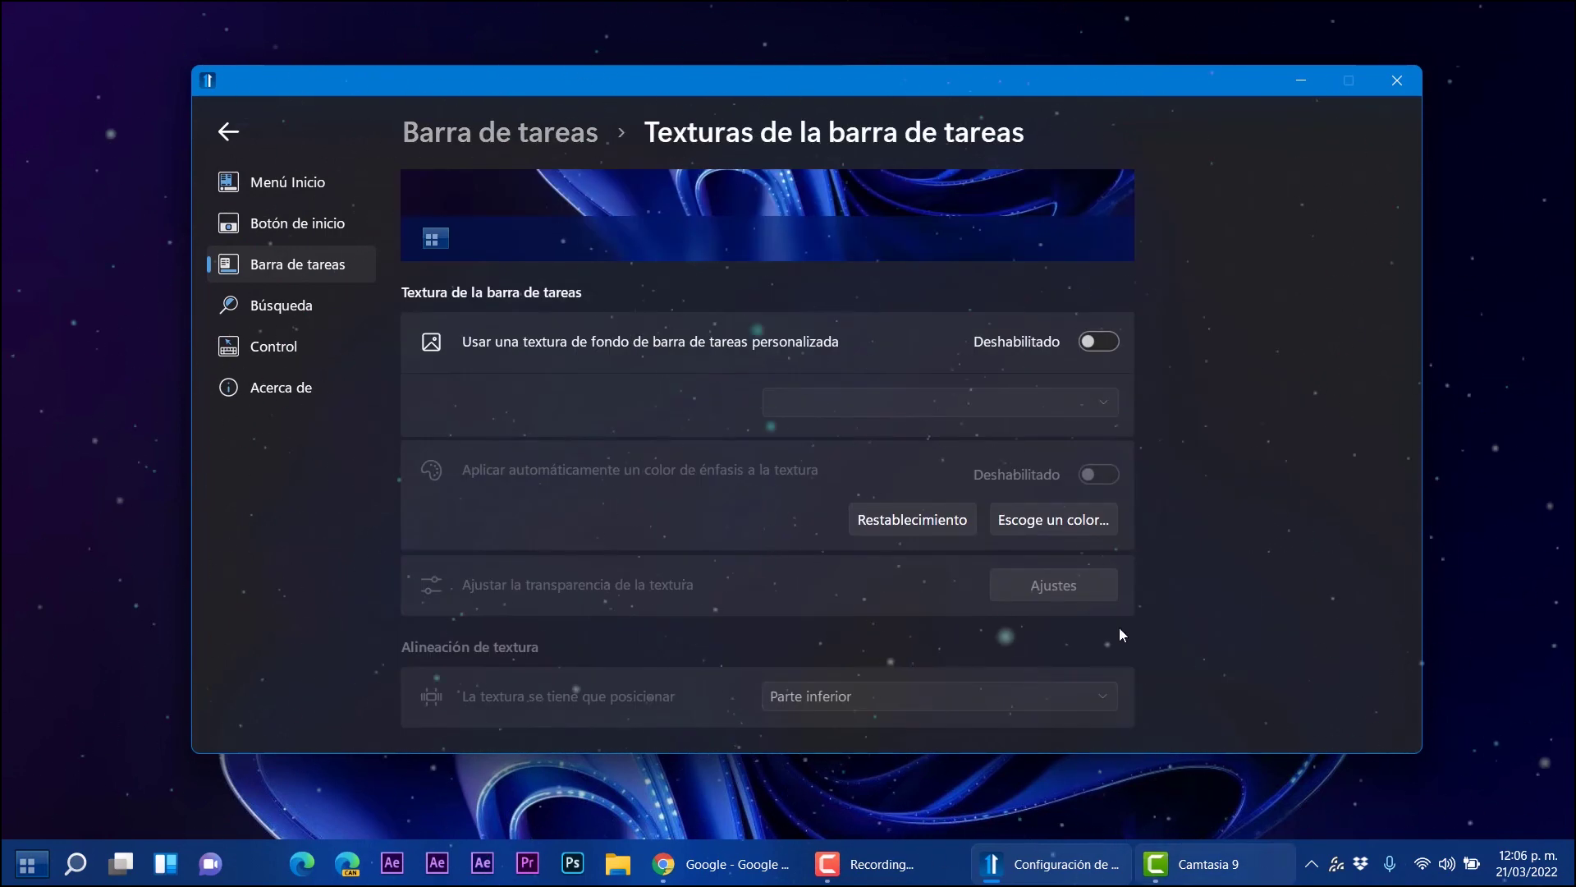
pyautogui.click(1103, 343)
pyautogui.click(1105, 345)
pyautogui.click(1105, 345)
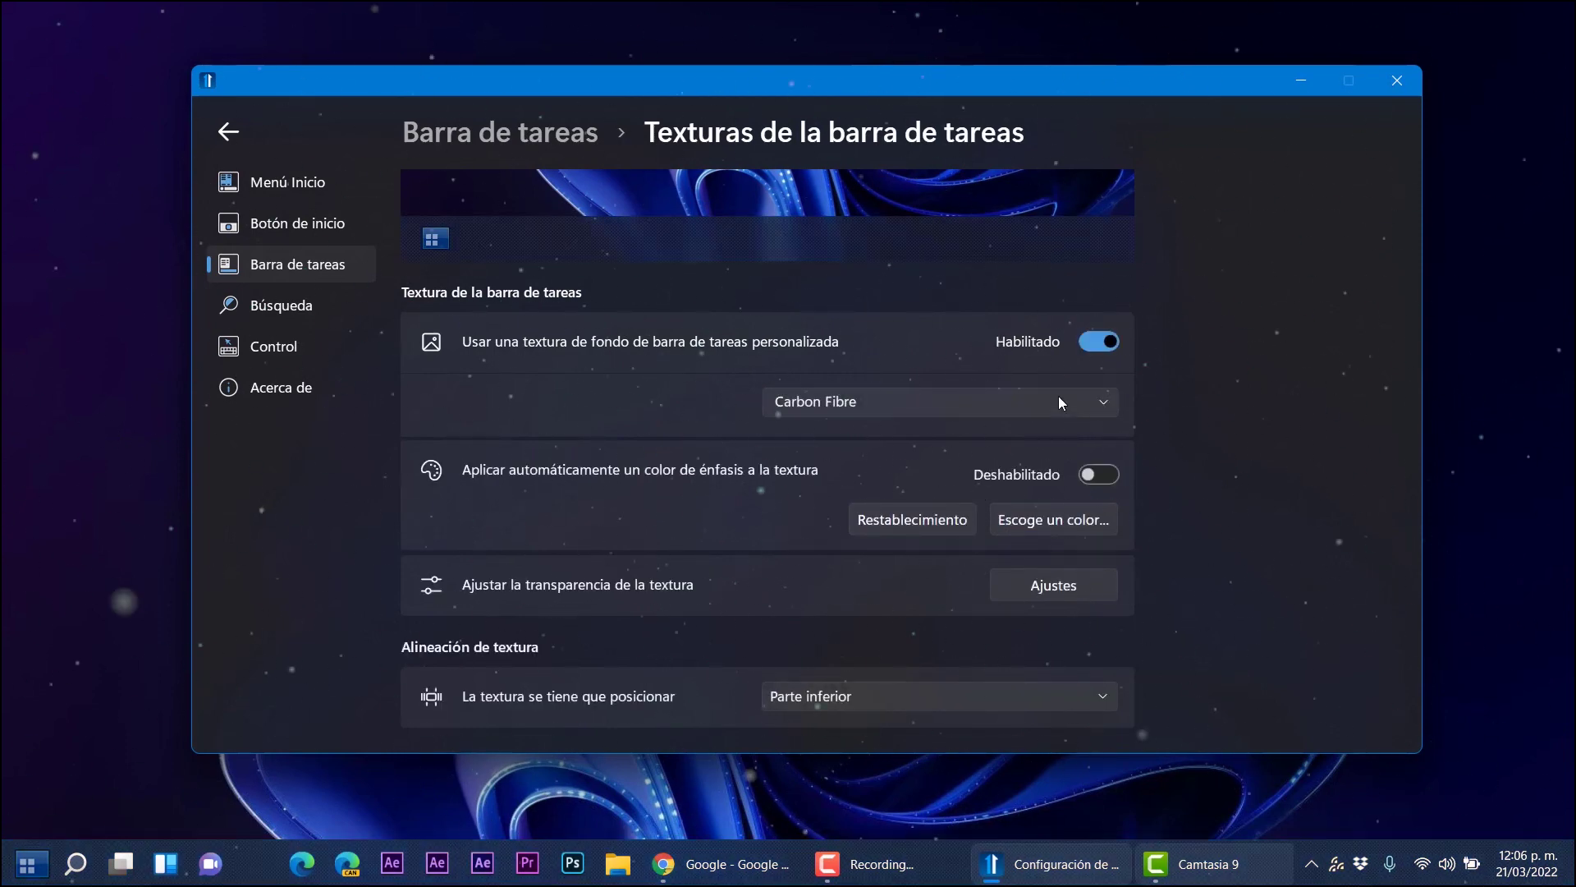
pyautogui.click(1049, 402)
pyautogui.scroll(-10, 1055, 584)
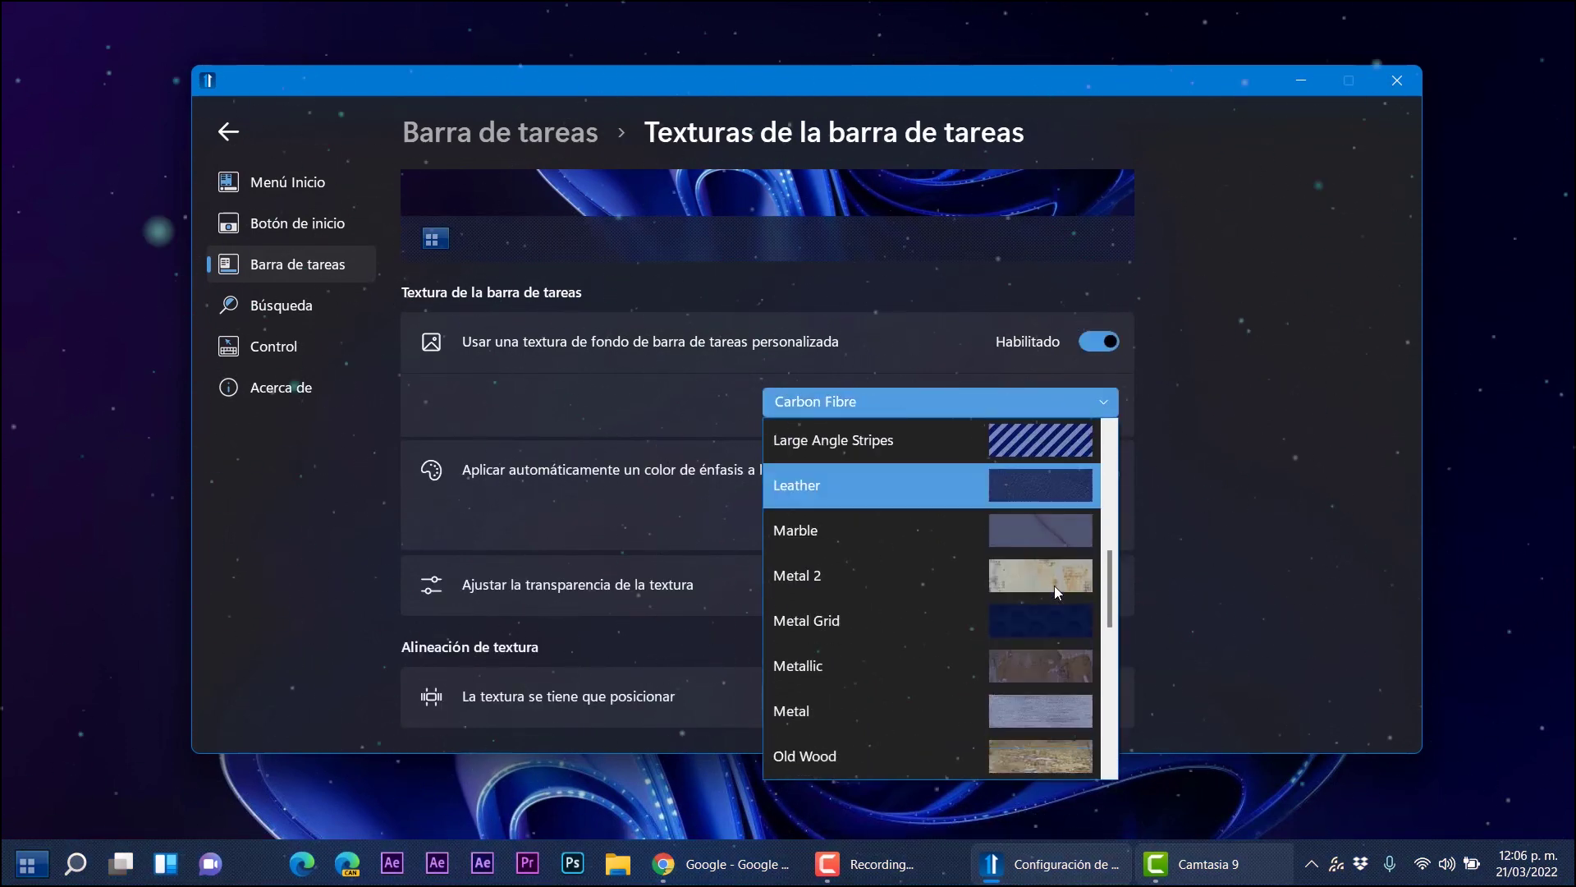
pyautogui.click(1082, 348)
pyautogui.click(1082, 348)
pyautogui.hotkey('alt', 'Left')
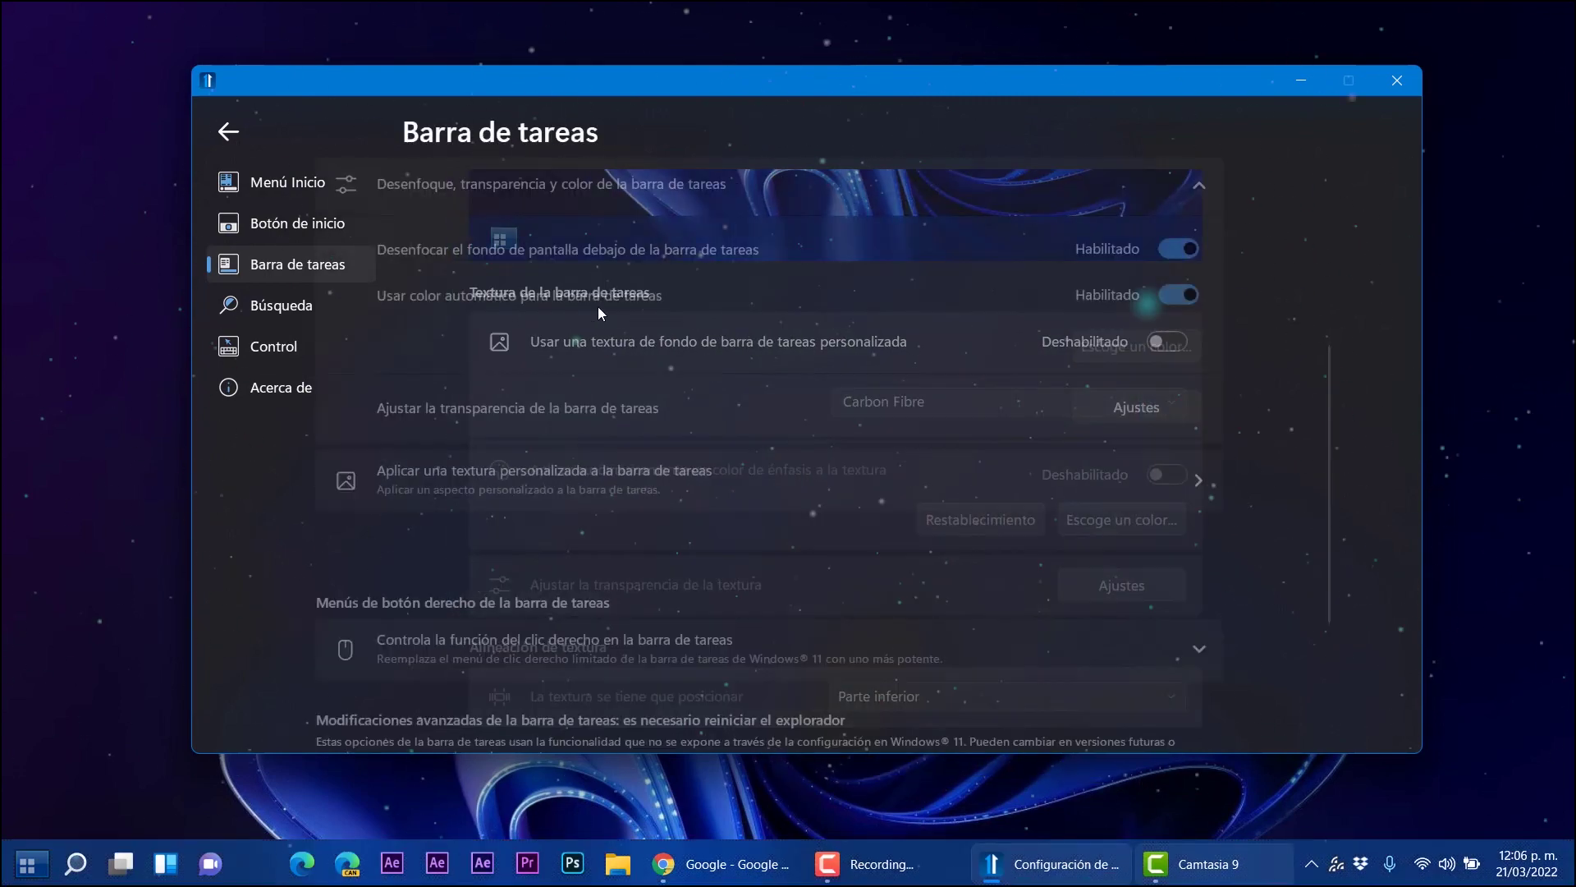
# - Try the taskbar sizes Pequeño and Grande, and return the size to Medianos
pyautogui.scroll(-3, 766, 455)
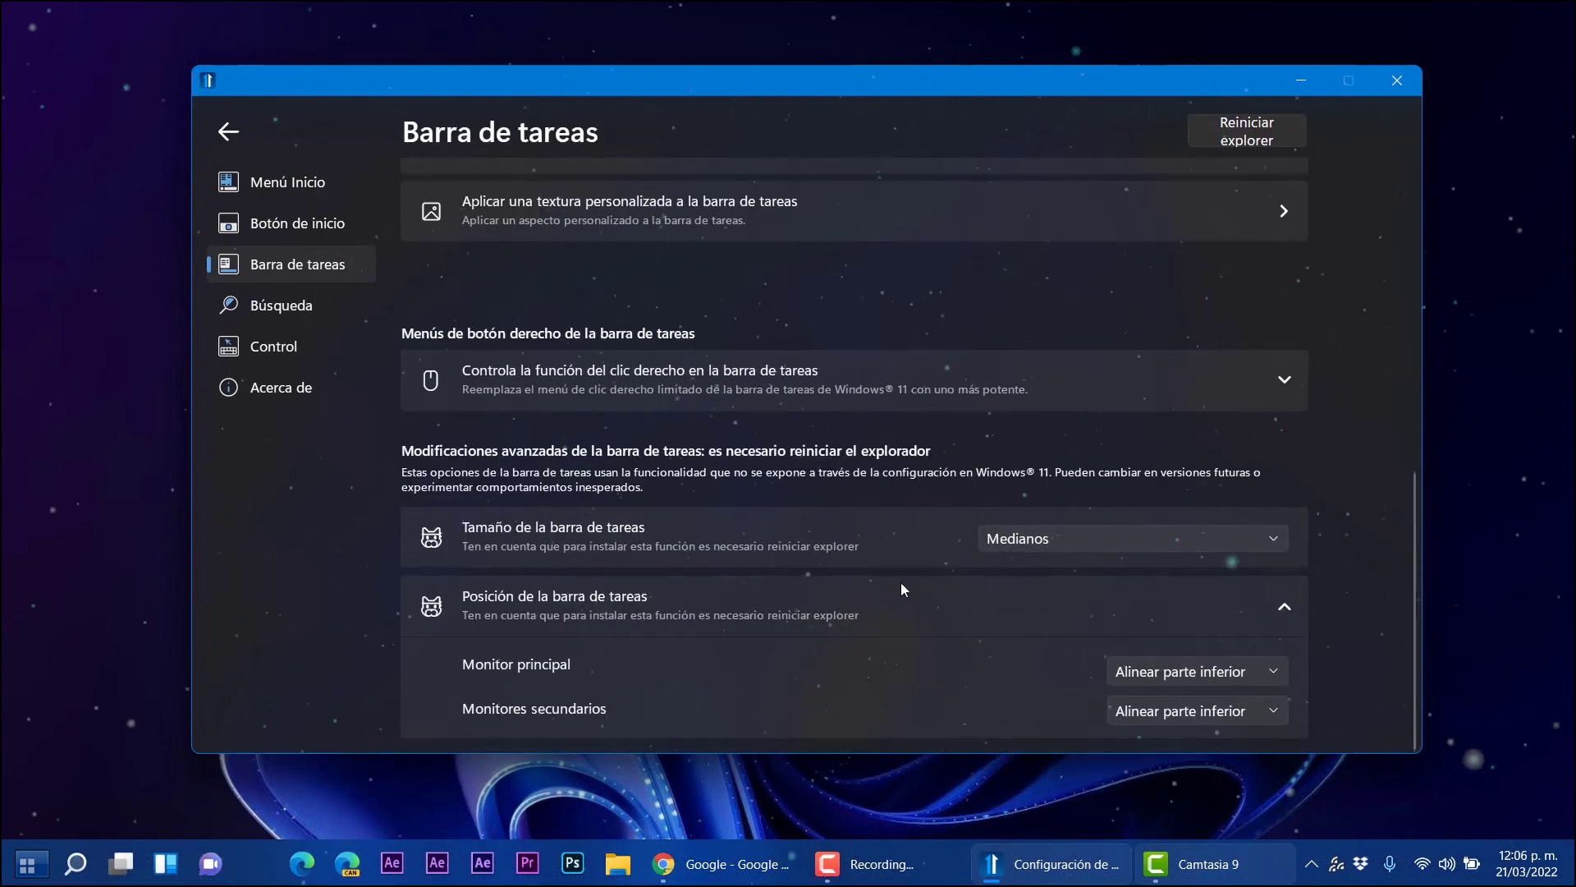
pyautogui.click(1054, 522)
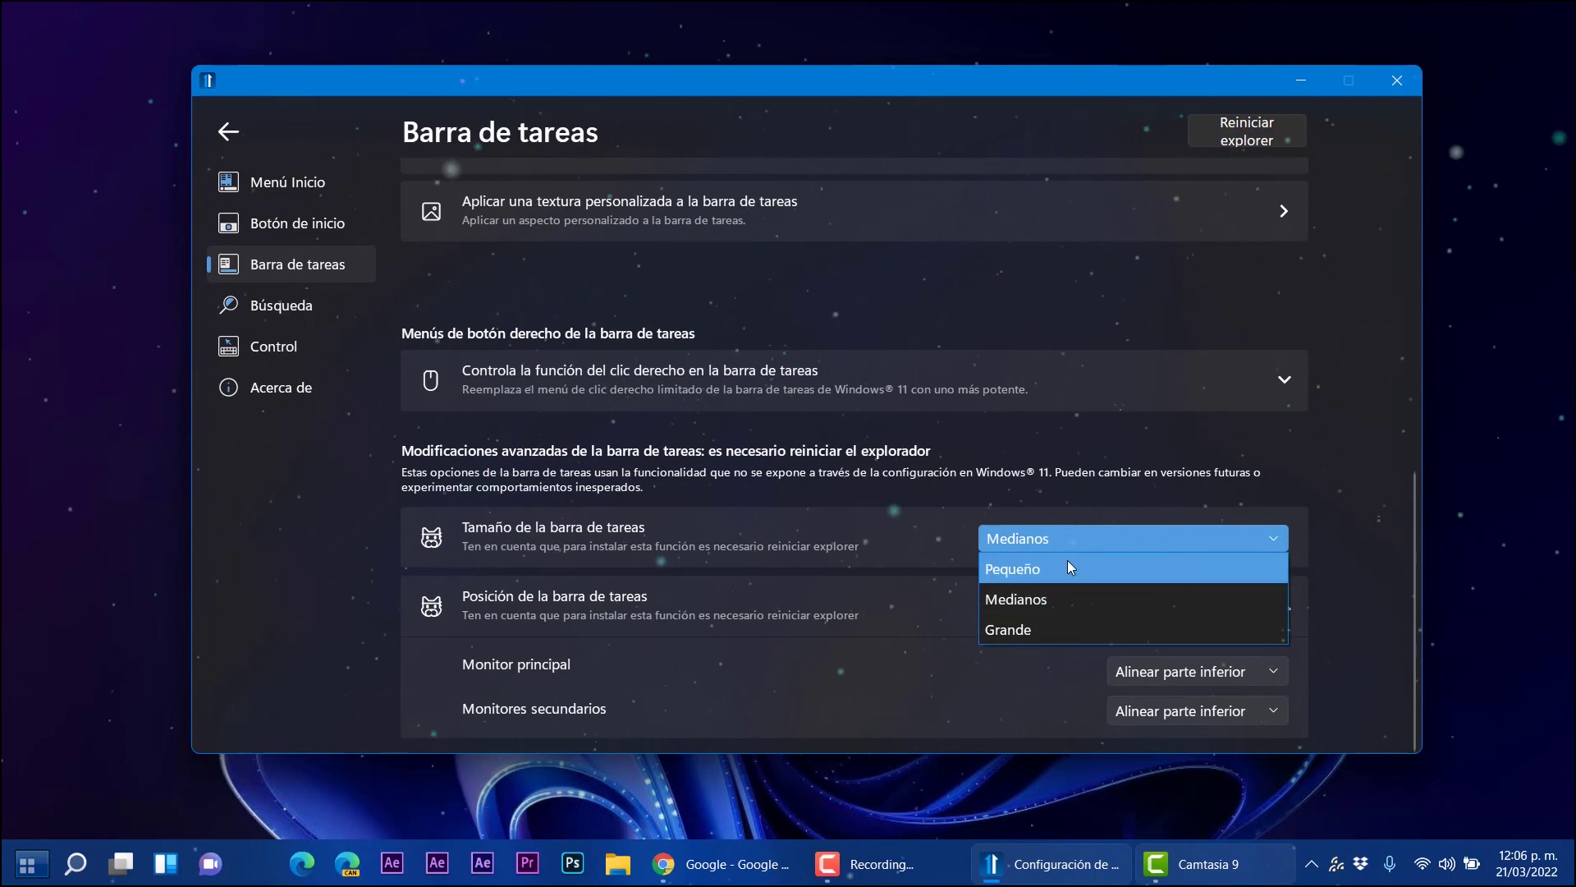
pyautogui.click(1068, 561)
pyautogui.click(1067, 532)
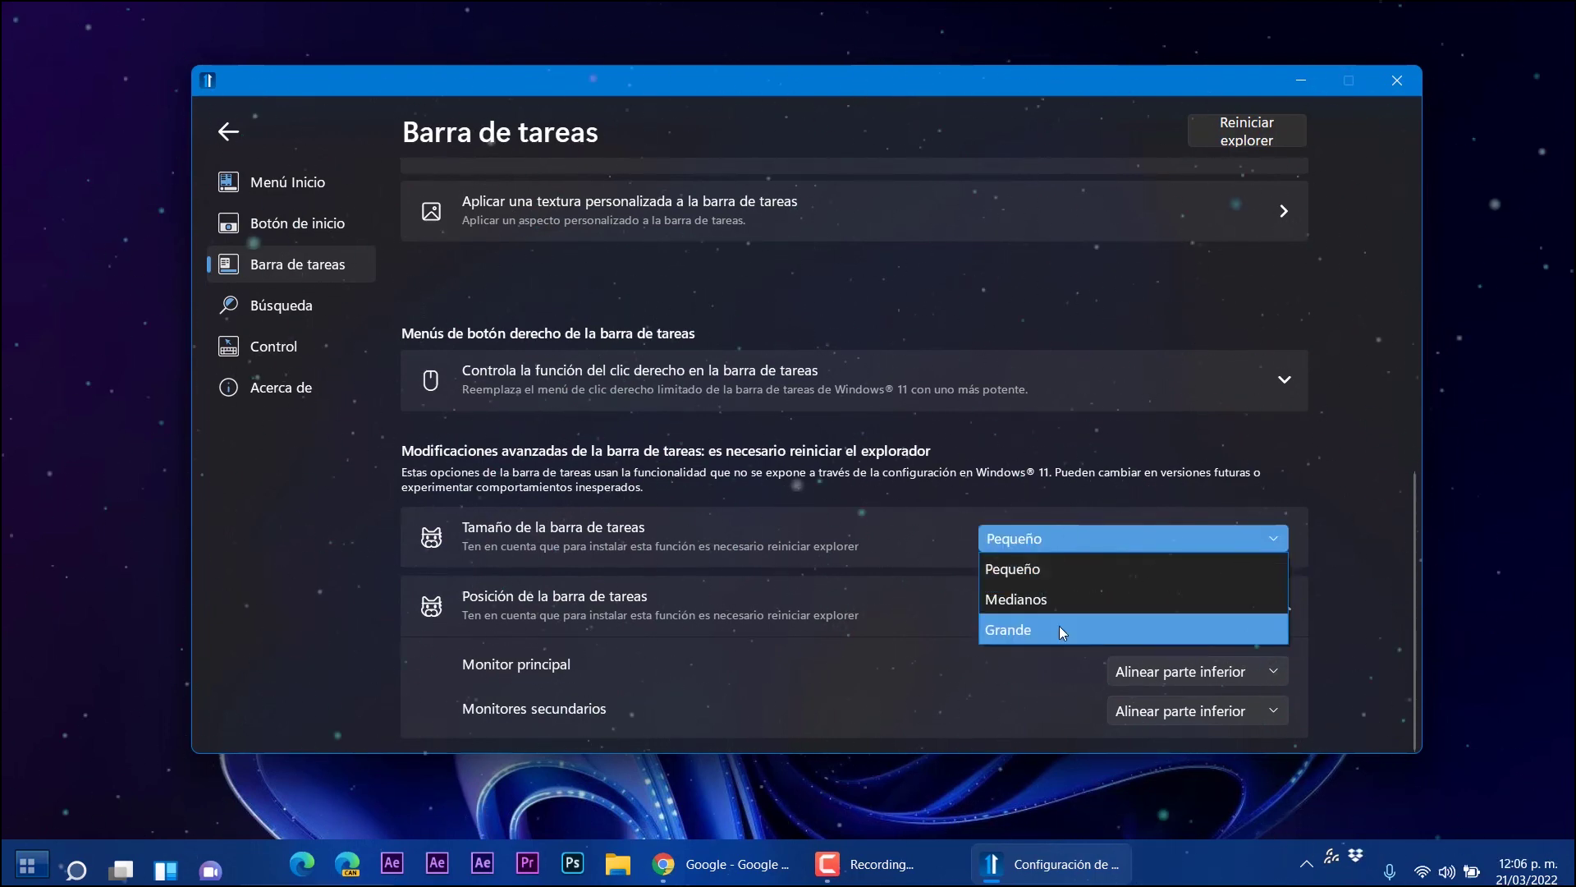
pyautogui.click(1060, 627)
pyautogui.click(1069, 538)
pyautogui.click(1061, 603)
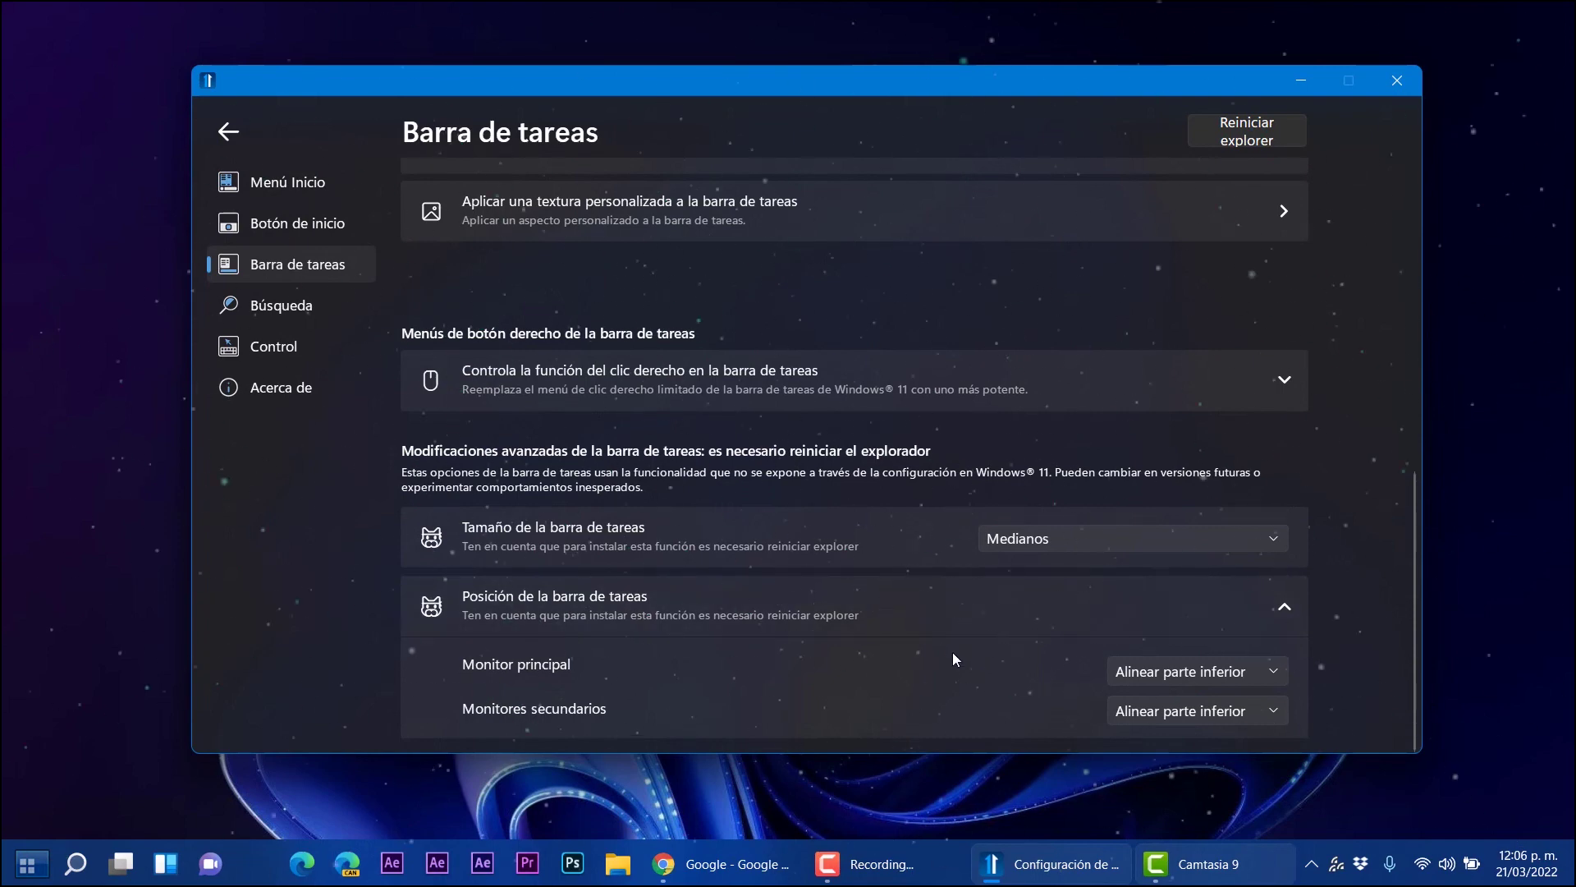
# - Restart Explorer from the Barra de tareas settings to reload the taskbar
pyautogui.scroll(5, 974, 599)
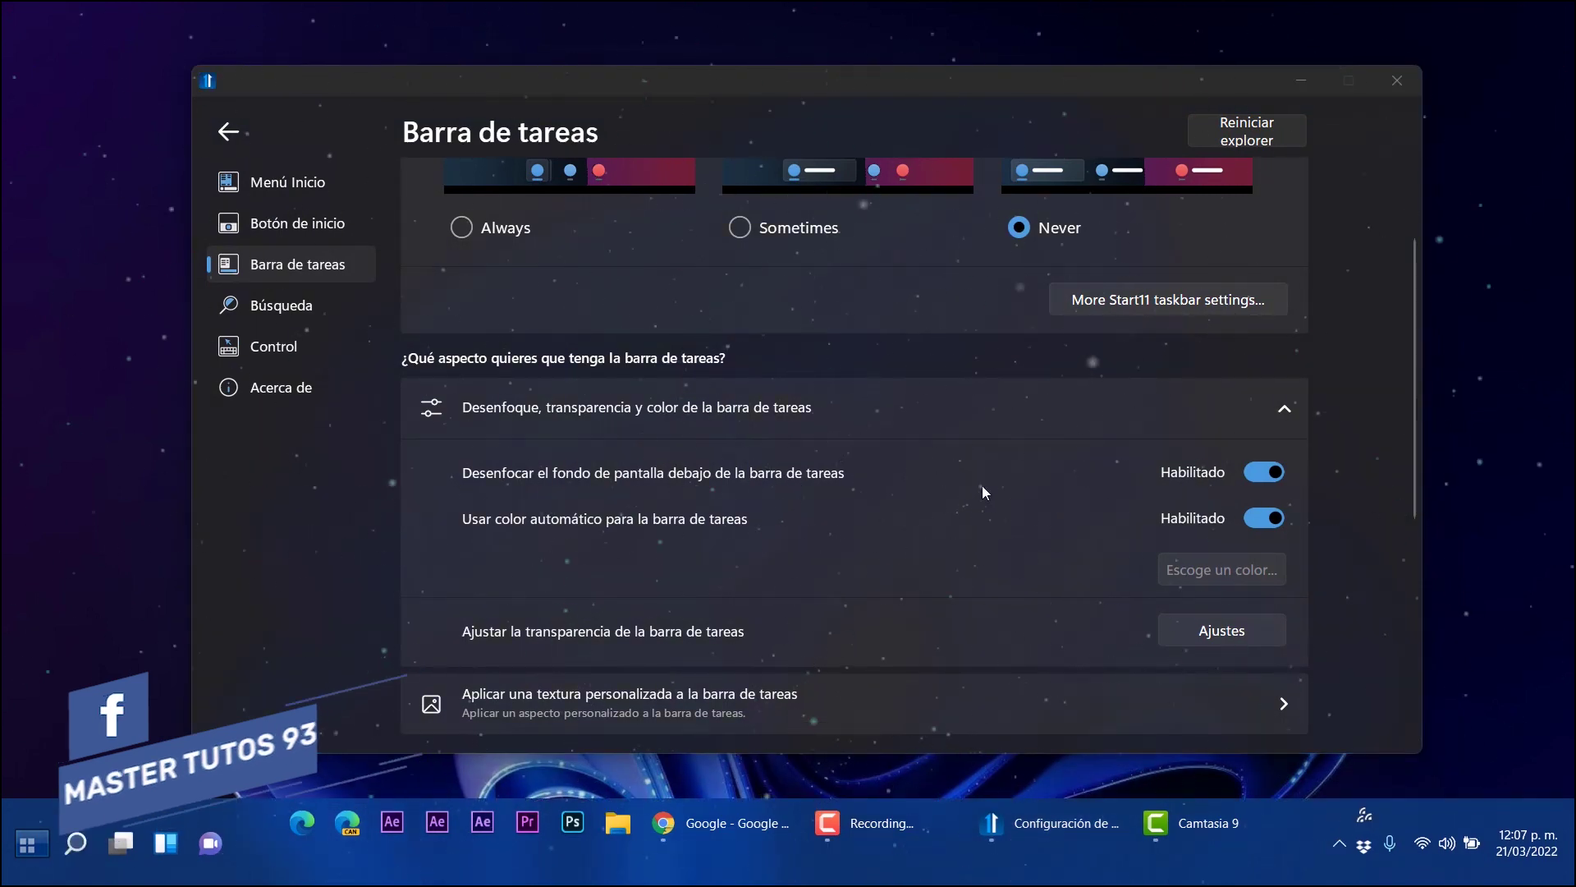
pyautogui.scroll(2, 1063, 512)
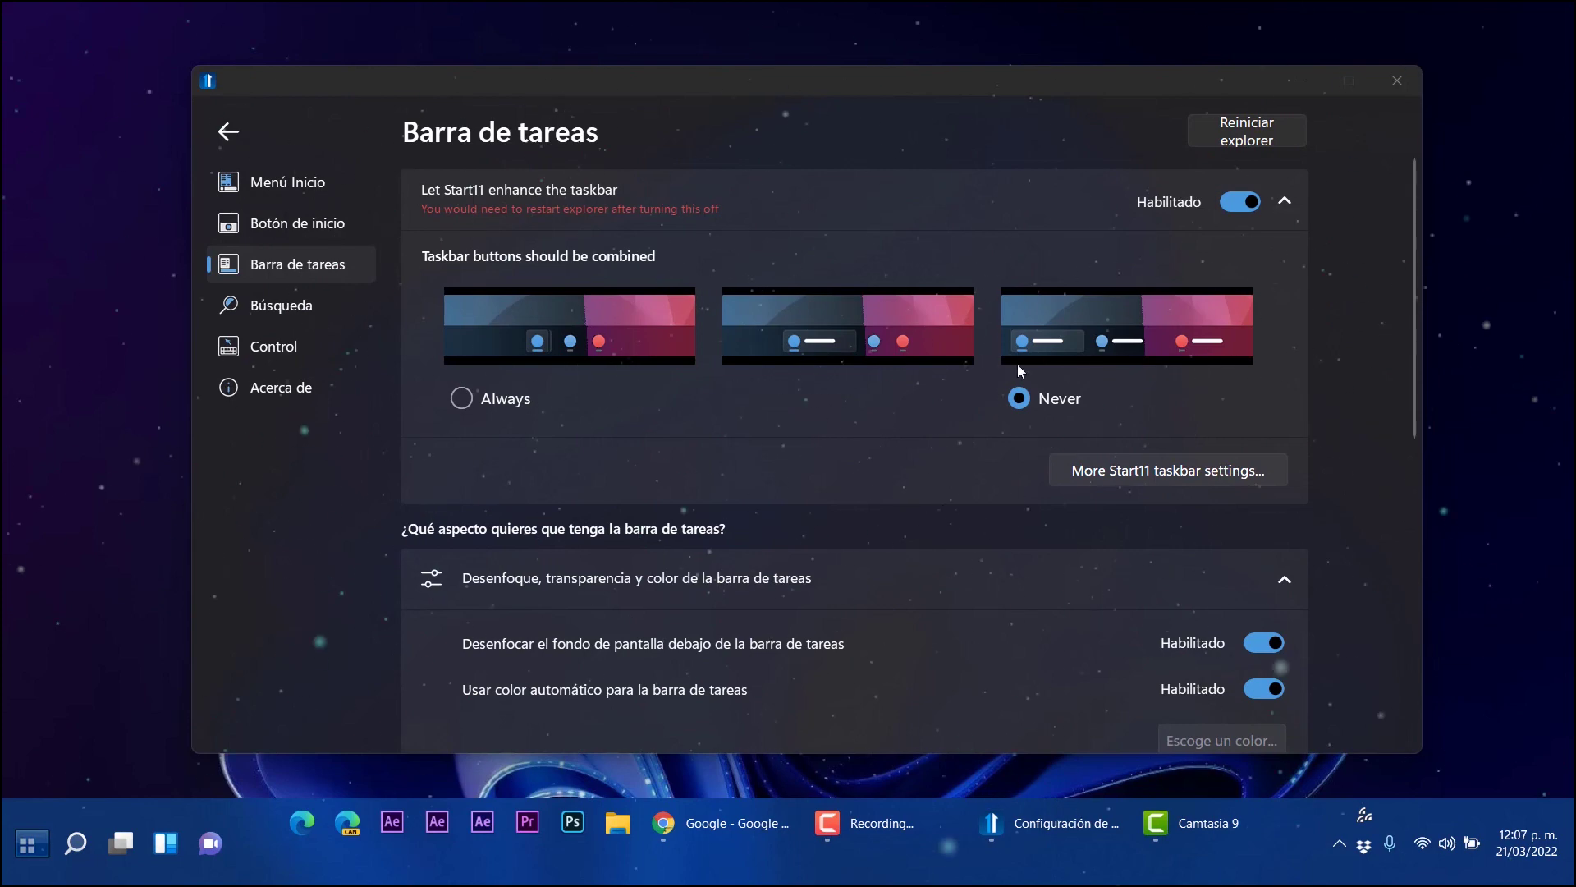
pyautogui.click(1256, 132)
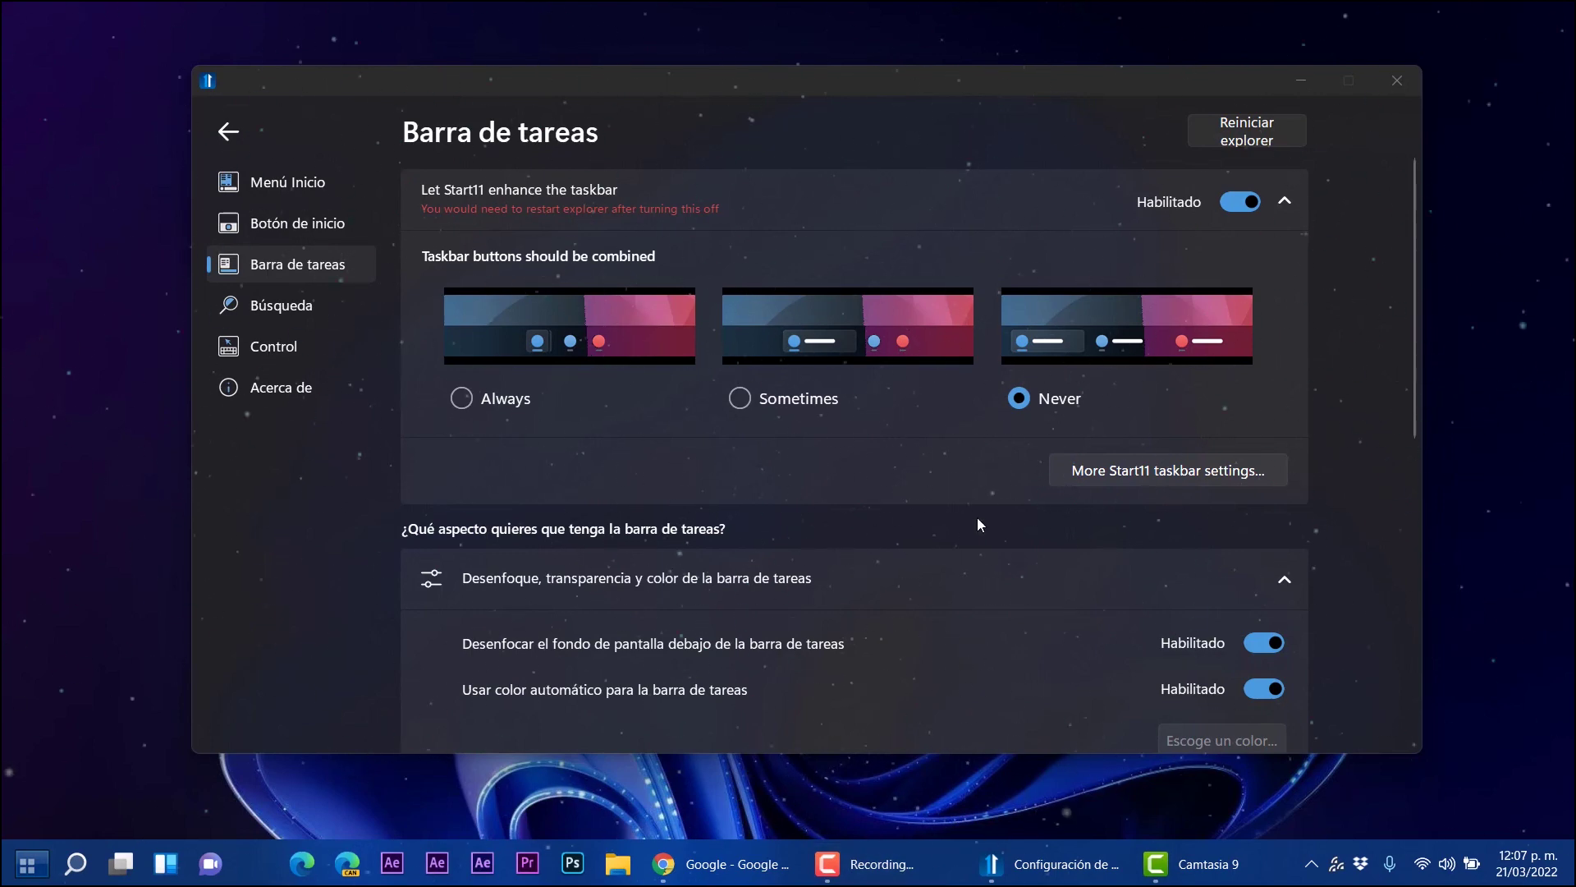
# - Review the remaining taskbar options and the Búsqueda, Control and Acerca de settings pages
pyautogui.scroll(-3, 929, 560)
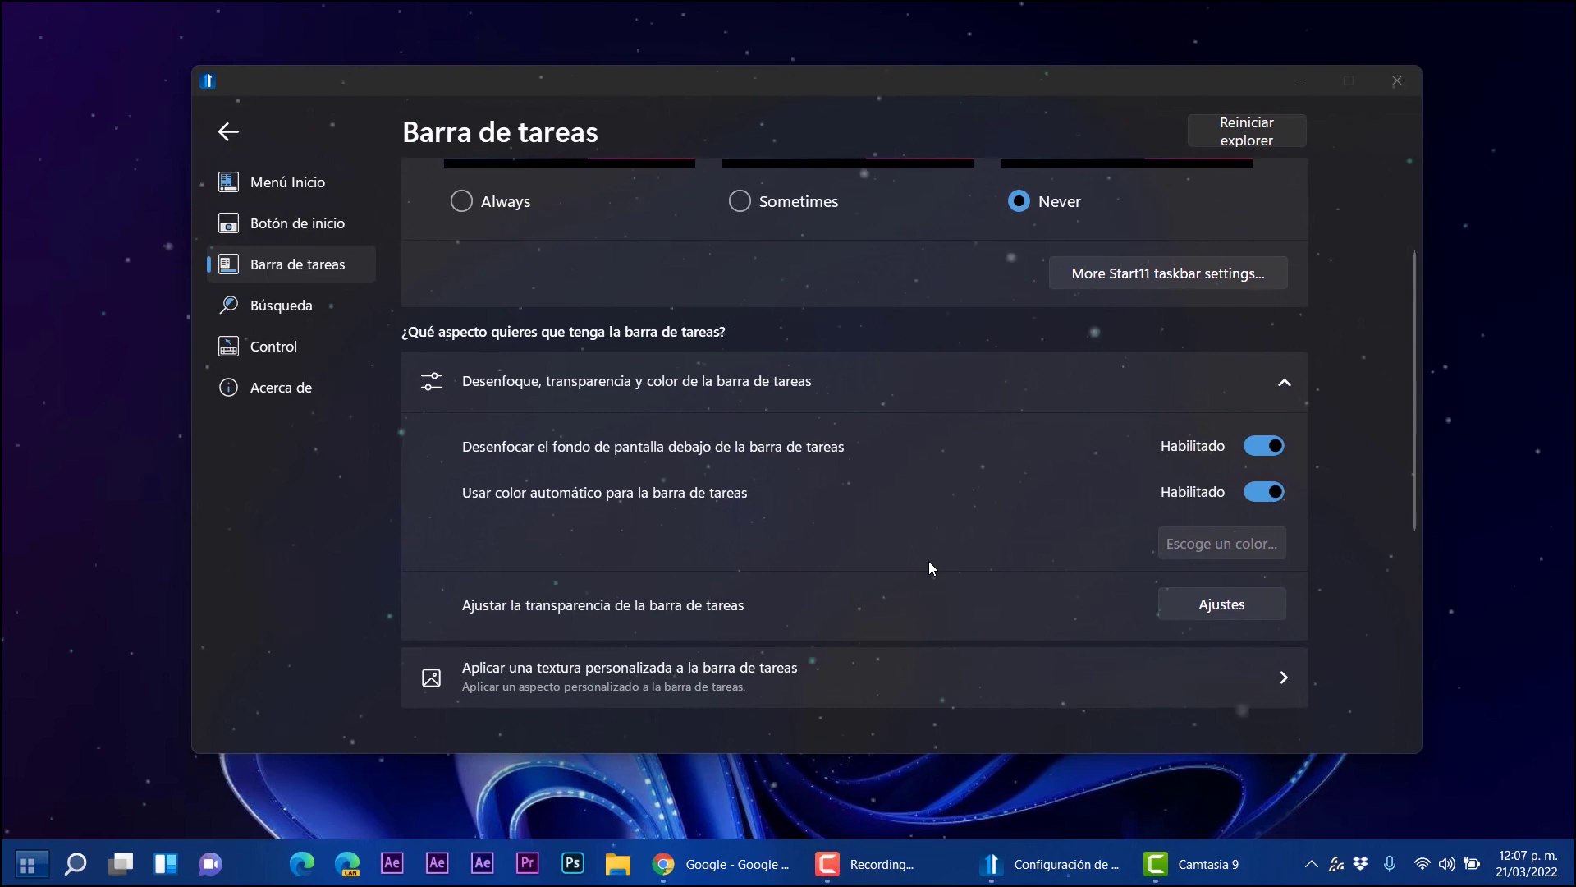
pyautogui.scroll(-6, 945, 377)
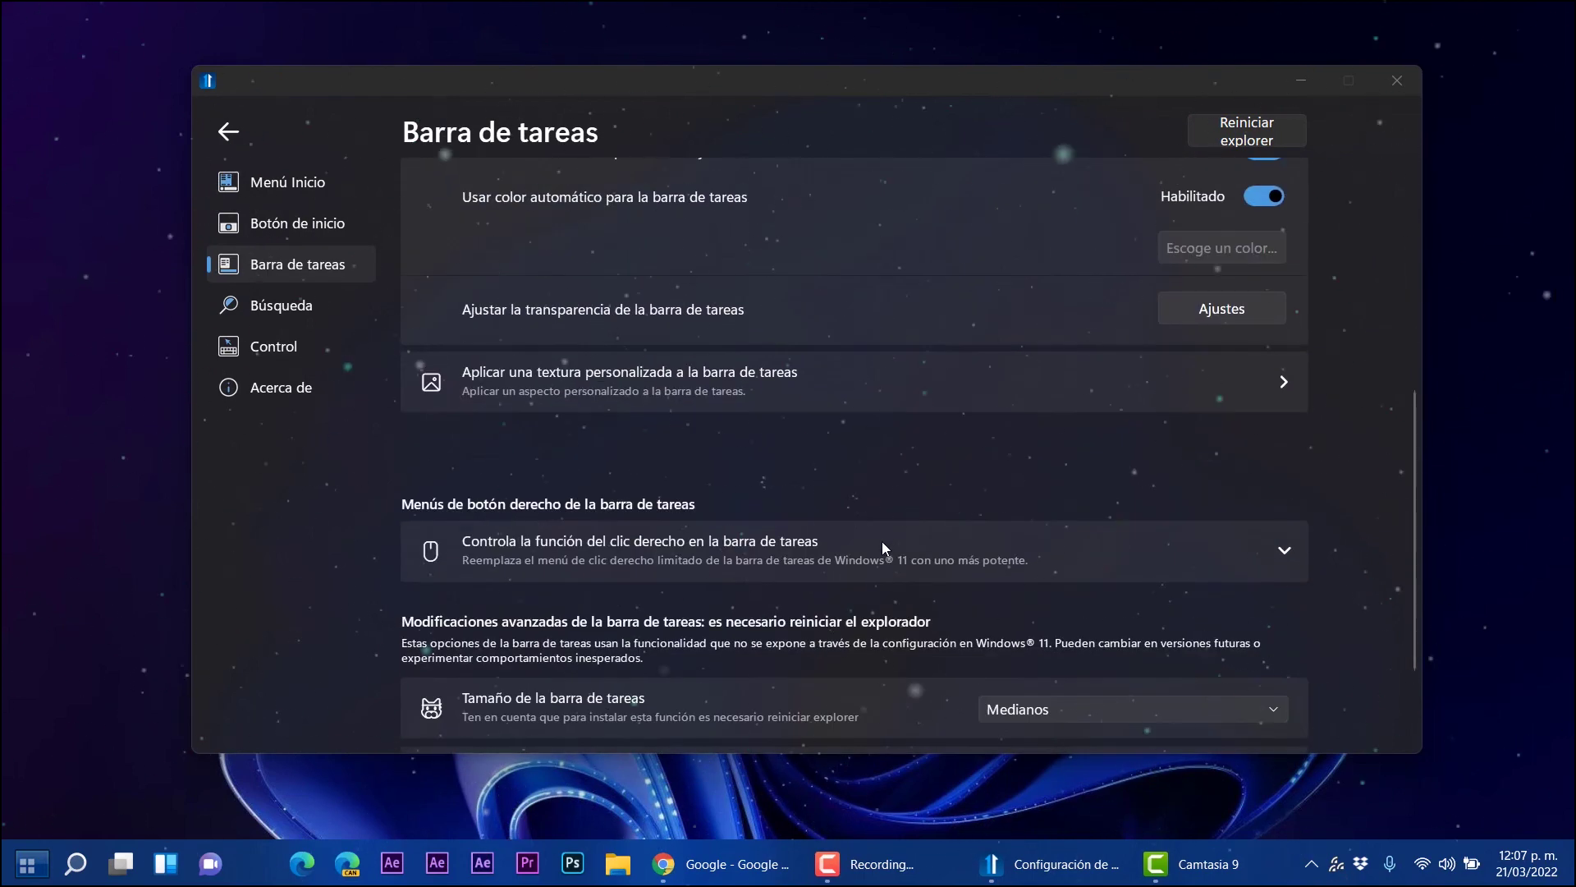
pyautogui.click(278, 303)
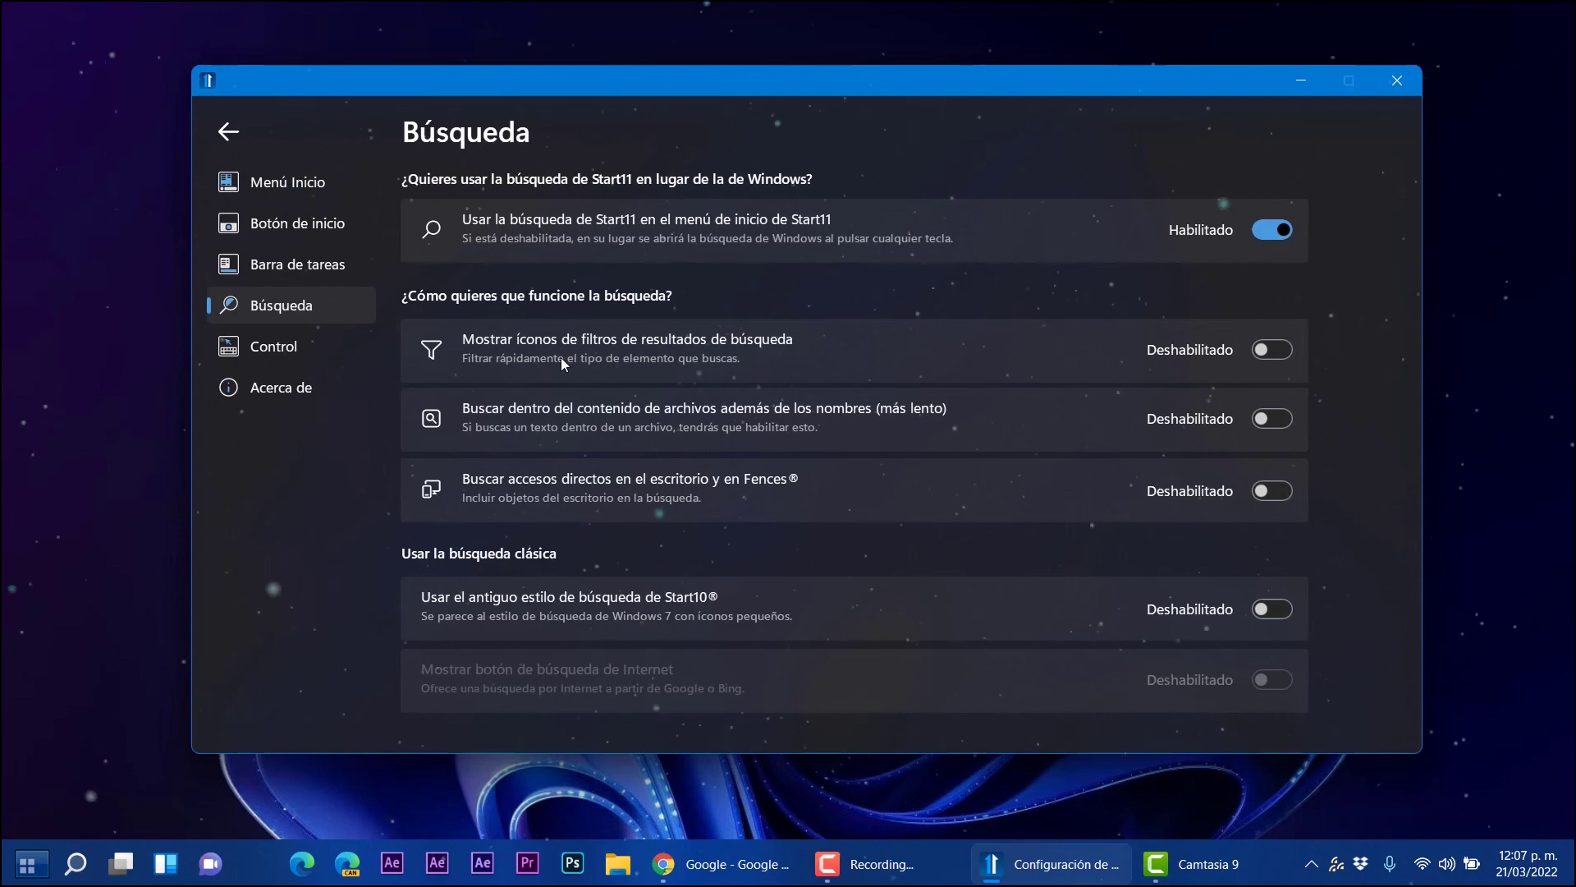
pyautogui.click(320, 350)
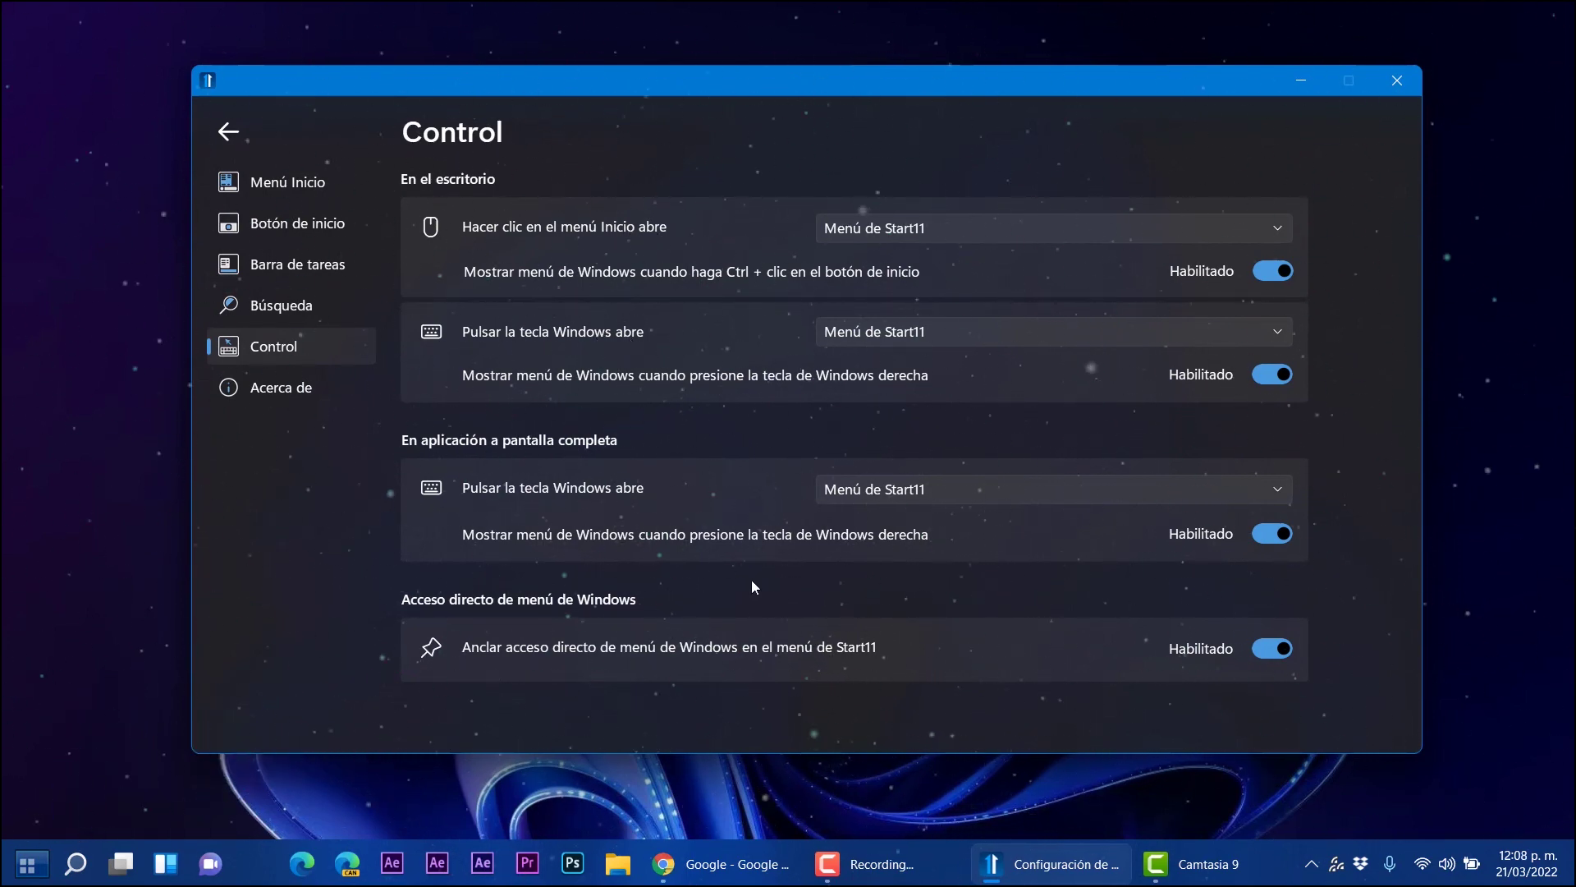
pyautogui.click(314, 397)
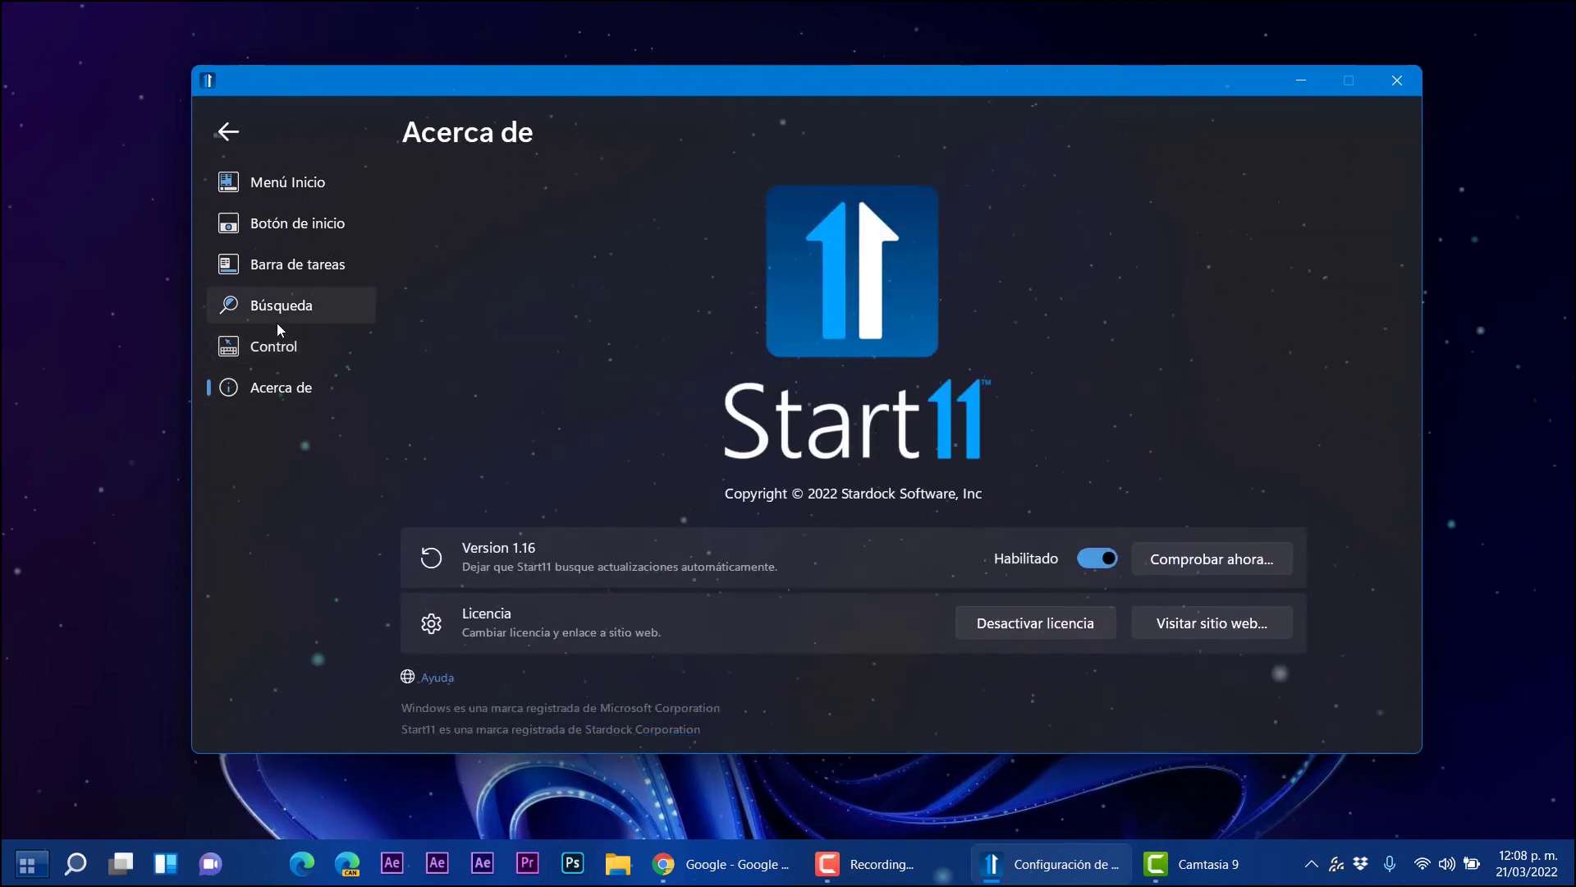
pyautogui.click(274, 305)
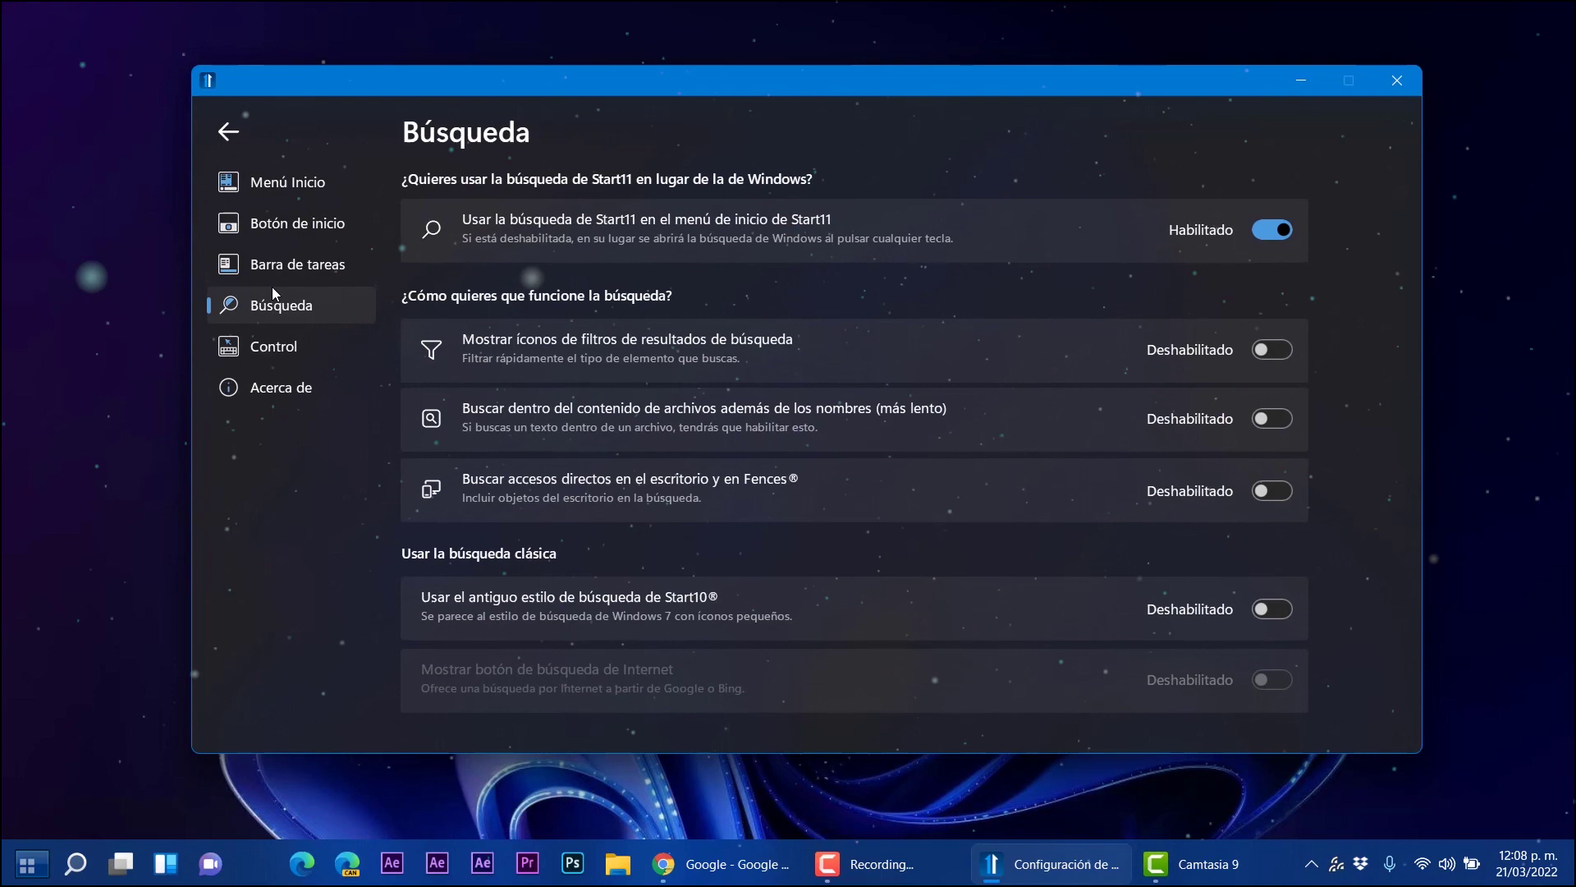
pyautogui.click(279, 264)
# - Set the custom Start button image to Start6
pyautogui.click(291, 218)
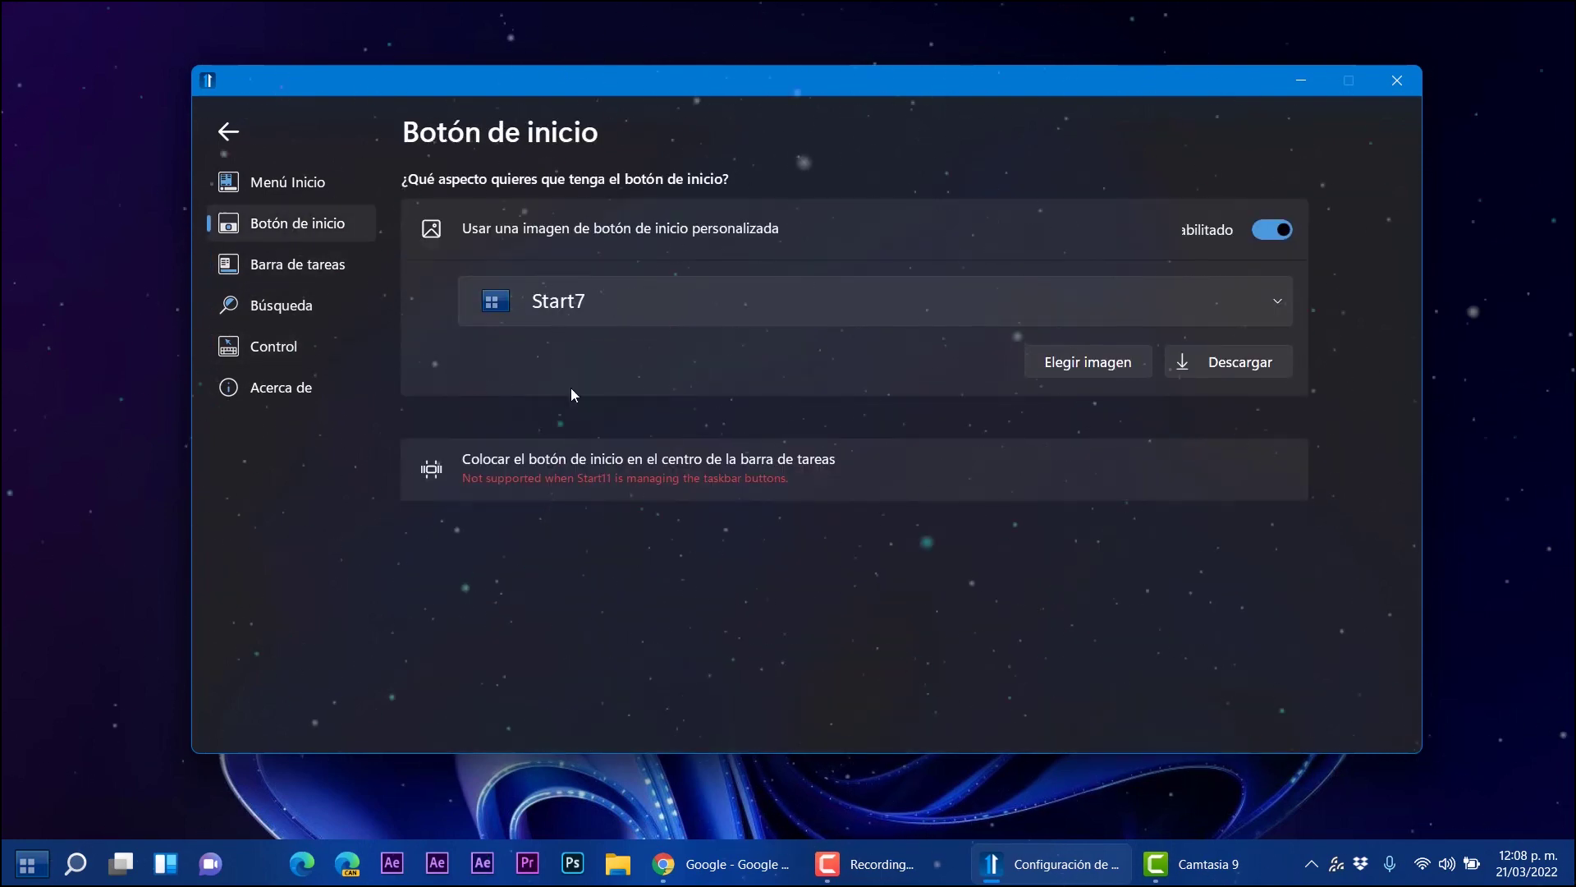
pyautogui.click(714, 320)
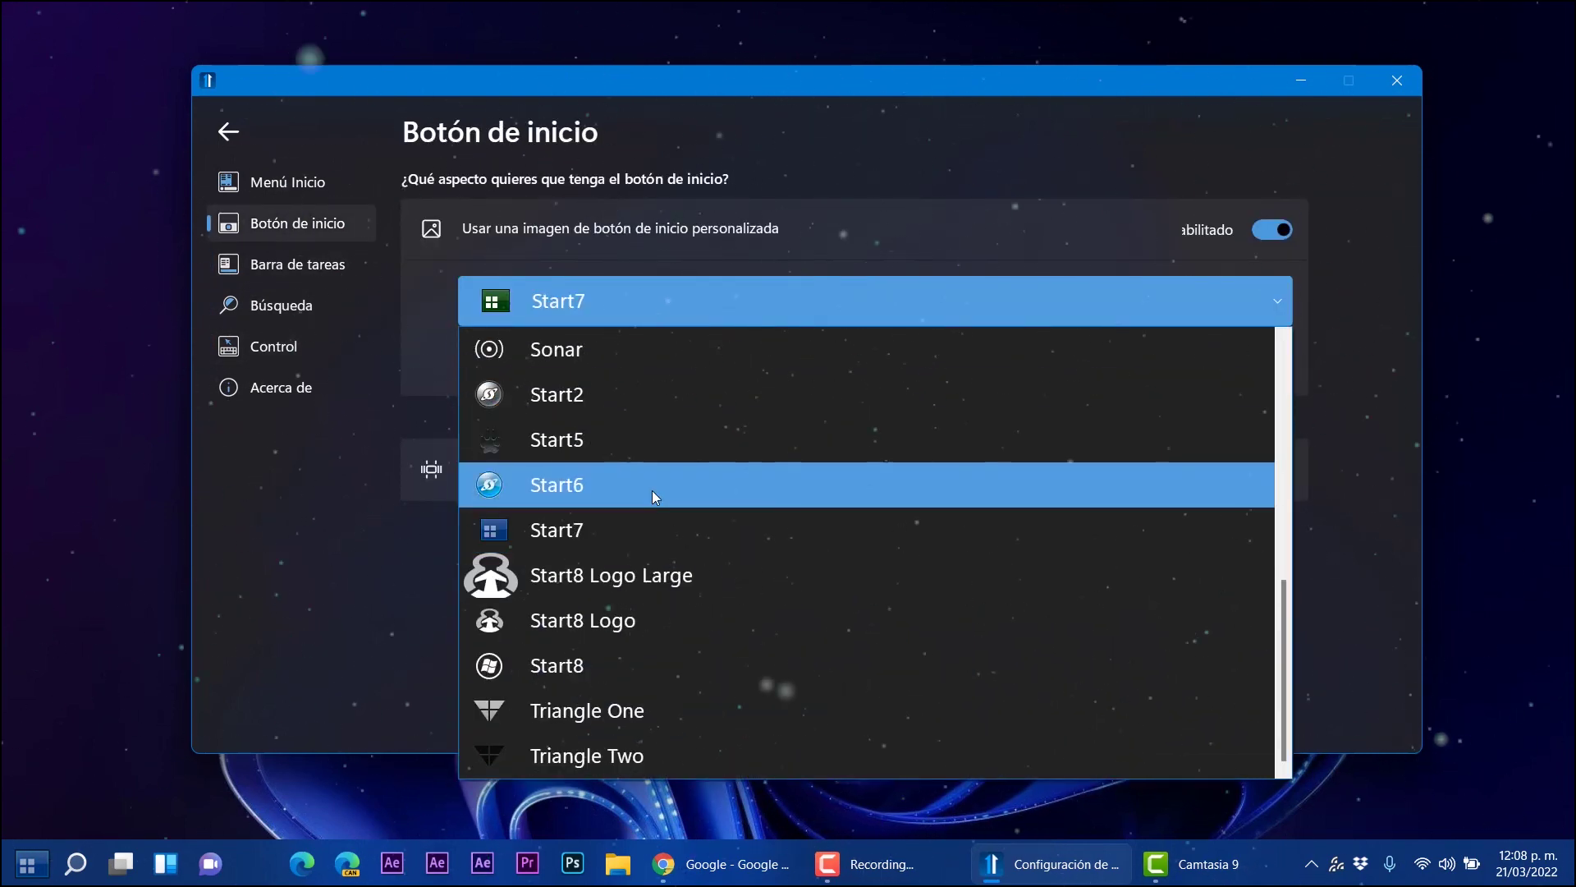
pyautogui.click(651, 490)
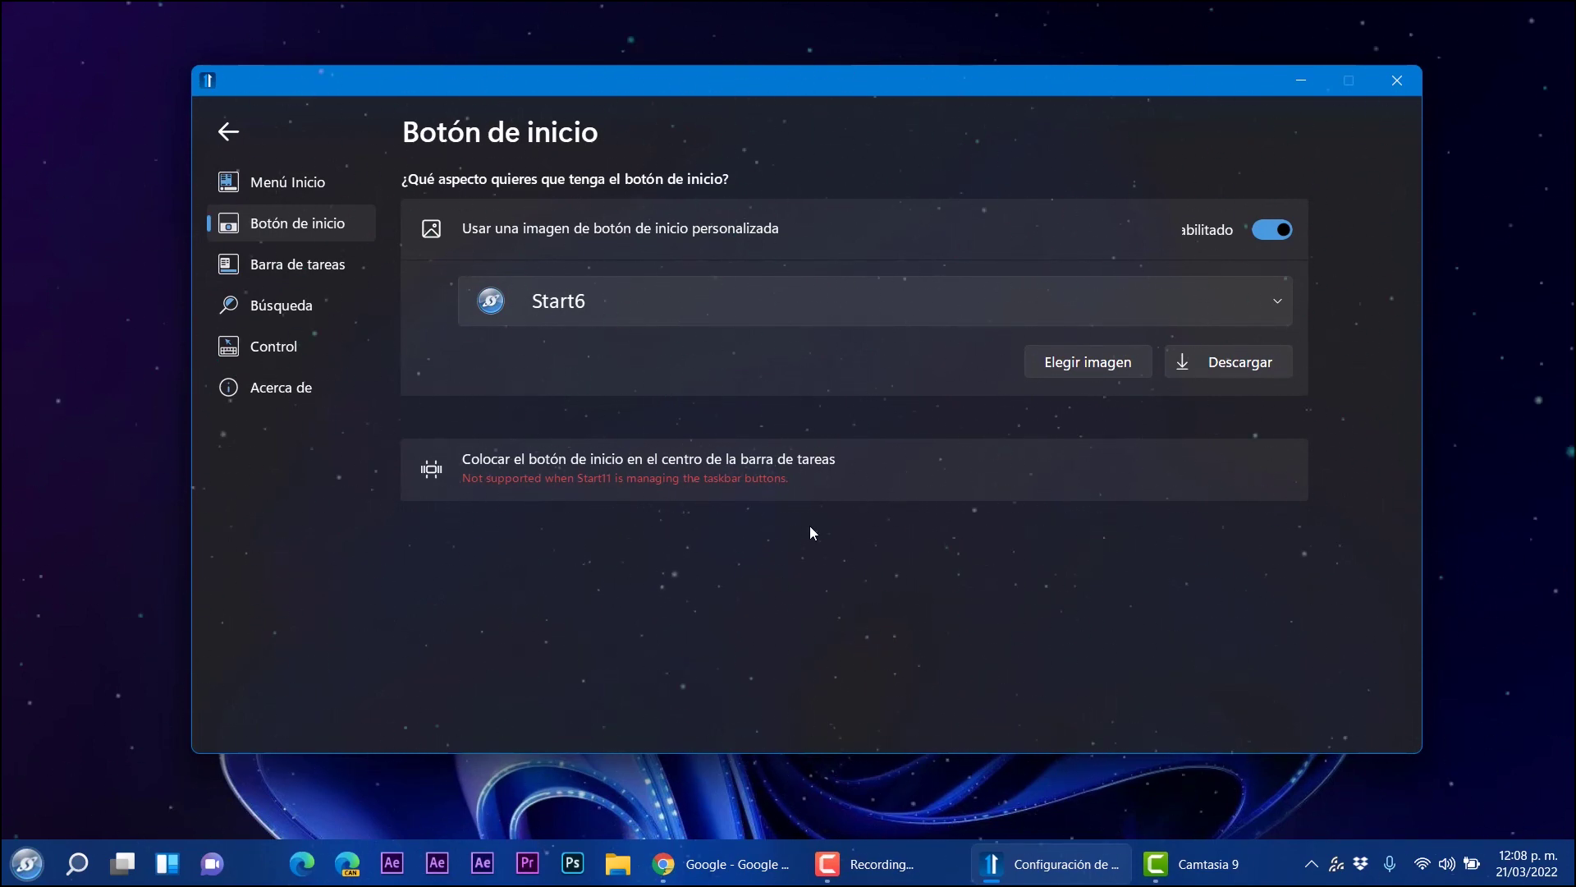
# - View the Menú Inicio settings page and reopen the configuration with the taskbar's Configurar Start11 command
pyautogui.click(316, 183)
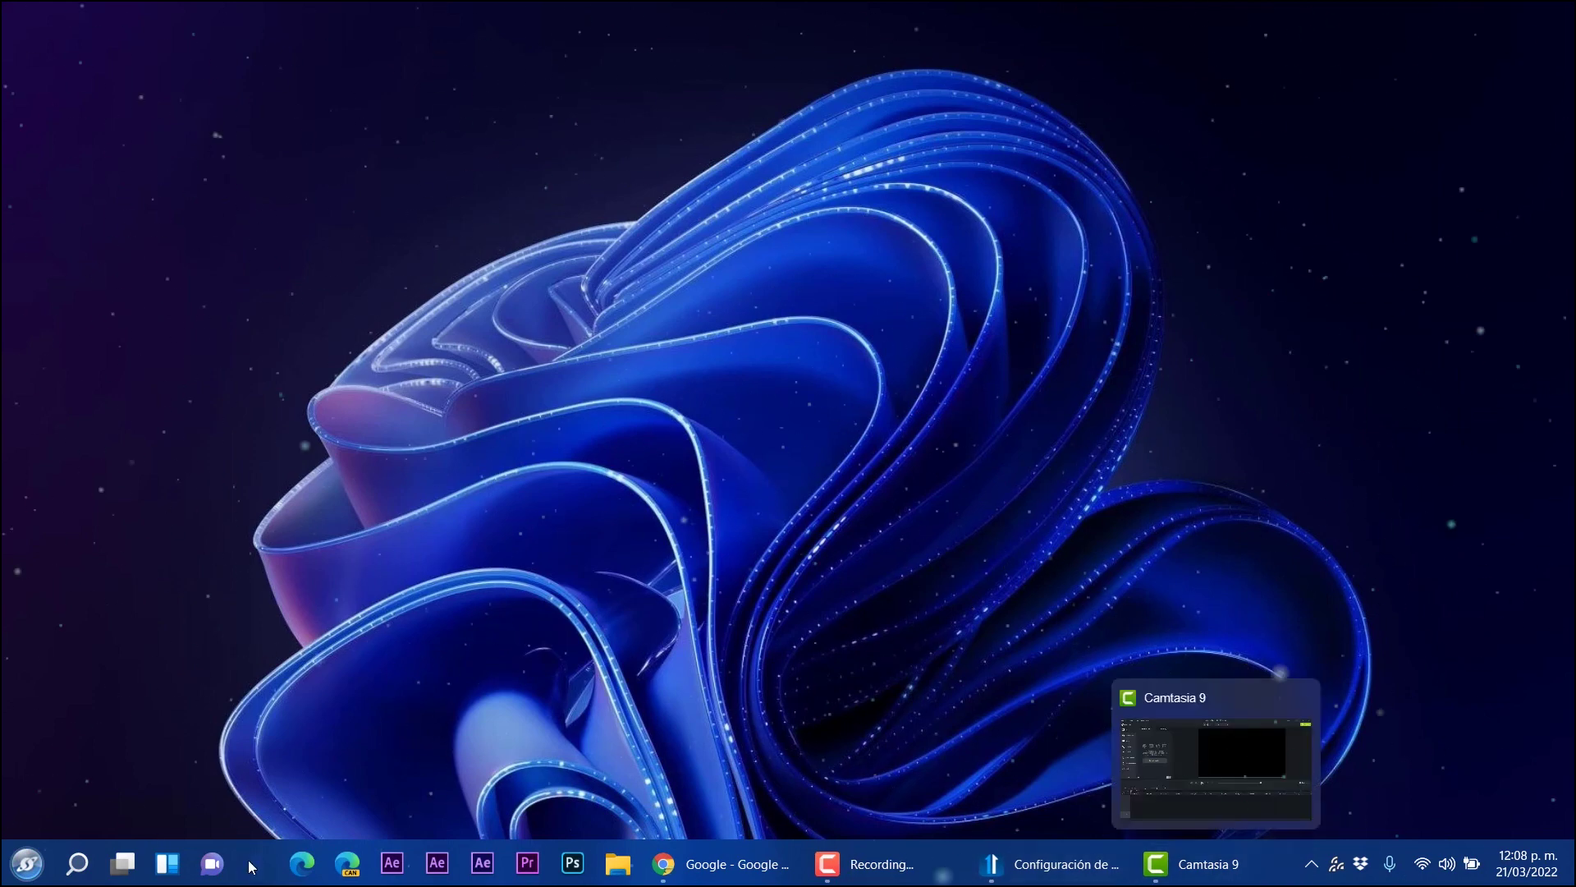
pyautogui.rightClick(503, 878)
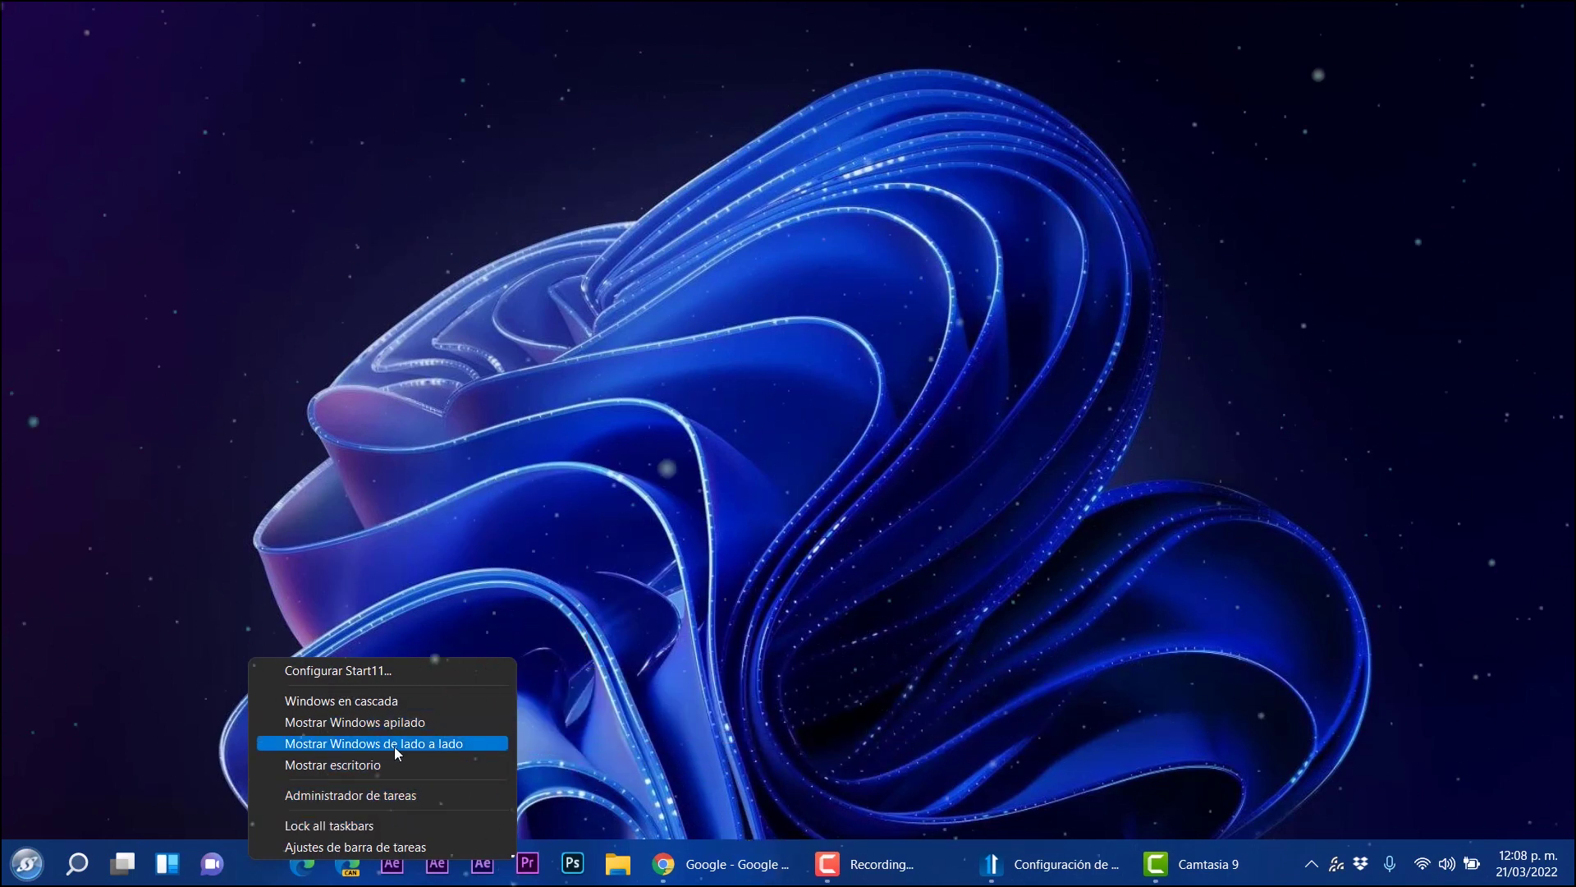
pyautogui.click(386, 670)
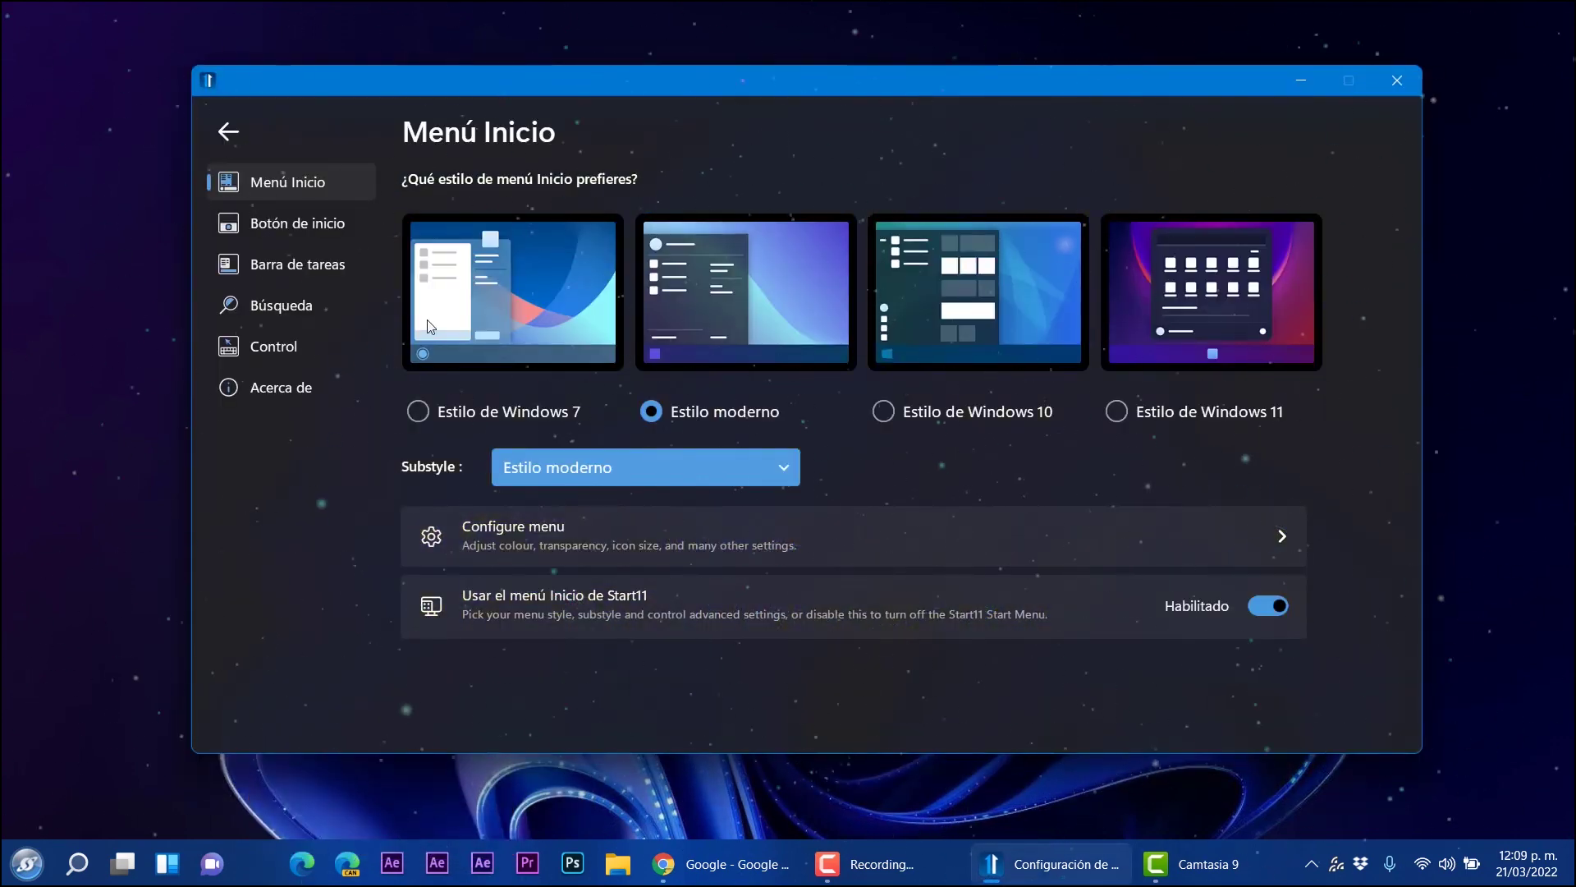